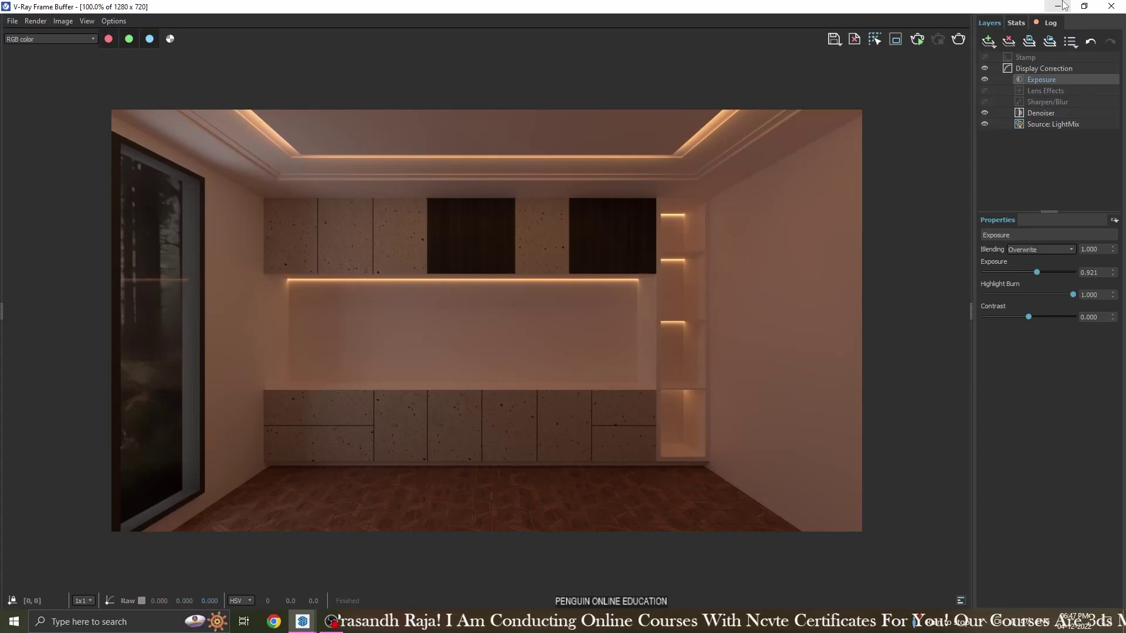
Close the V-Ray Frame Buffer showing the rendered kitchen to return to the 'Sample' model.
scroll(469, 295, up, 5)
scroll(480, 320, down, 5)
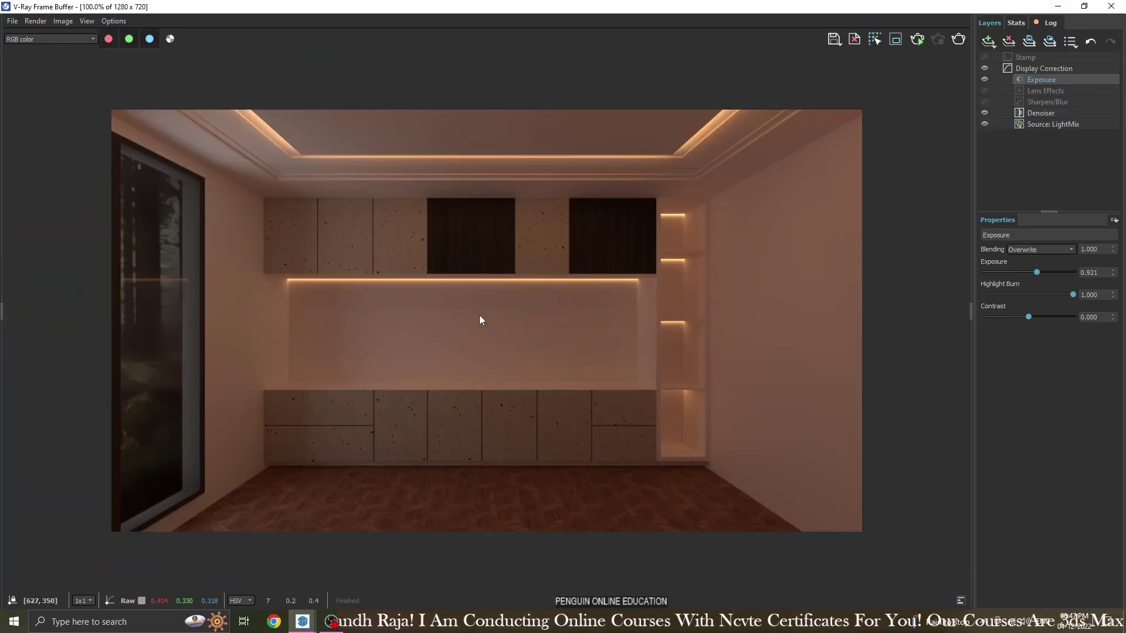
click(1112, 6)
scroll(452, 357, up, 3)
Apply the Bricks_A04_1m material from the V-Ray Bricks library to the backsplash wall face.
click(541, 319)
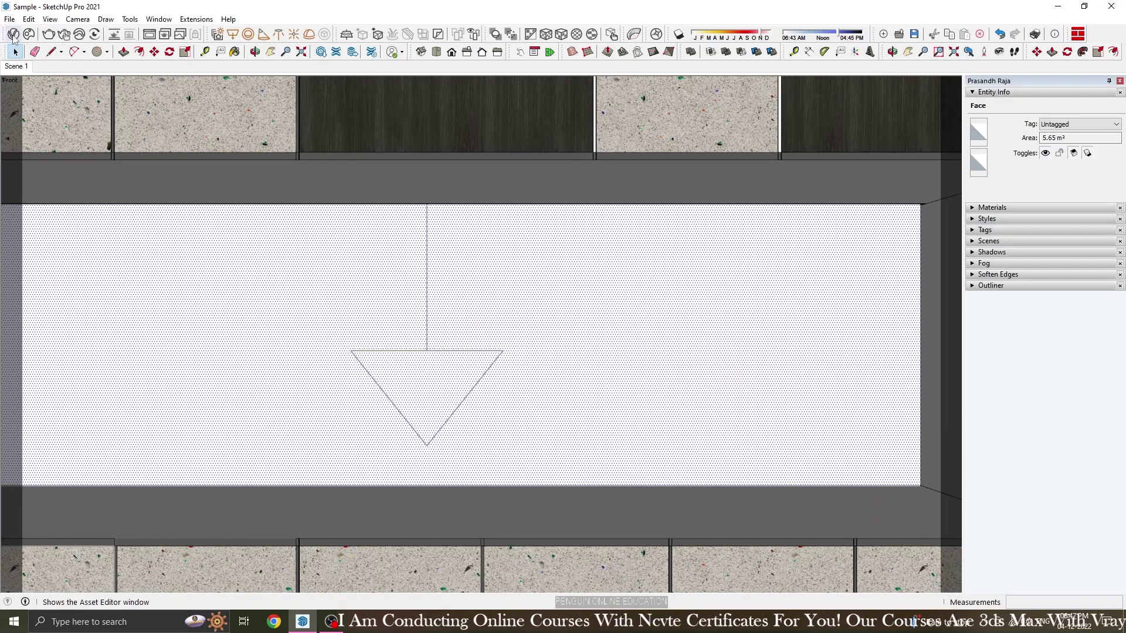
click(218, 191)
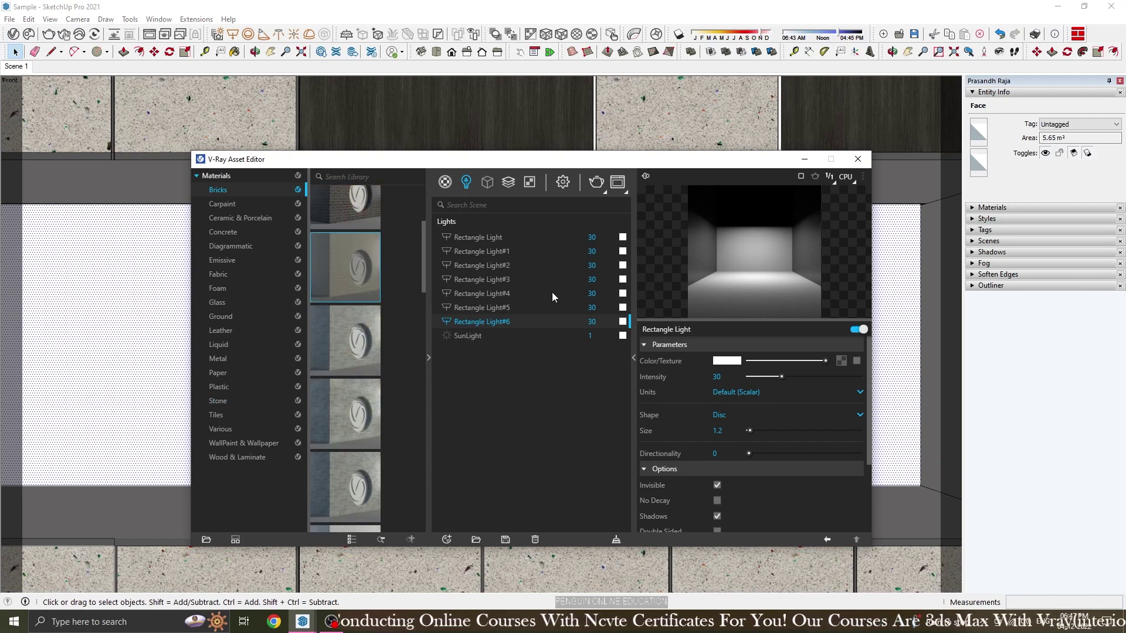
click(445, 181)
drag(411, 159, 616, 168)
right_click(683, 259)
click(712, 271)
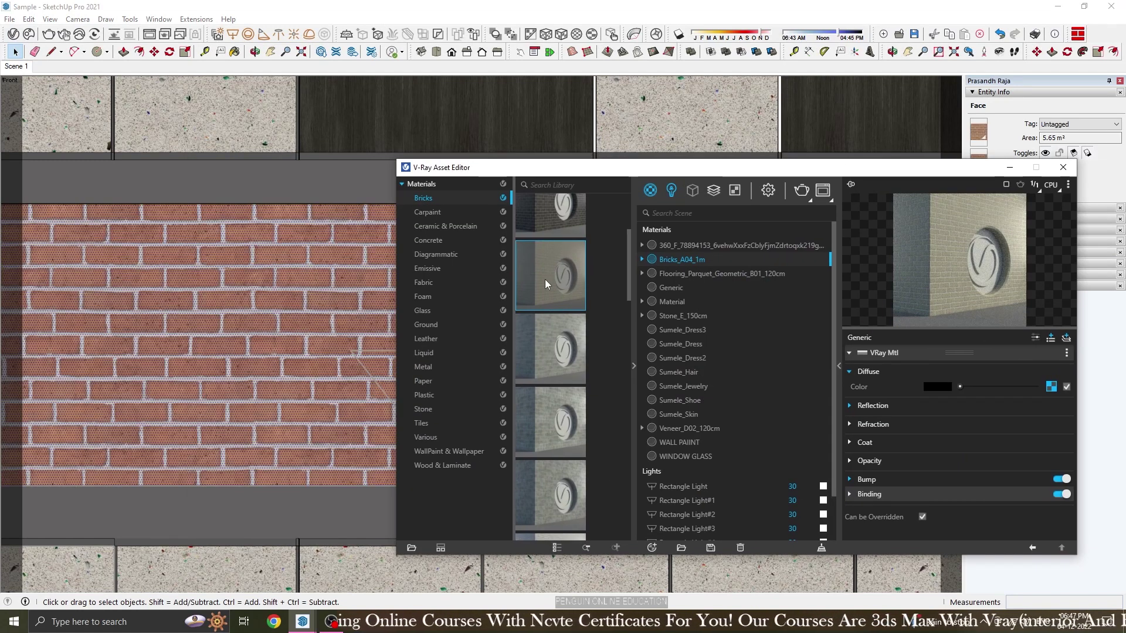
Add Bricks_Concrete_F01_2m to the scene and apply it to the wall face instead.
drag(558, 333, 692, 287)
right_click(684, 274)
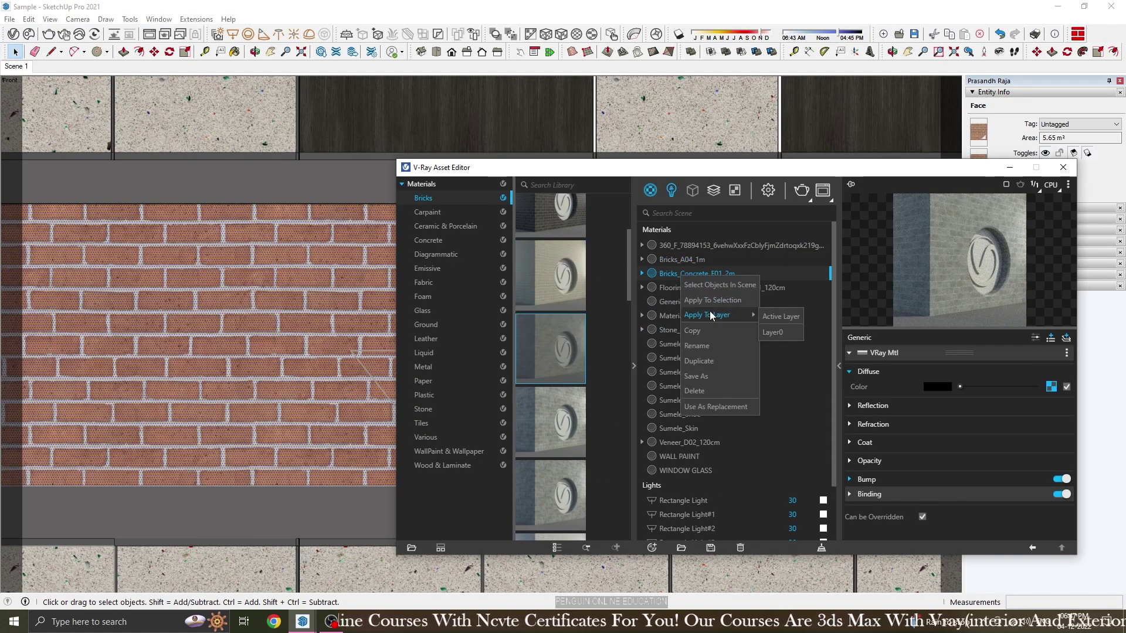
click(712, 285)
click(1065, 169)
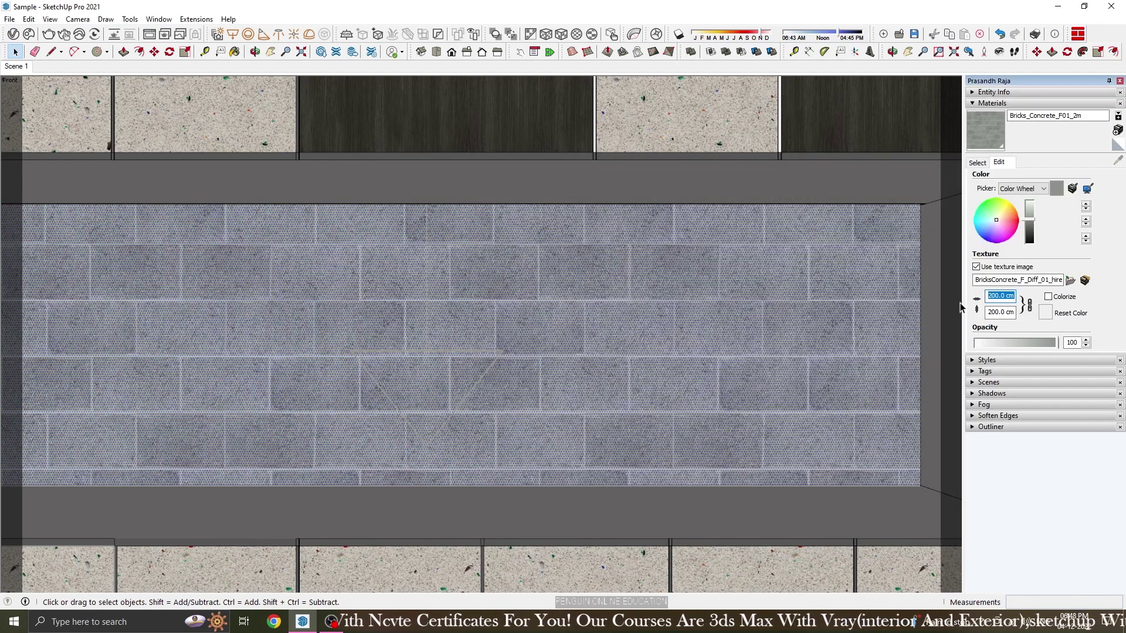
Set the concrete brick texture width to 150 cm and deselect the wall.
text(150)
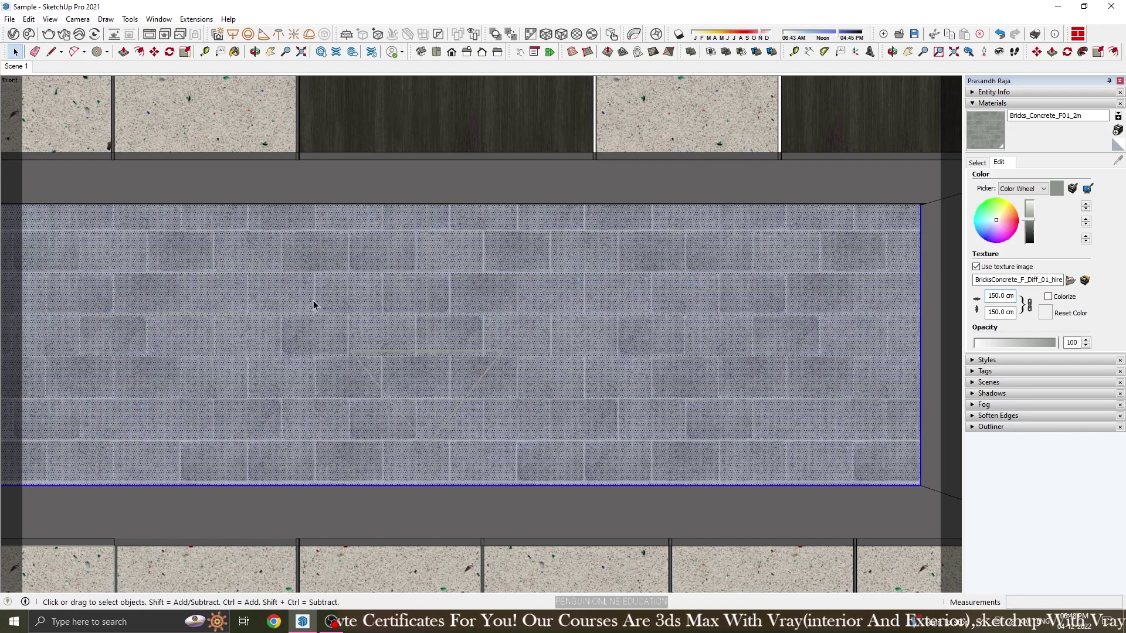
click(328, 304)
scroll(536, 299, down, 2)
scroll(536, 297, down, 2)
scroll(536, 302, down, 2)
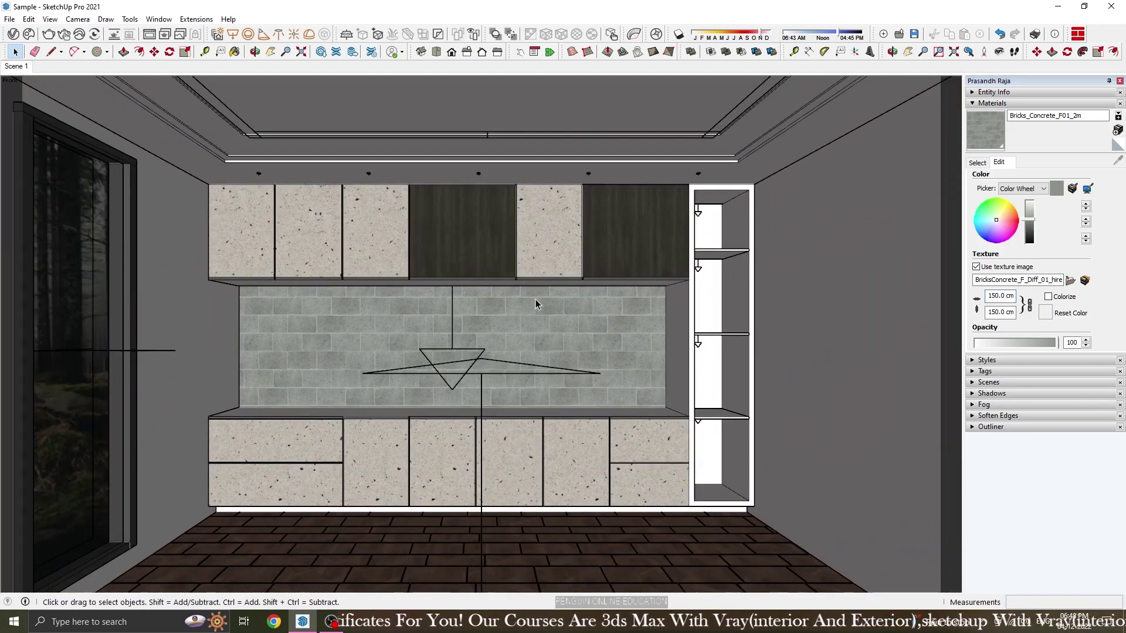
scroll(578, 331, up, 3)
Orbit to the shelf unit and browse Cosmos 3D Models to the Kitchen accessories category.
mouse_move(578, 331)
middle_down()
mouse_move(411, 276)
mouse_move(528, 252)
middle_up()
scroll(386, 268, down, 3)
scroll(386, 268, up, 3)
scroll(528, 252, down, 3)
scroll(663, 251, up, 3)
scroll(663, 251, up, 2)
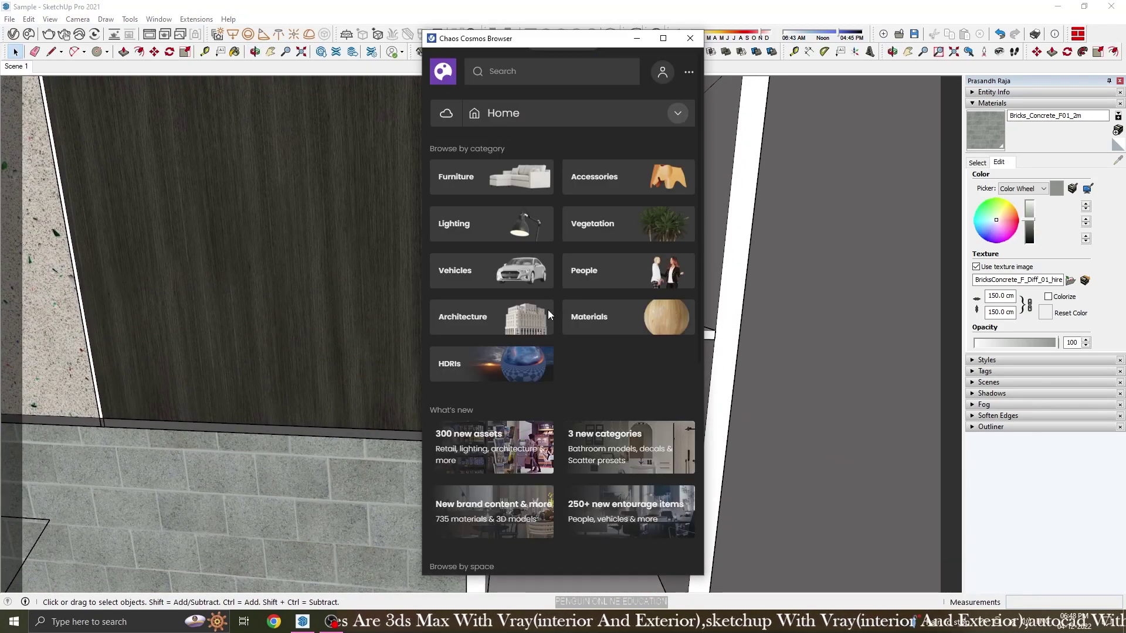
click(595, 179)
drag(527, 39, 175, 41)
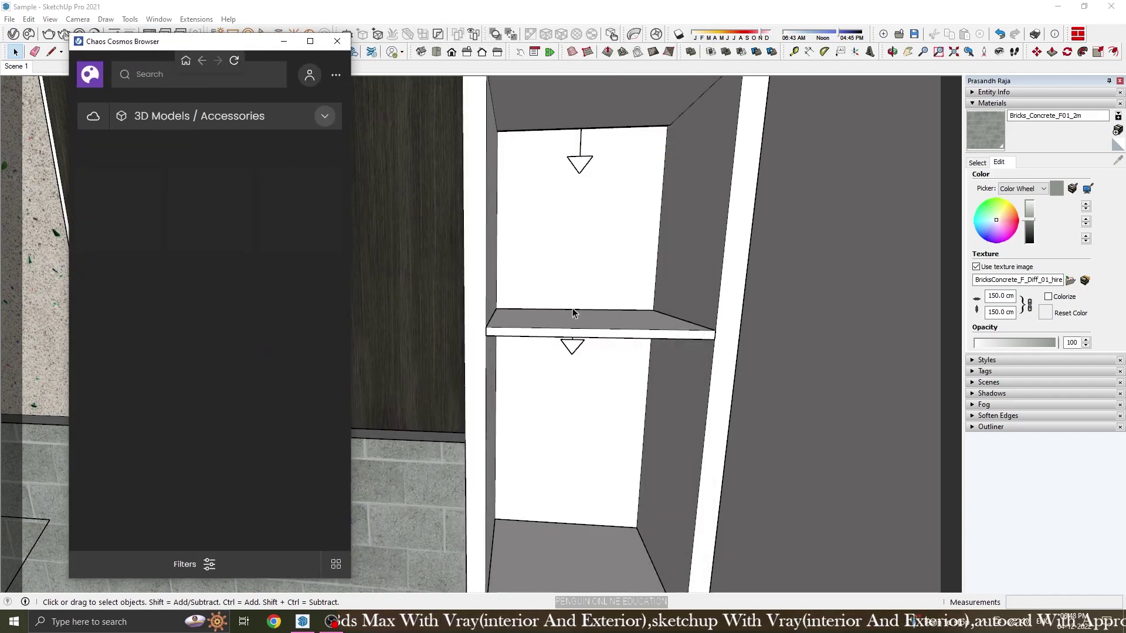
scroll(239, 336, down, 5)
scroll(239, 336, down, 1)
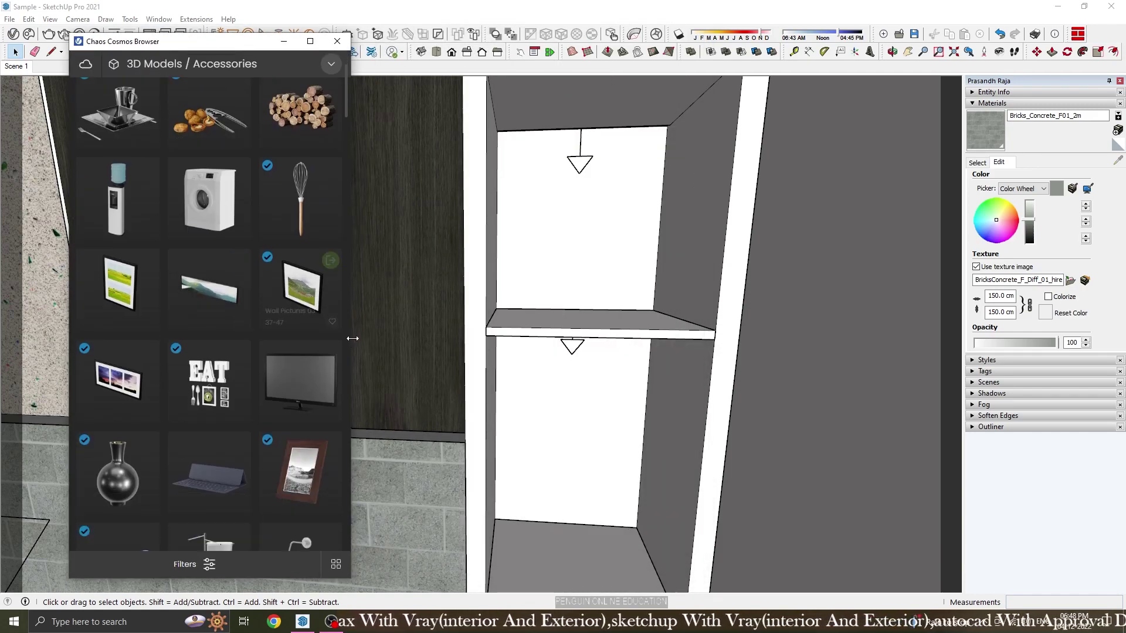
click(332, 64)
click(198, 387)
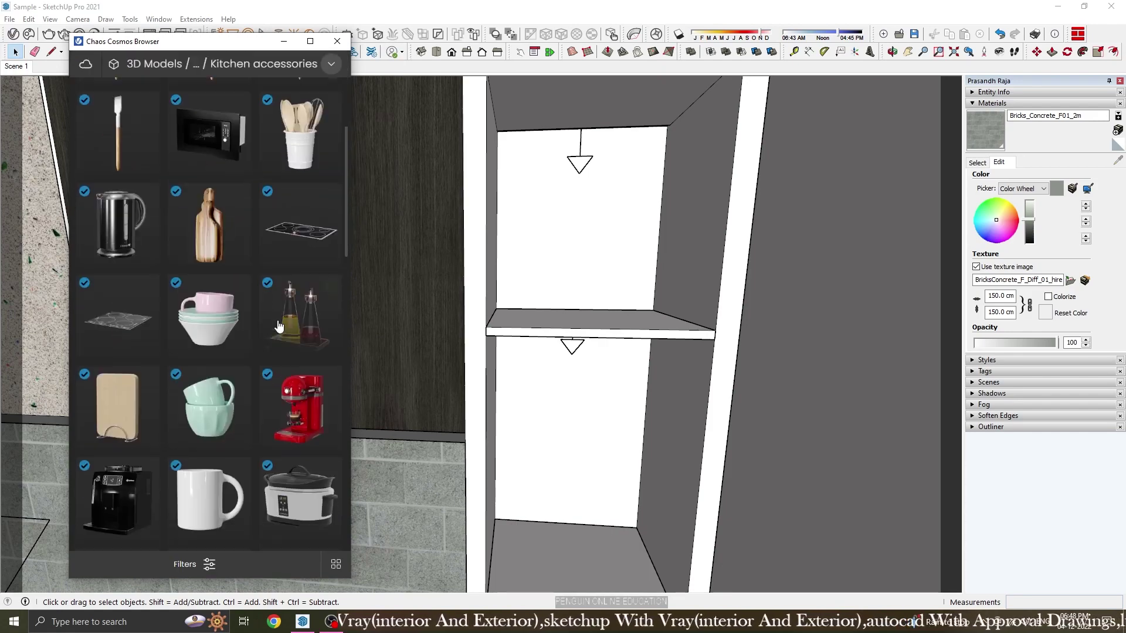
Place a Cosmos kettle on the upper shelf and import a cutting board.
scroll(280, 326, up, 2)
click(121, 332)
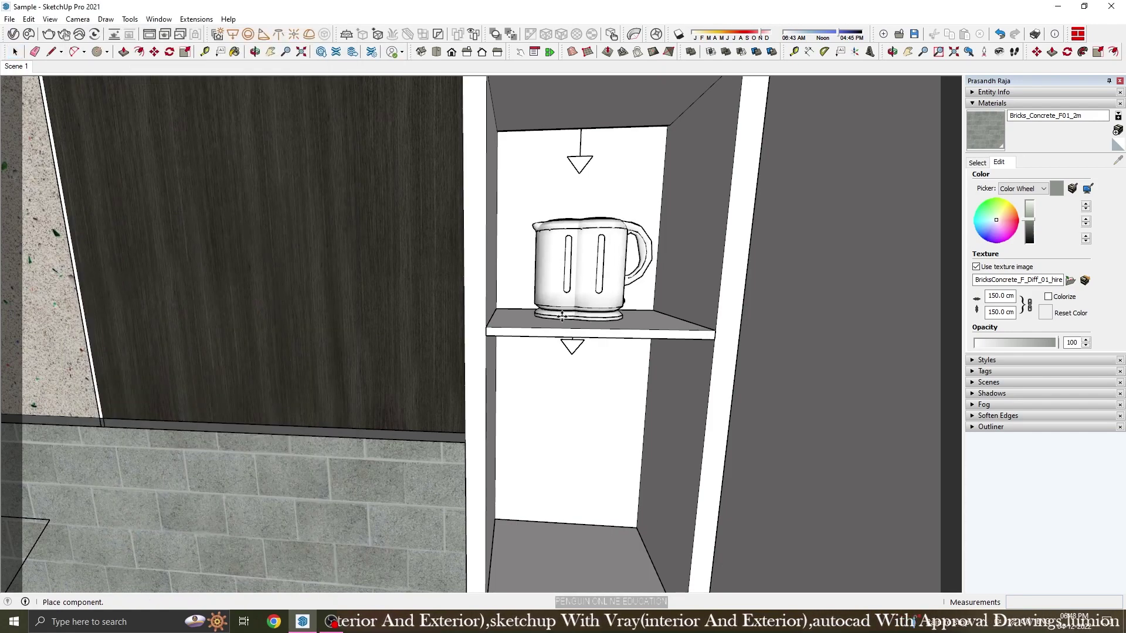
click(562, 317)
click(31, 34)
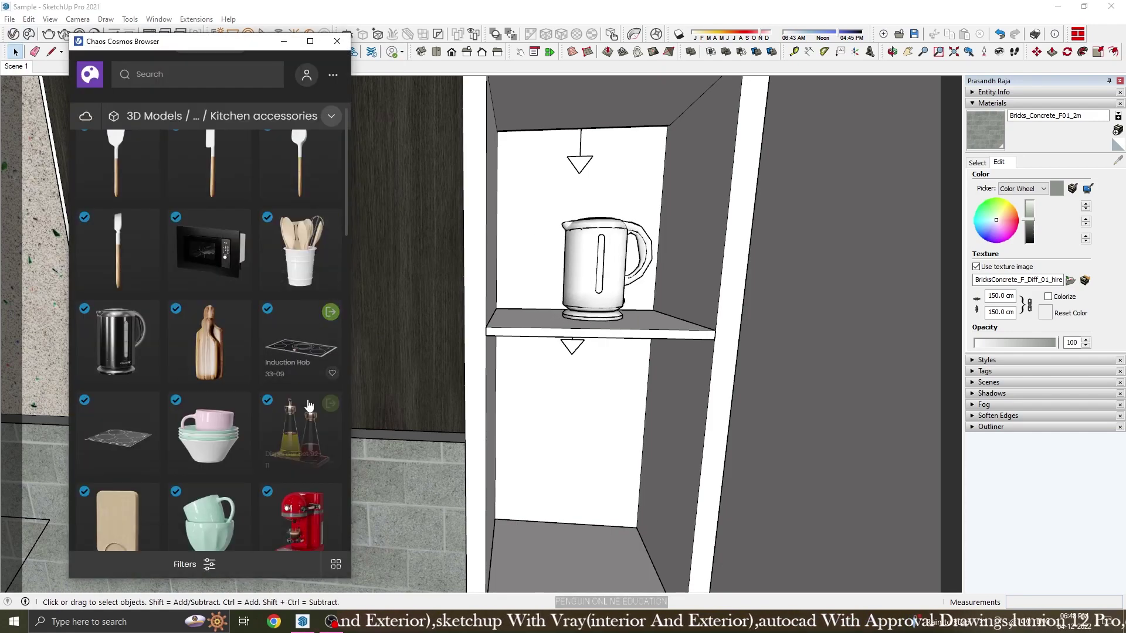
click(233, 334)
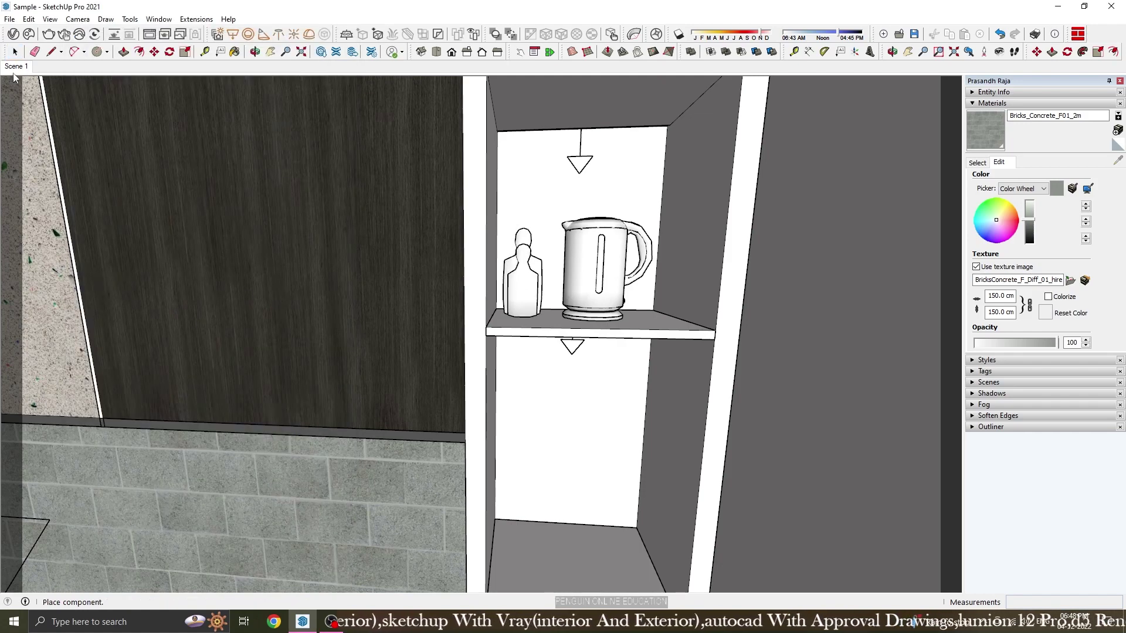
Put a second kettle on the lower shelf and import the stacked bowls and slow cooker.
click(29, 35)
click(148, 312)
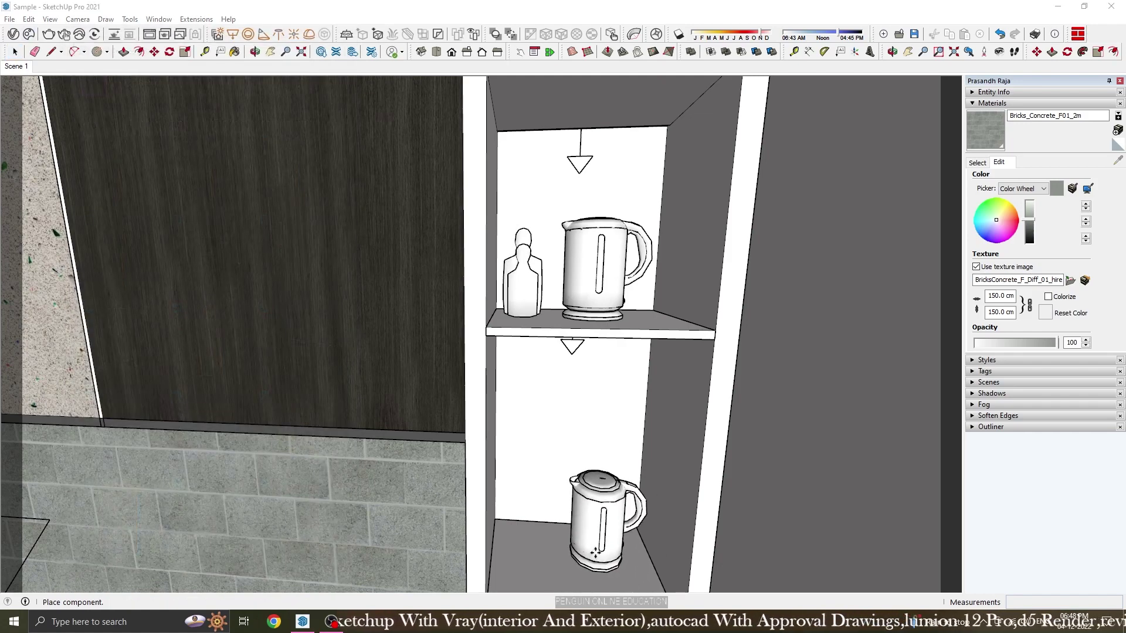
click(604, 557)
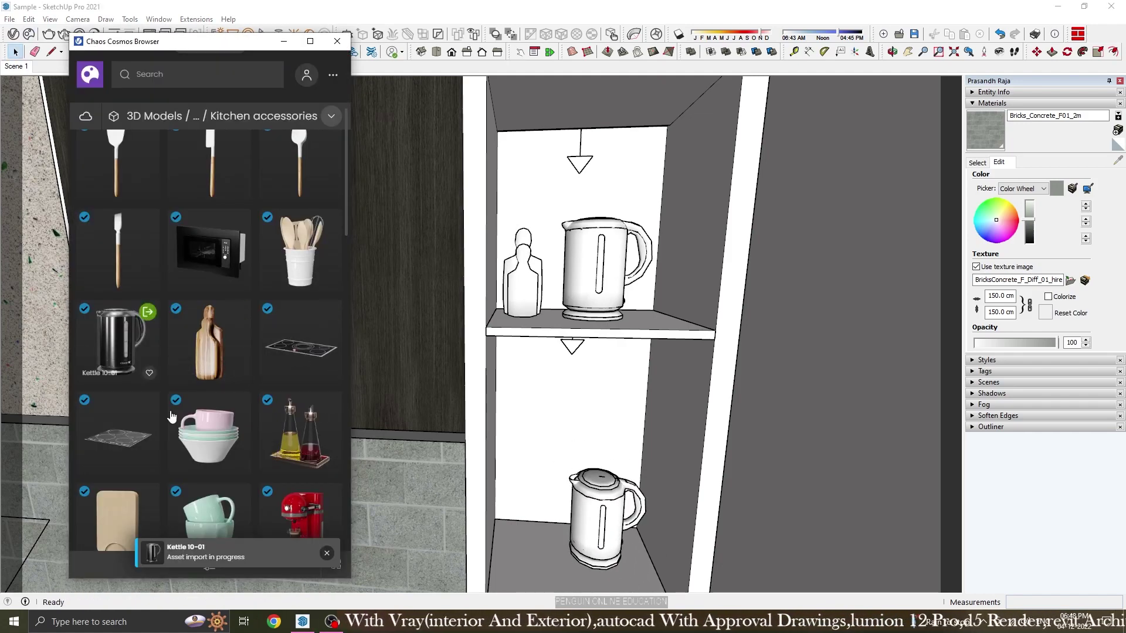
click(239, 405)
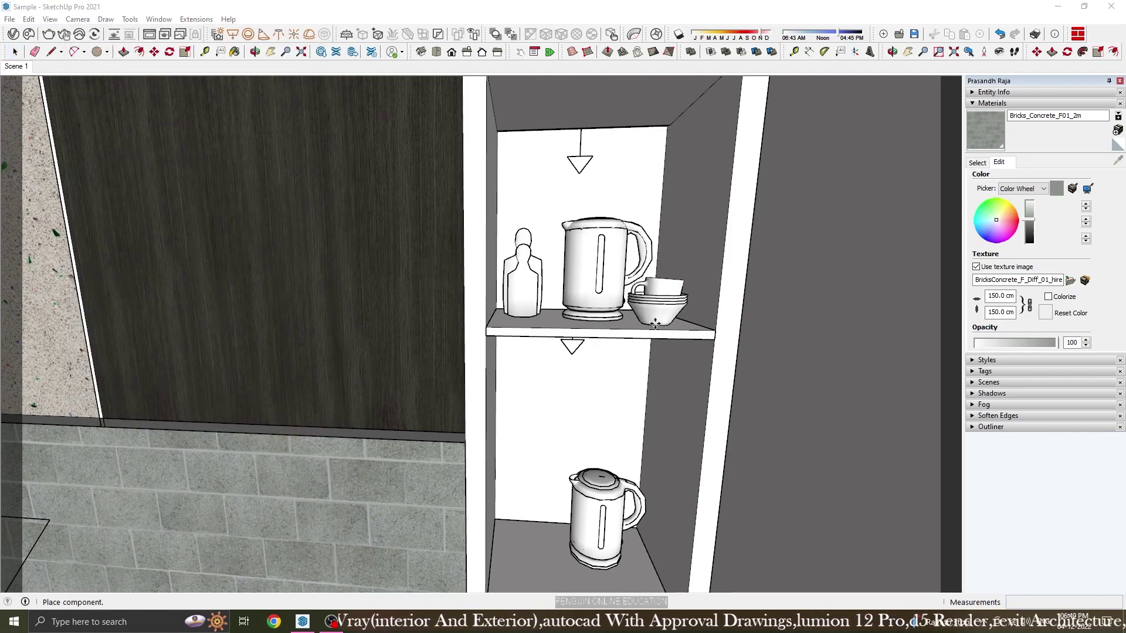
scroll(242, 387, down, 5)
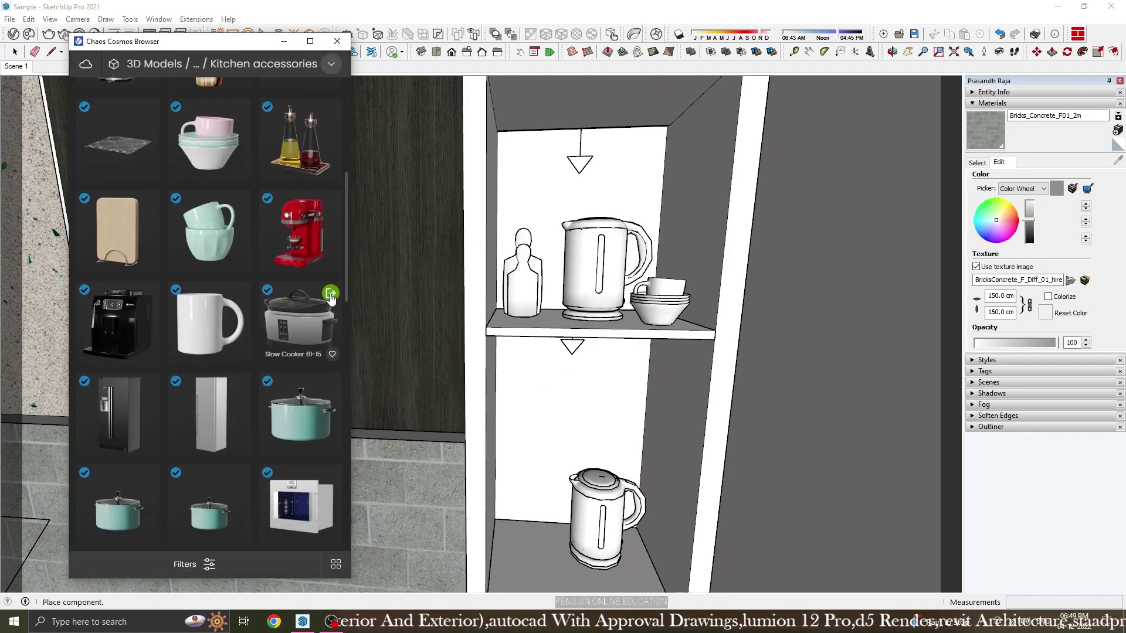
click(300, 320)
scroll(590, 359, down, 5)
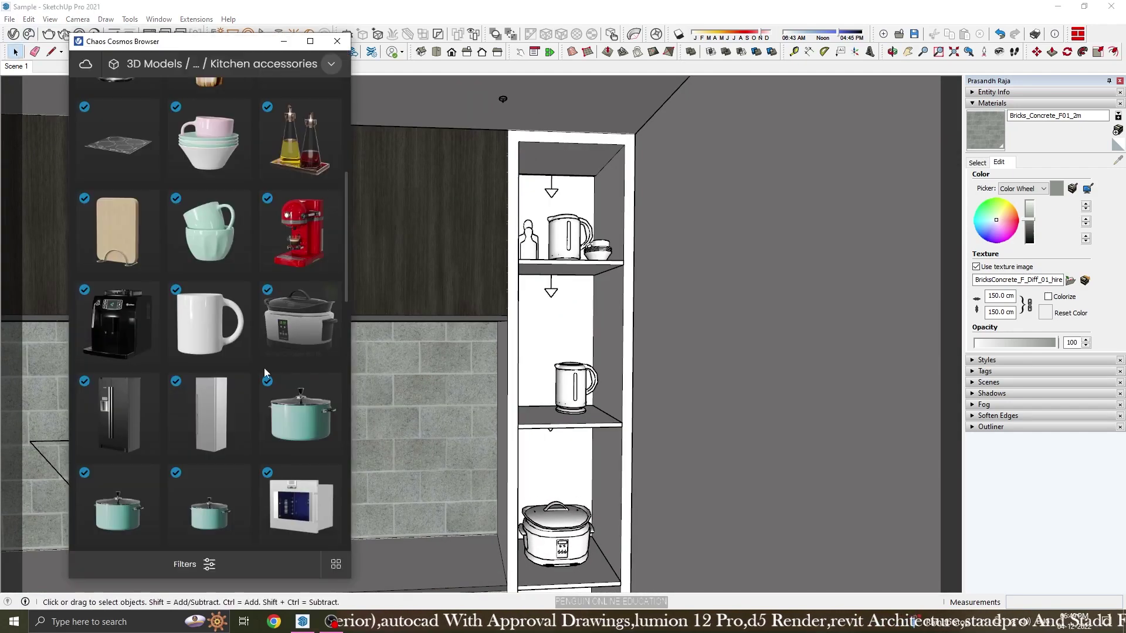
scroll(264, 368, down, 5)
Import the Cosmos dish rack and place it on the counter in the Scene 1 view.
click(296, 365)
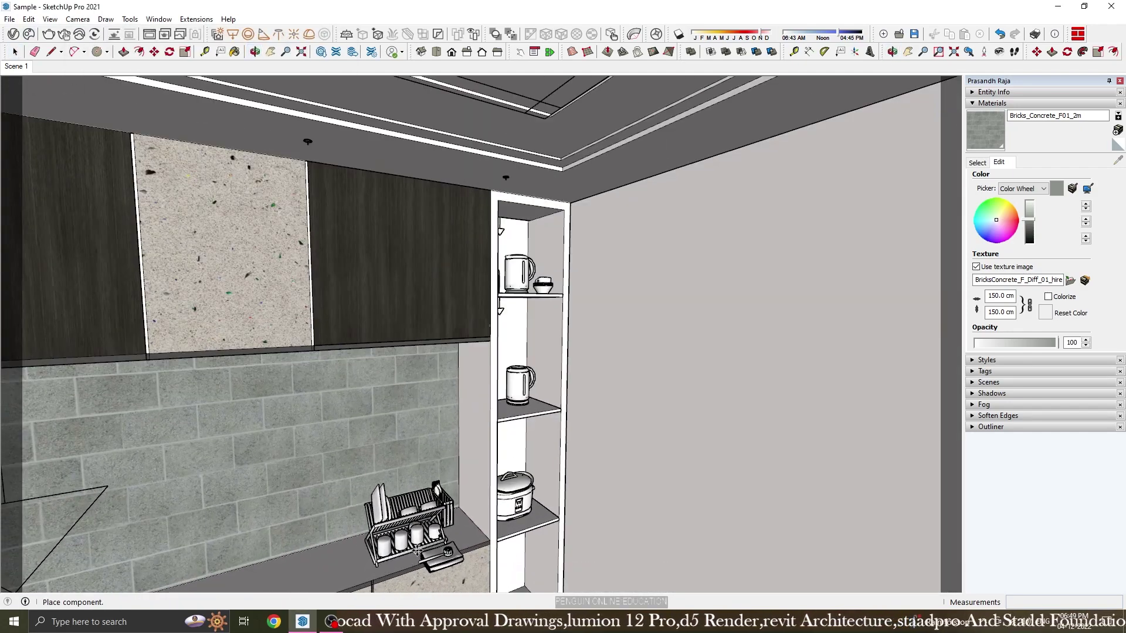
middle_drag(407, 511, 249, 493)
click(33, 66)
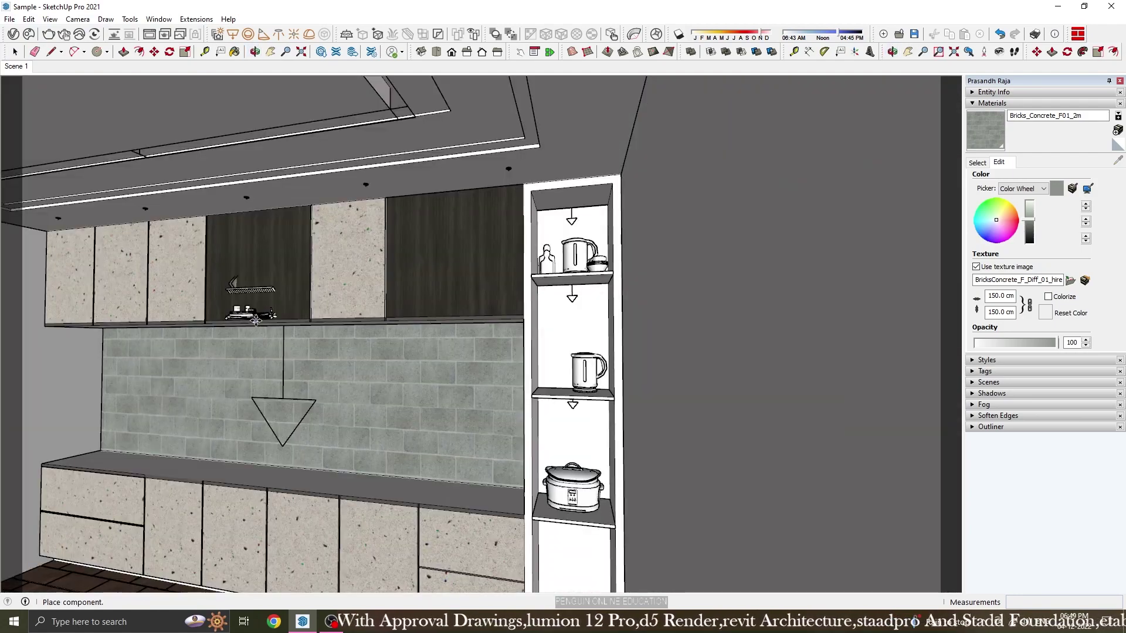
scroll(250, 439, up, 3)
scroll(249, 440, up, 3)
scroll(250, 439, up, 3)
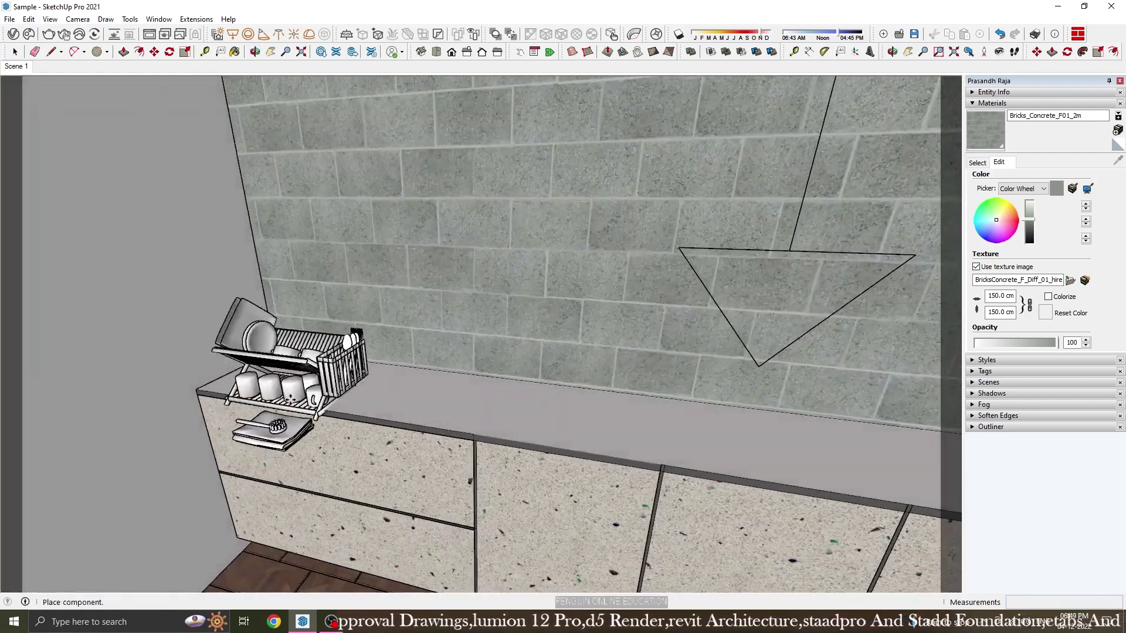
click(328, 398)
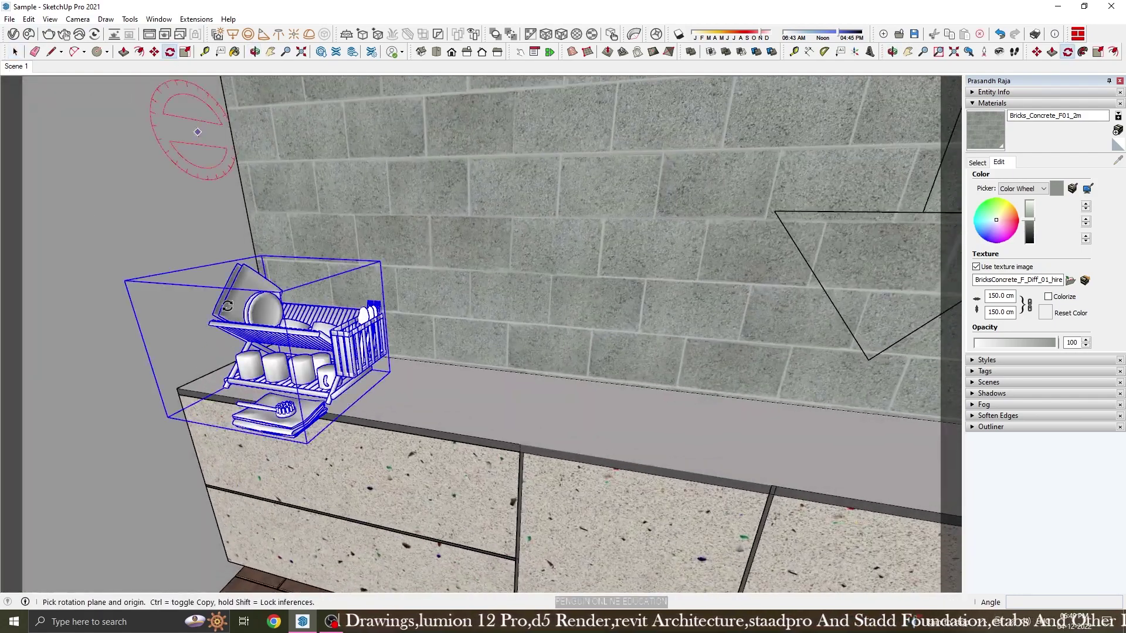
Rotate the dish rack 90°, slide it along the counter, and scale it to 0.77.
click(234, 388)
click(327, 395)
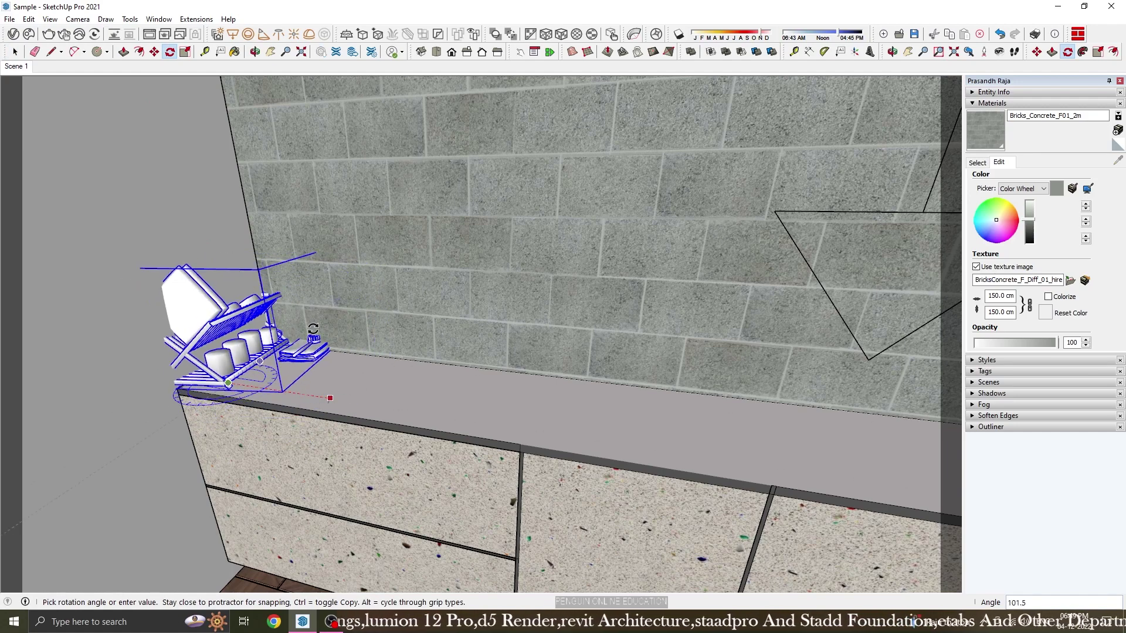
click(155, 51)
click(339, 395)
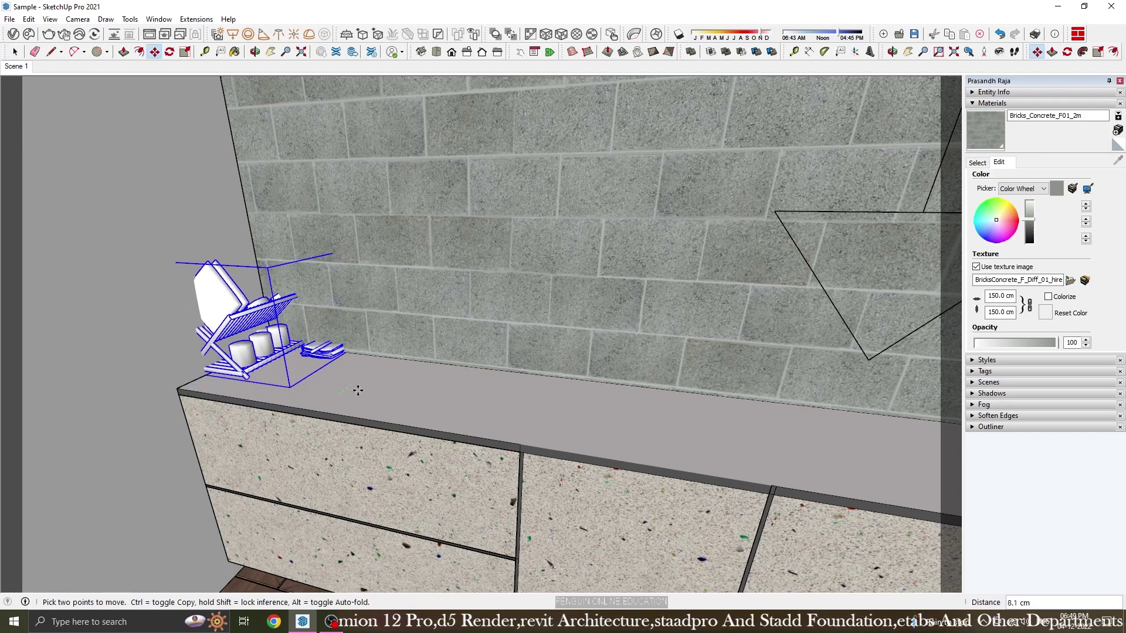
click(385, 404)
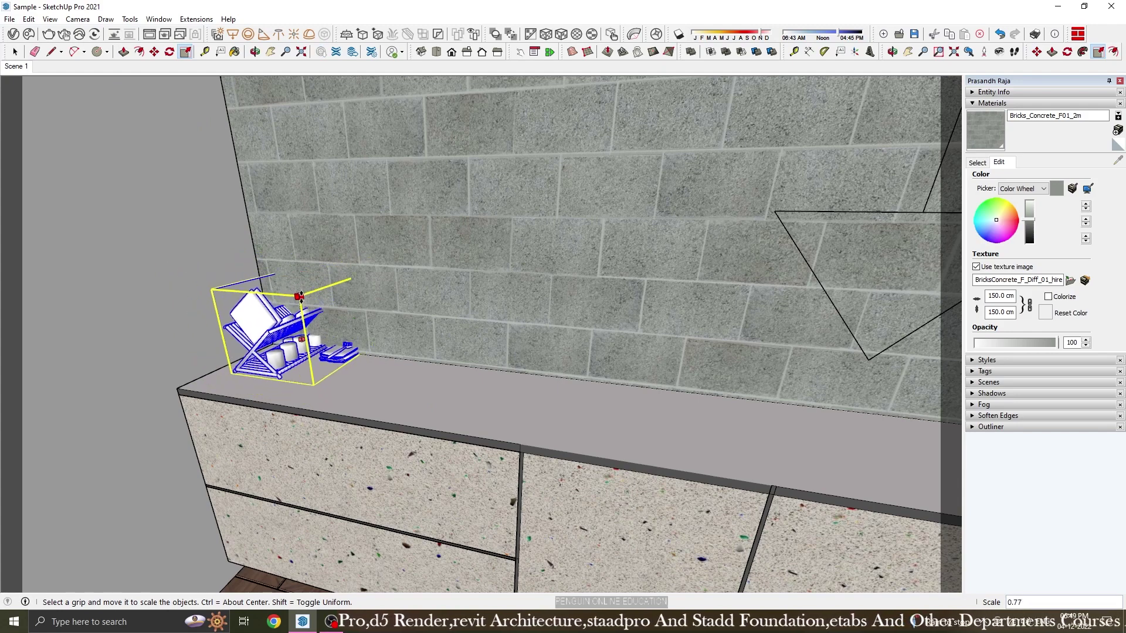
drag(298, 275, 364, 402)
Import the Oven 33-15 model from the Cosmos kitchen accessories.
scroll(392, 345, up, 2)
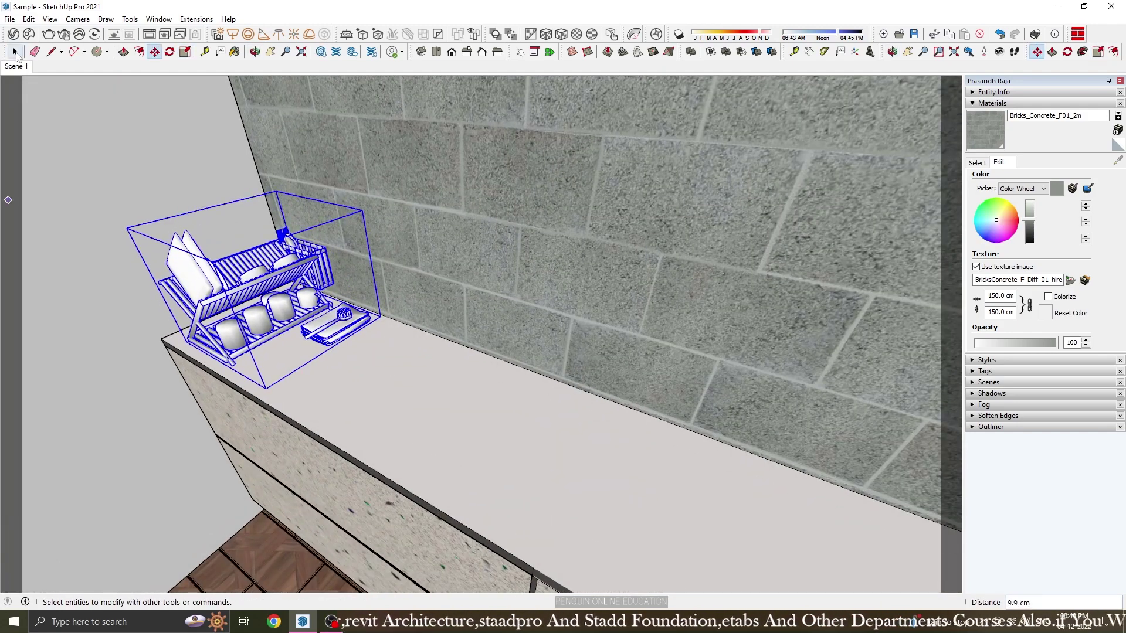
click(15, 52)
click(331, 242)
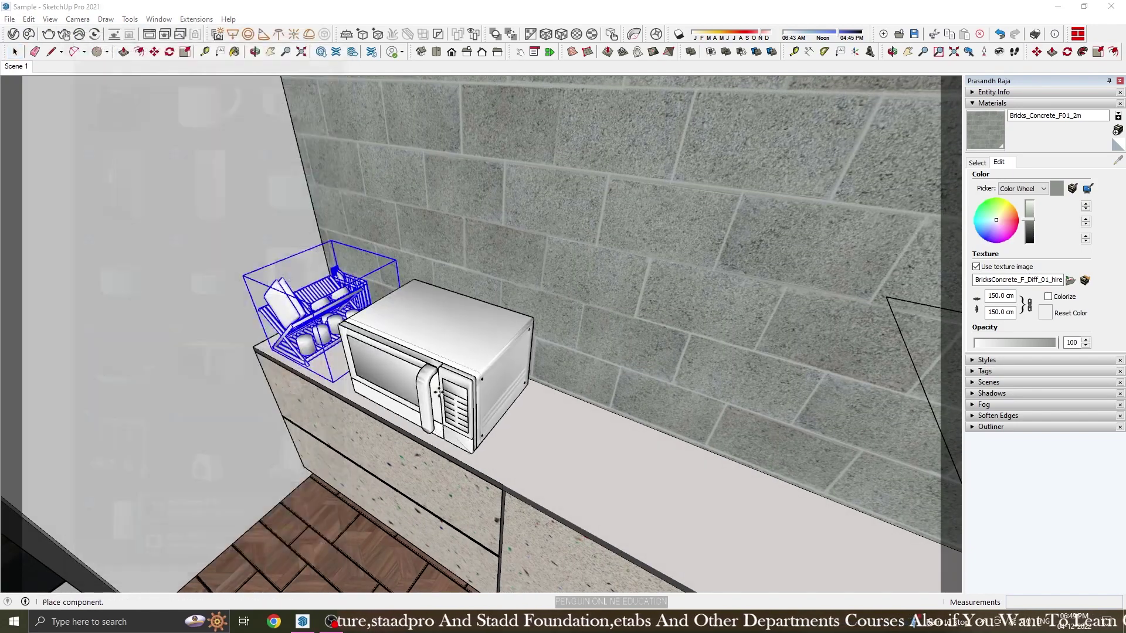
Place the oven at the counter's right end beside the shelf unit, nudged 6.6 cm.
mouse_move(428, 340)
middle_down()
mouse_move(815, 382)
mouse_move(657, 325)
middle_up()
scroll(789, 390, up, 2)
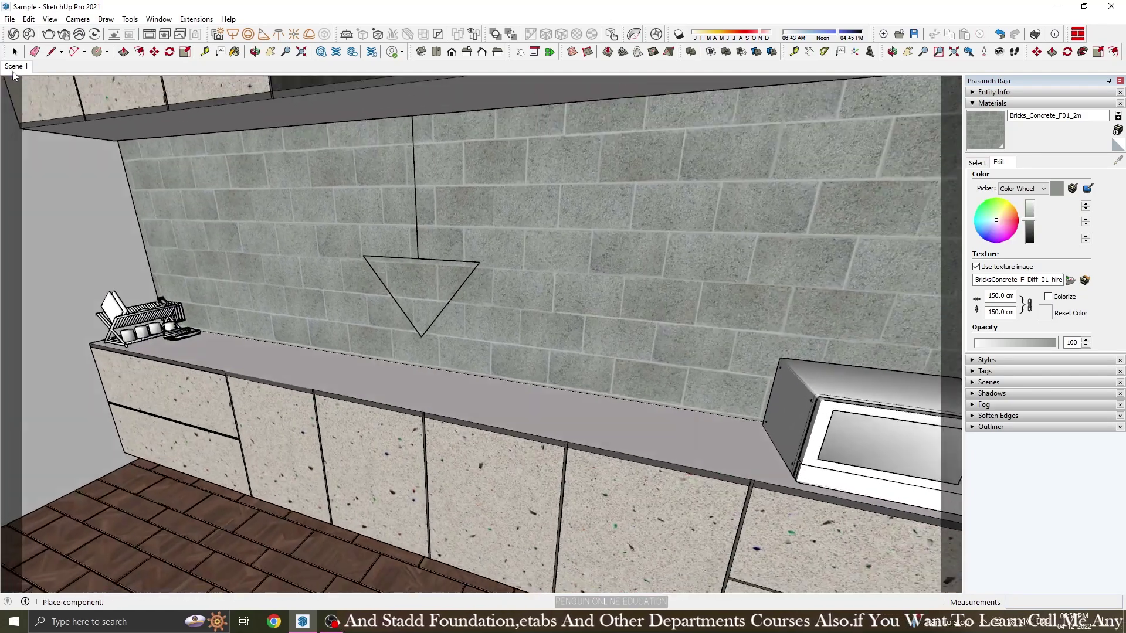
scroll(645, 387, down, 5)
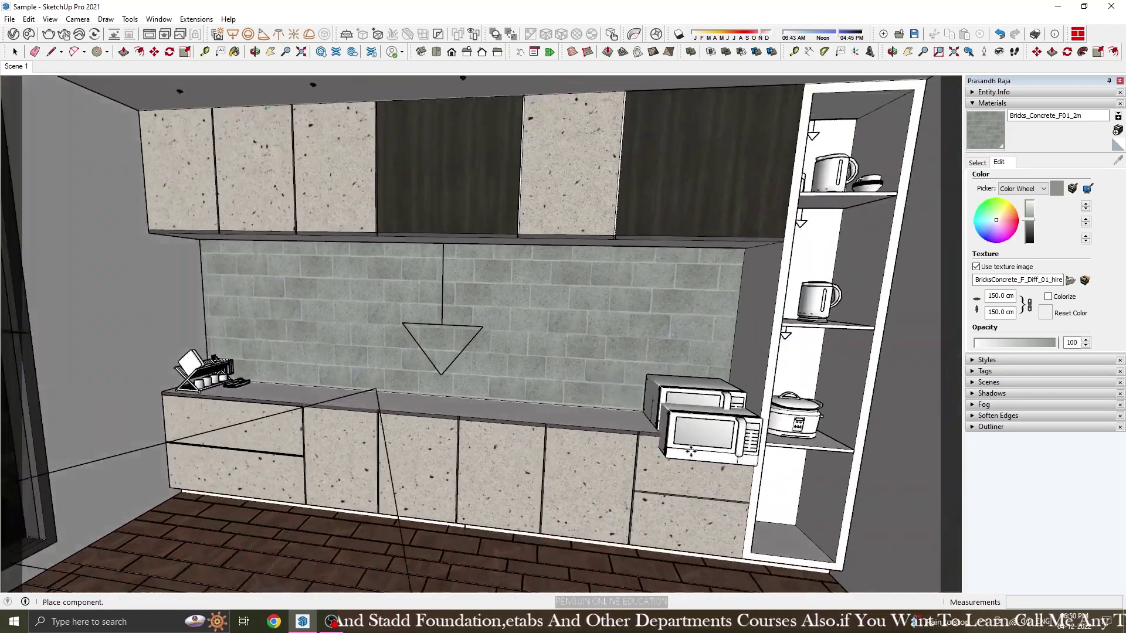
click(645, 404)
scroll(628, 379, up, 5)
middle_drag(627, 378, 615, 450)
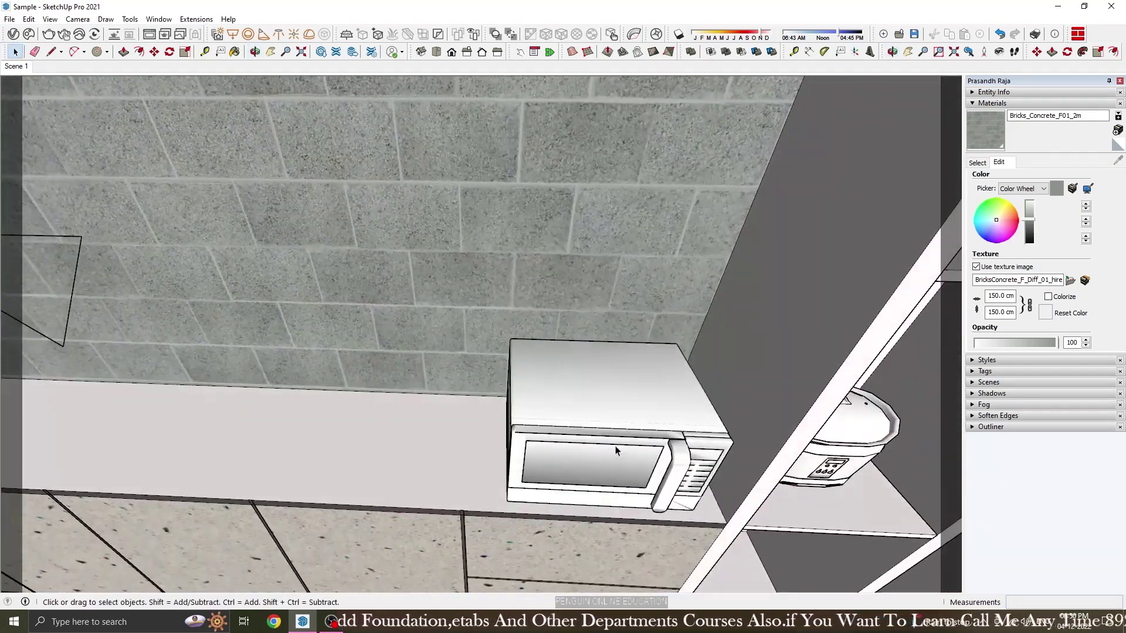
click(199, 423)
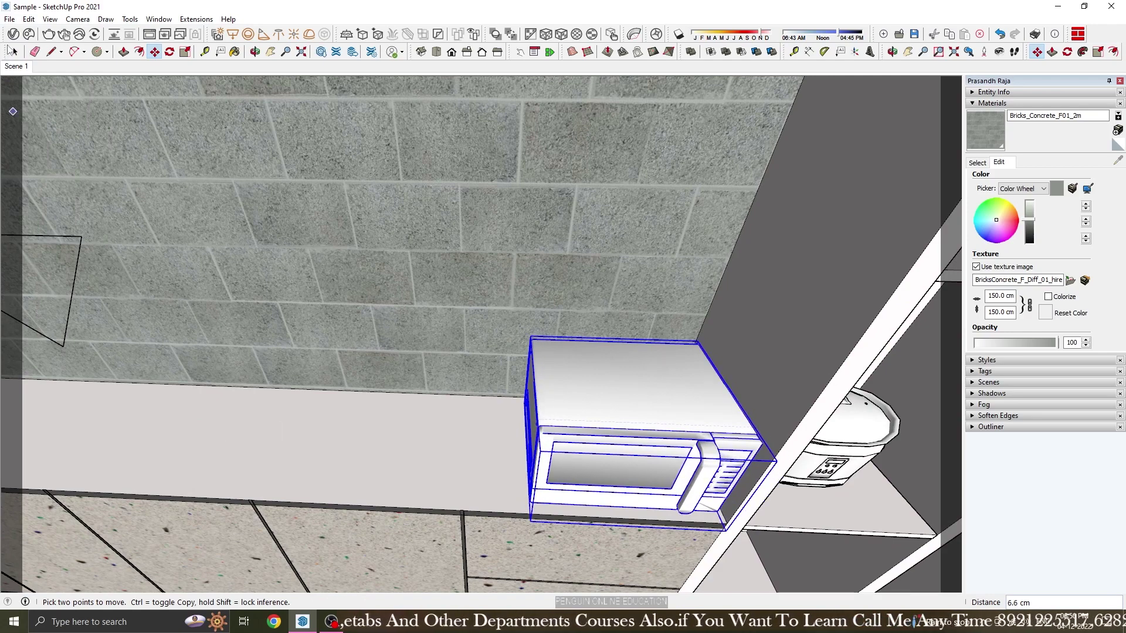
scroll(315, 366, down, 2)
scroll(328, 328, down, 2)
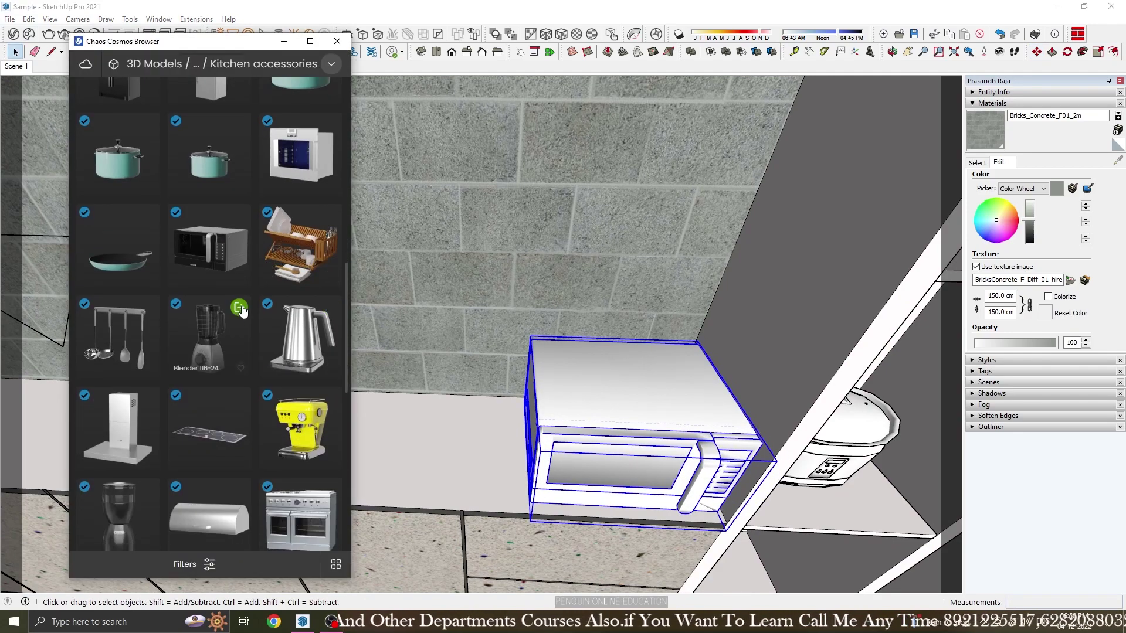
Place a Cosmos blender beside the oven and import the coffee machine and French press.
click(240, 308)
click(478, 441)
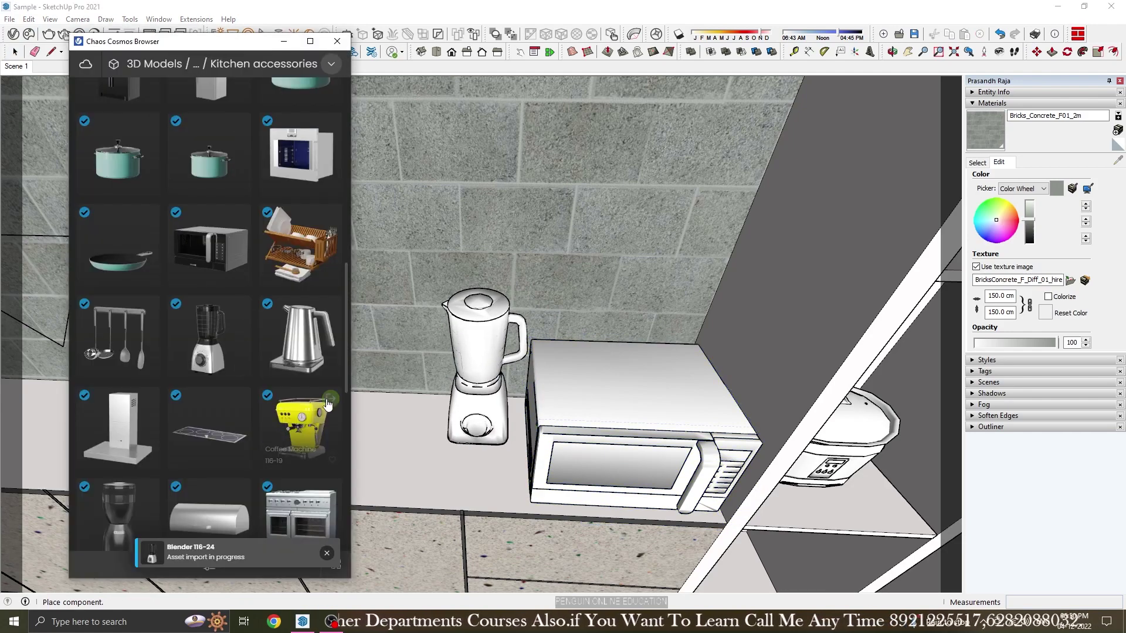
click(331, 401)
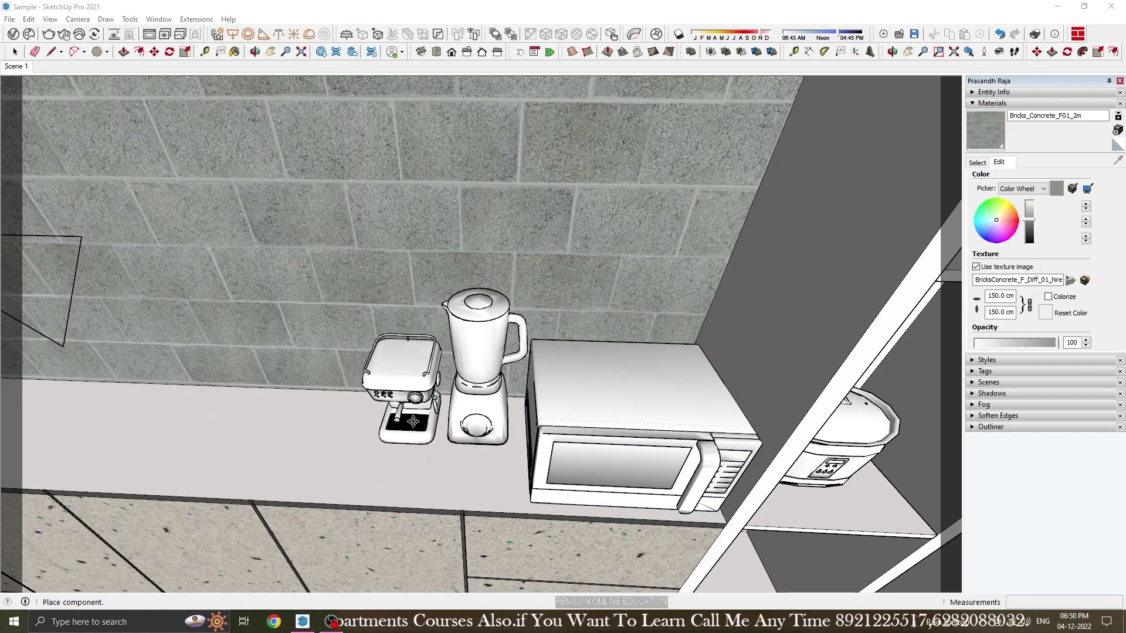
scroll(205, 352, down, 2)
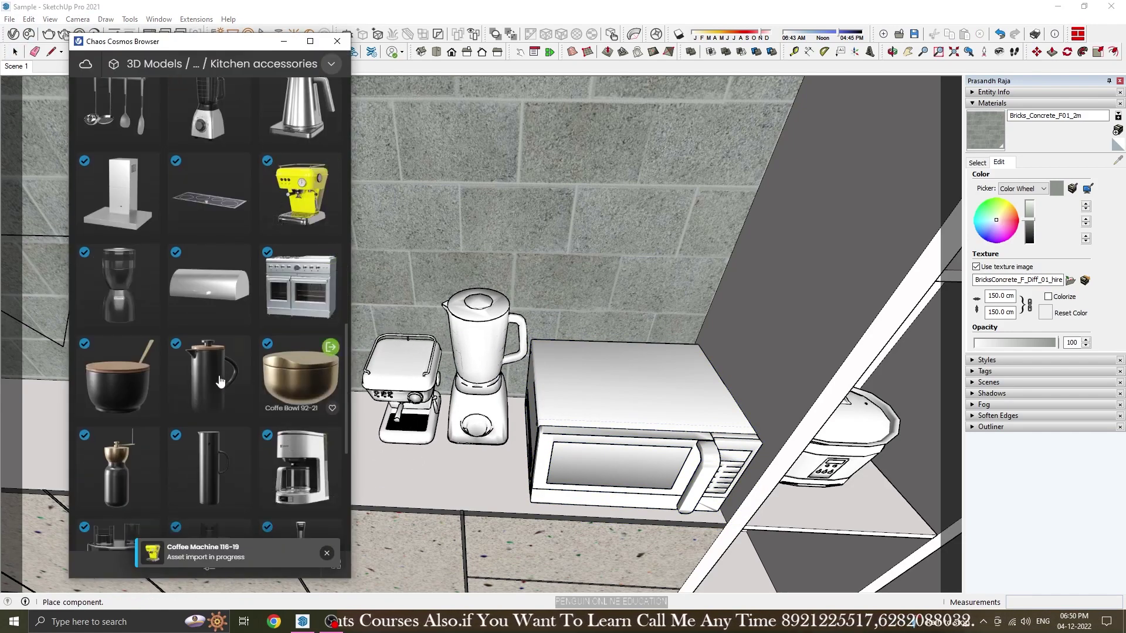
click(199, 387)
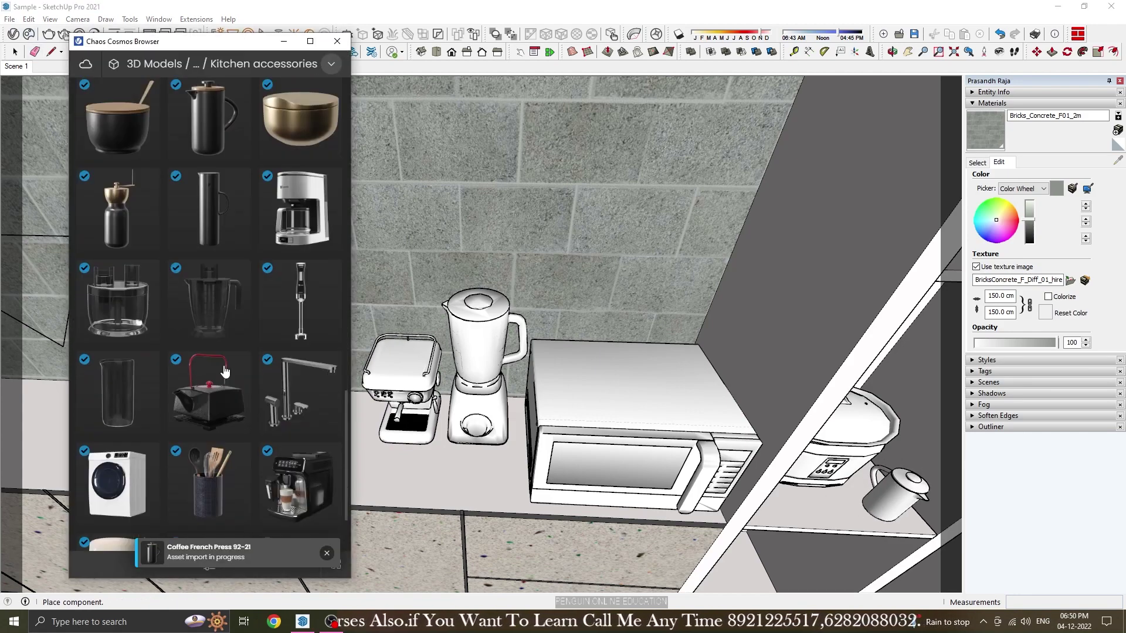
scroll(528, 294, down, 5)
scroll(685, 267, up, 4)
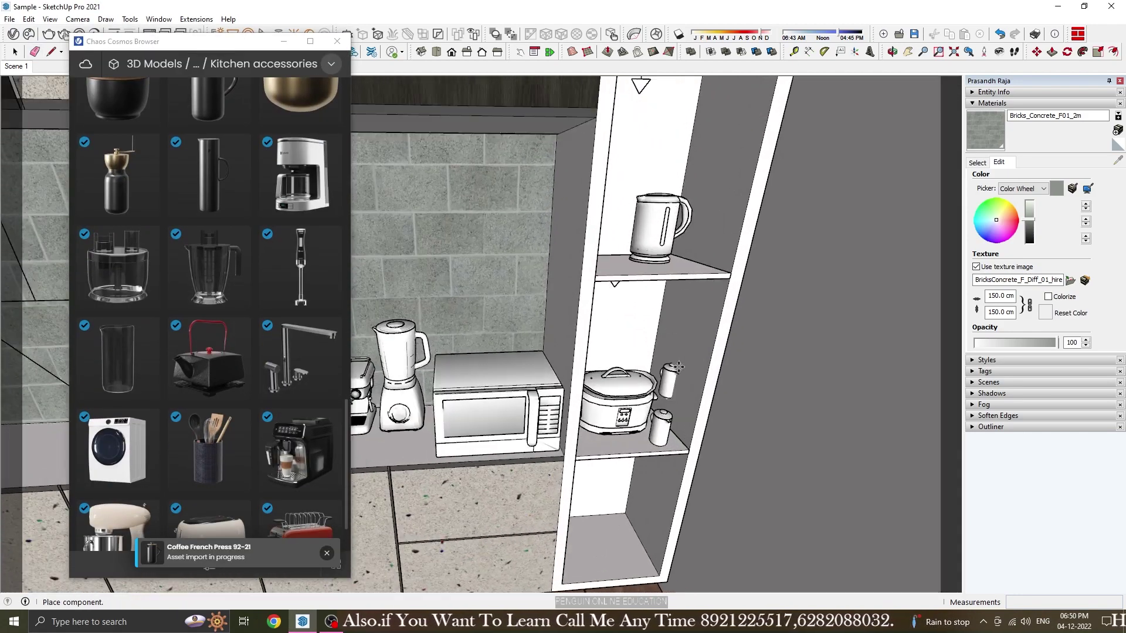
Import the teapot, stand mixer and Kettle 001 models for the counter and shelves.
click(249, 348)
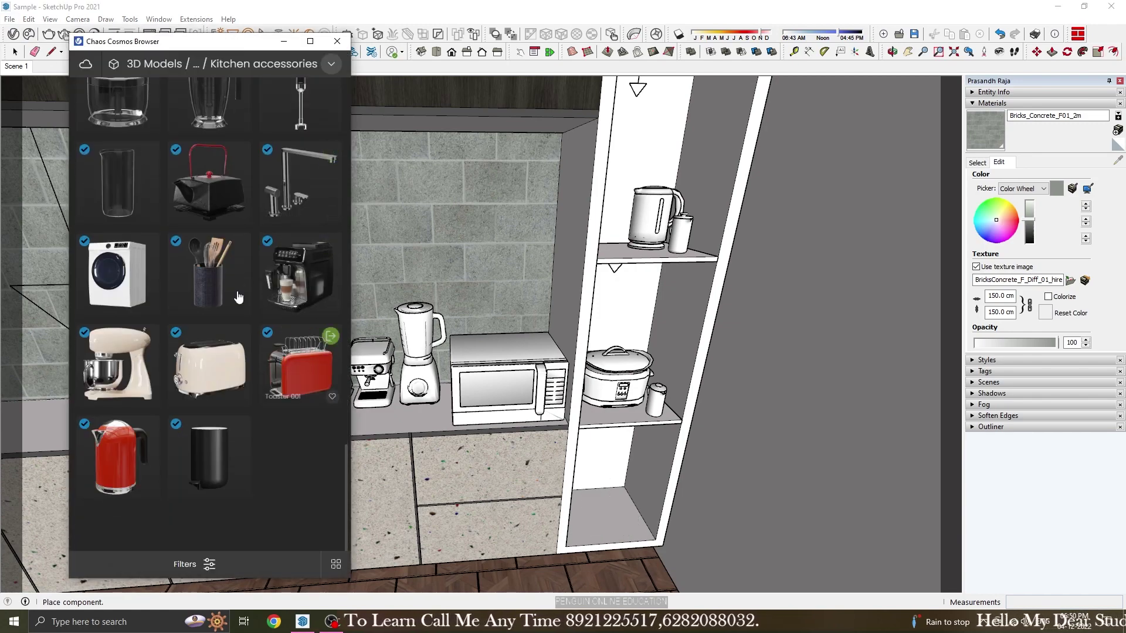
click(149, 337)
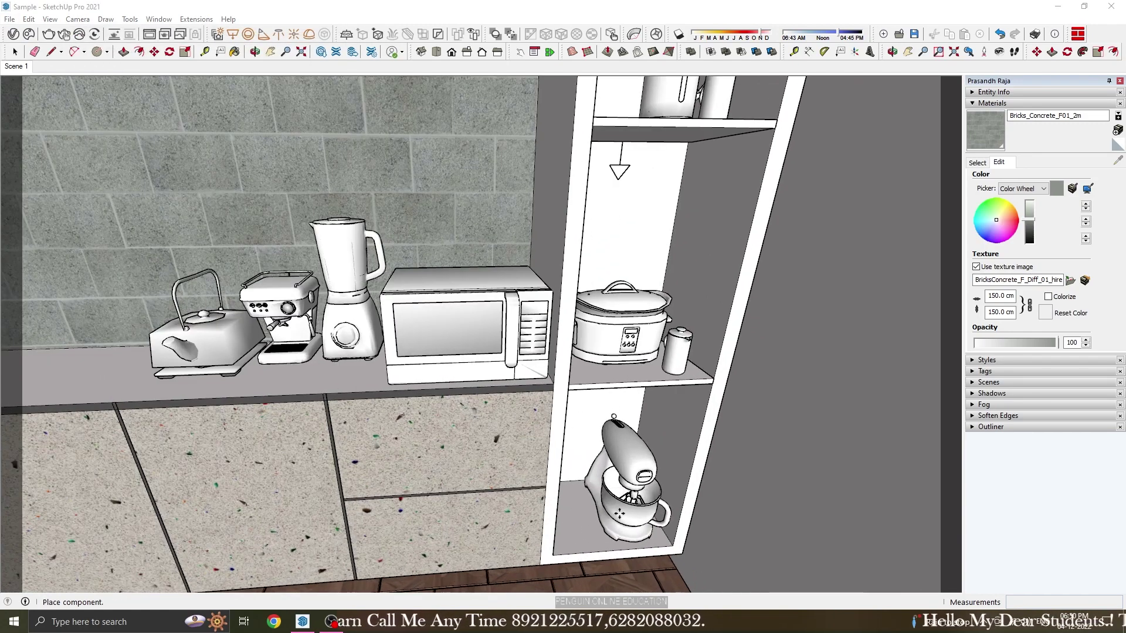
click(28, 34)
click(148, 430)
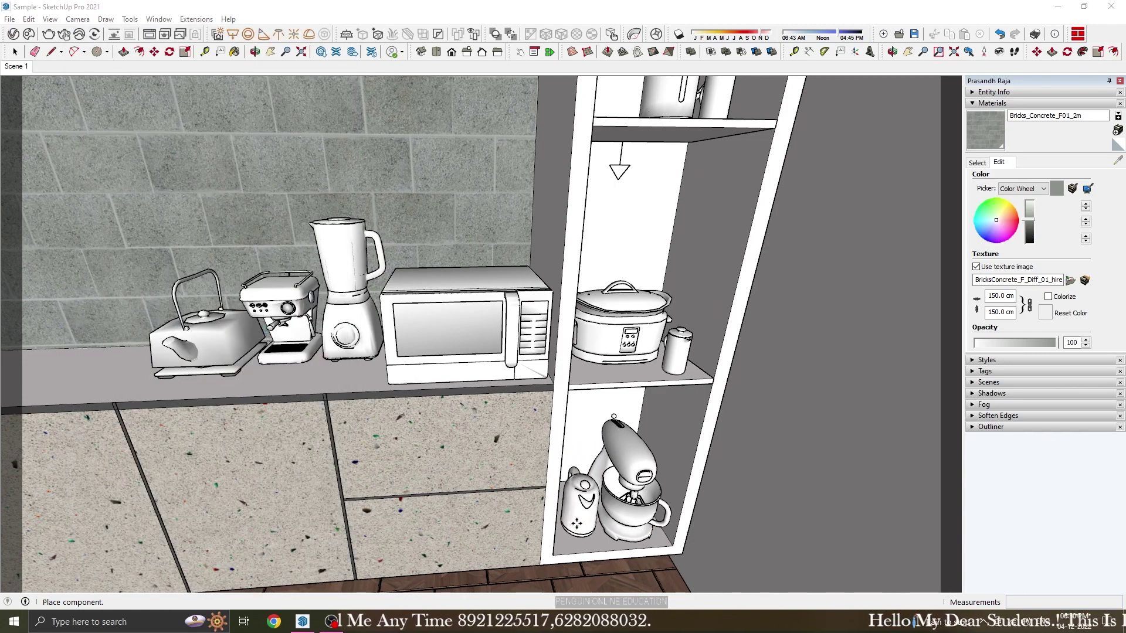
Import the hanging utensil rack above the counter and return to the Scene 1 view.
click(28, 34)
scroll(174, 309, up, 5)
scroll(175, 309, up, 4)
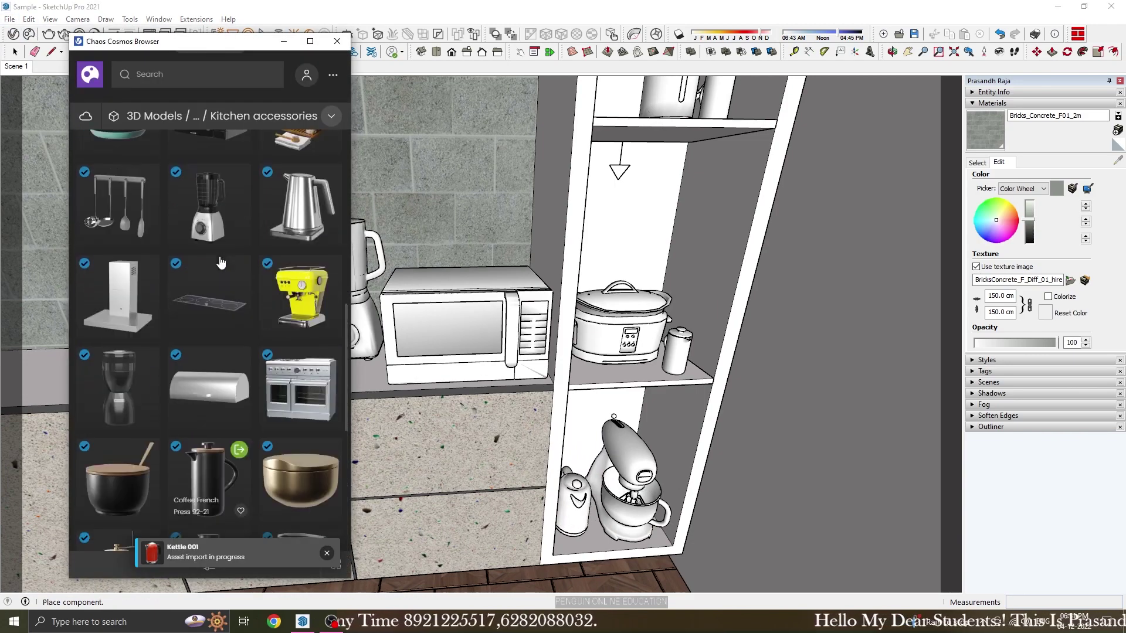
scroll(174, 309, up, 3)
click(146, 306)
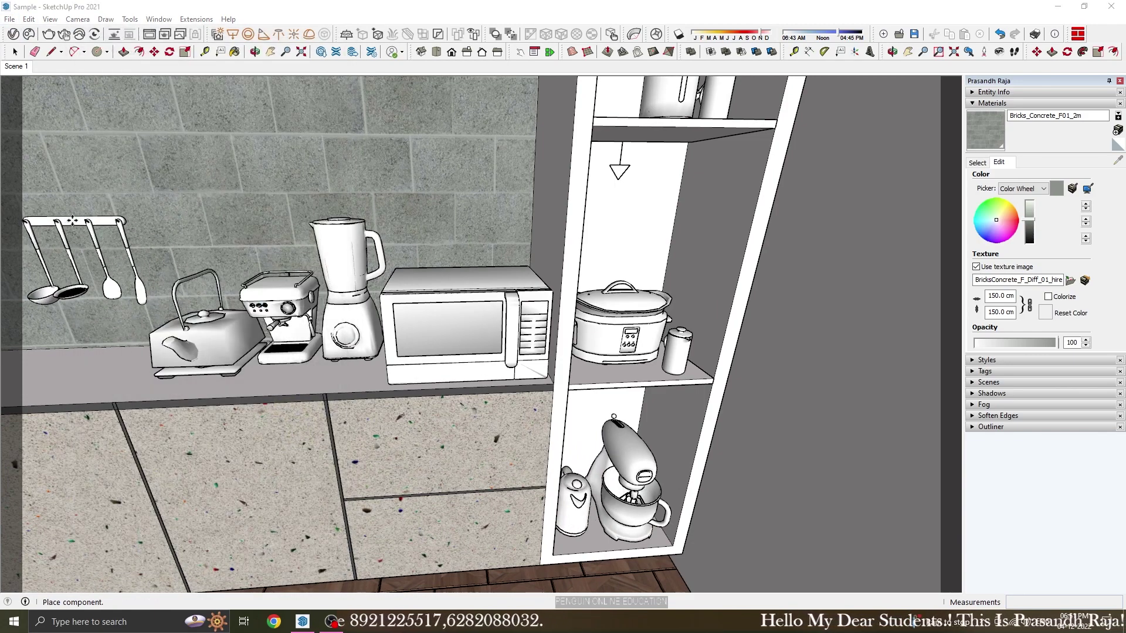
click(16, 66)
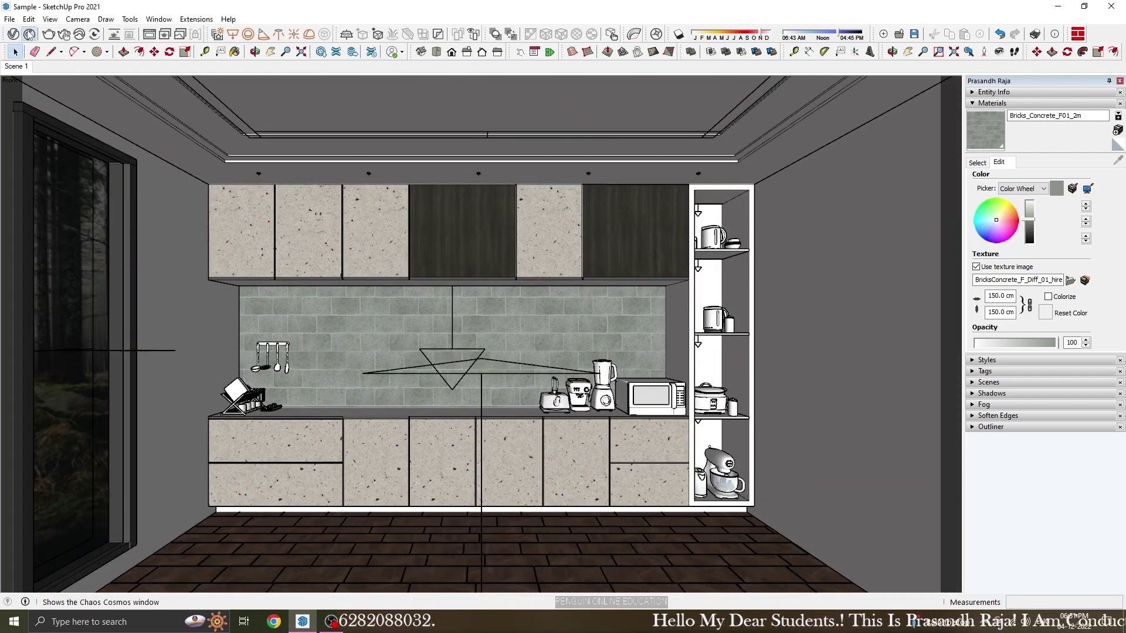
click(30, 35)
scroll(258, 284, down, 3)
scroll(257, 284, down, 2)
Import the Cosmos Induction Hob and set it on the counter beneath the pendant light.
scroll(255, 290, up, 2)
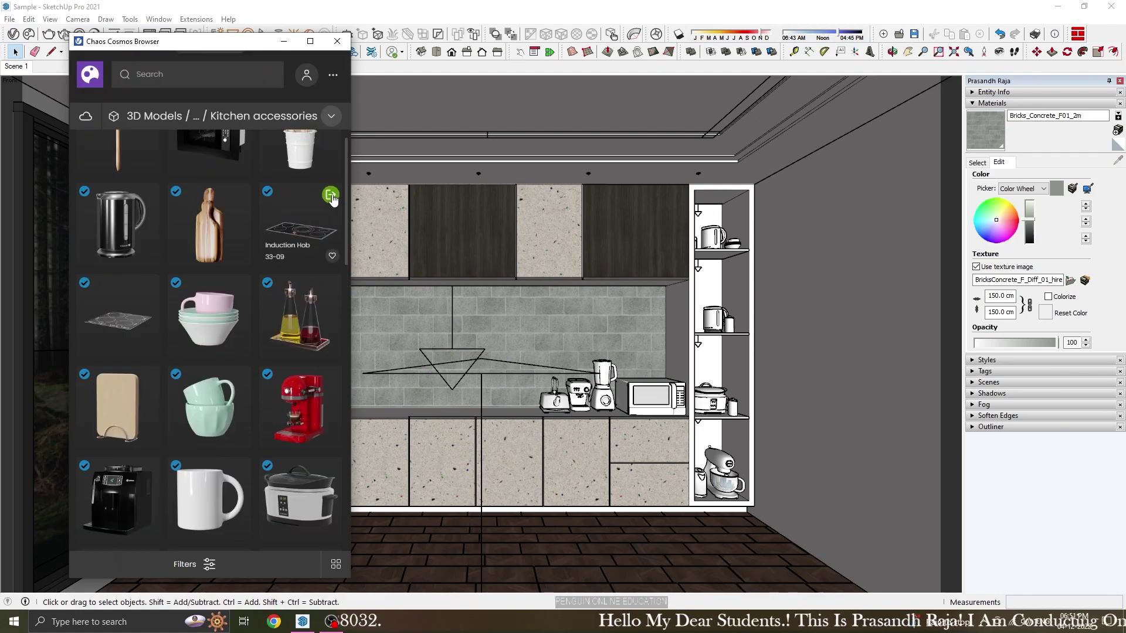
click(331, 198)
scroll(561, 421, up, 3)
scroll(562, 421, up, 2)
scroll(562, 422, up, 2)
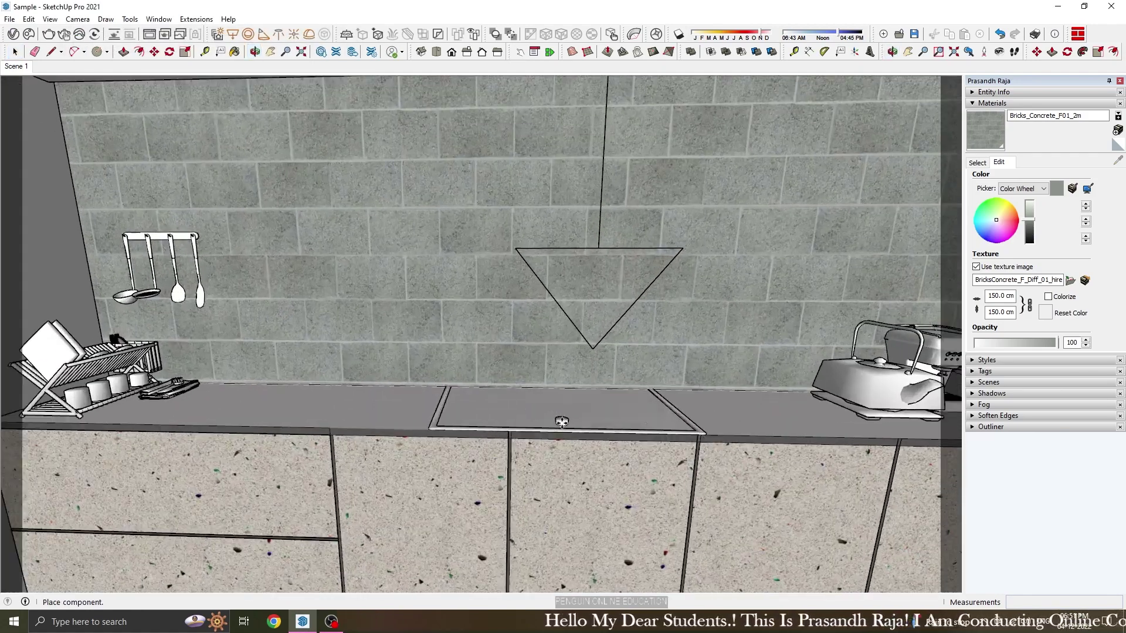
middle_drag(562, 421, 577, 402)
click(598, 420)
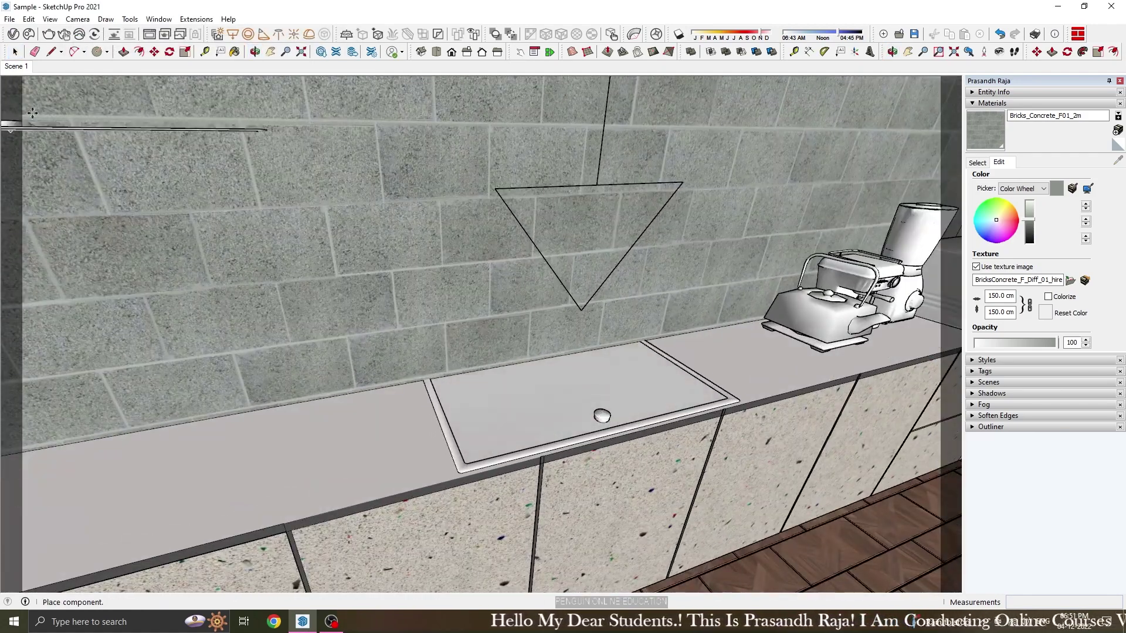
Scale the induction hob down to about 0.92, then shrink it further from its front corner.
drag(452, 450, 469, 437)
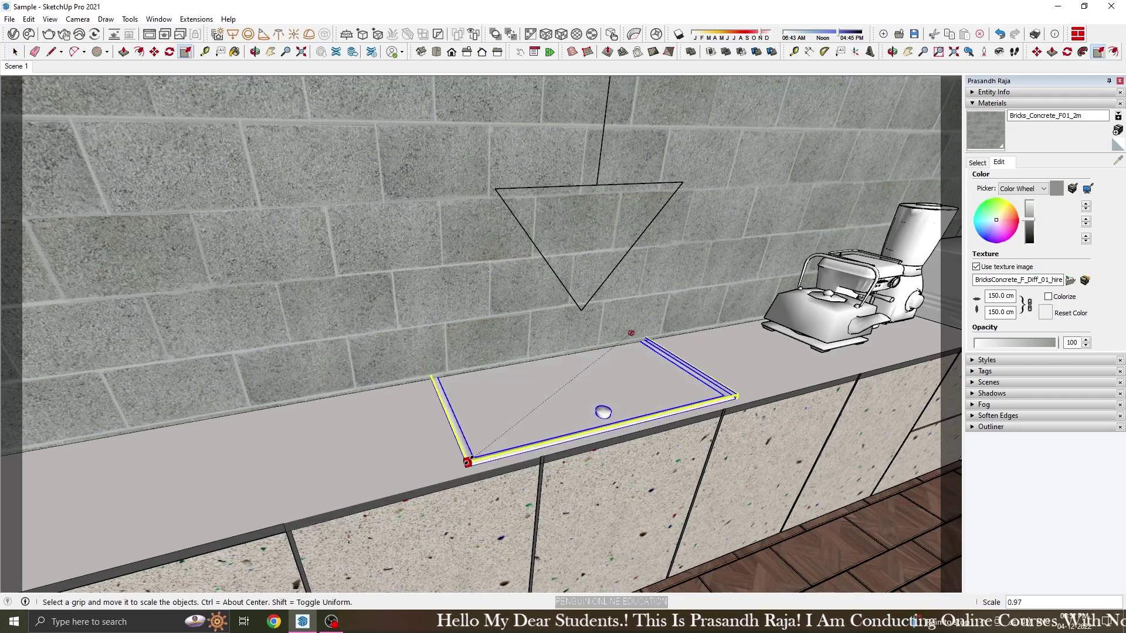
key(ctrl+z)
key(ctrl+z)
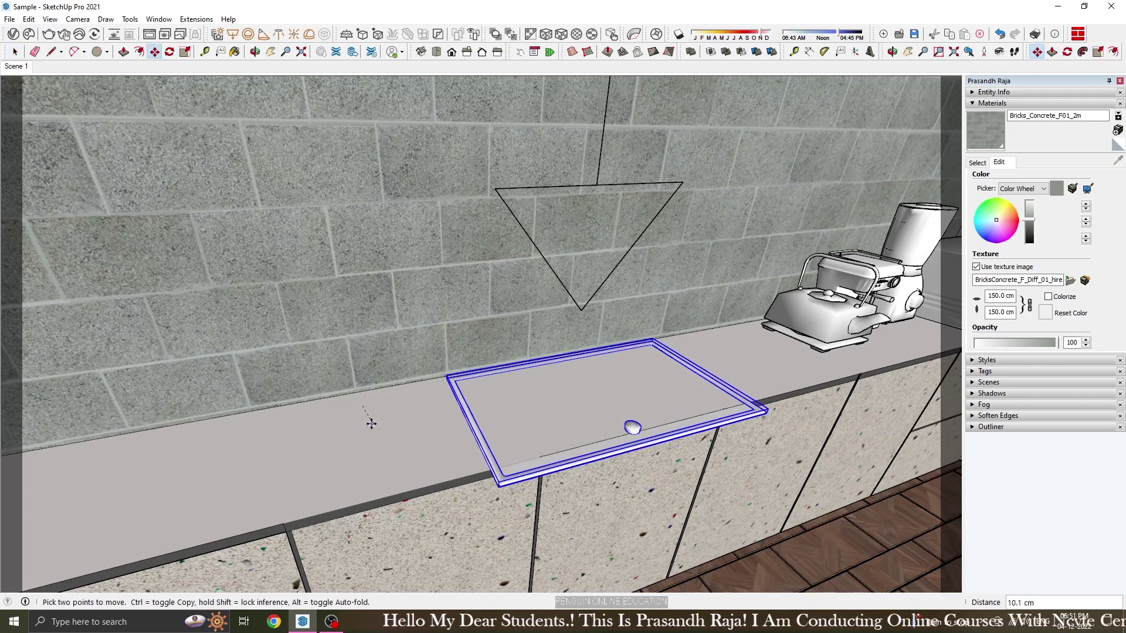
key(s)
drag(478, 497, 499, 454)
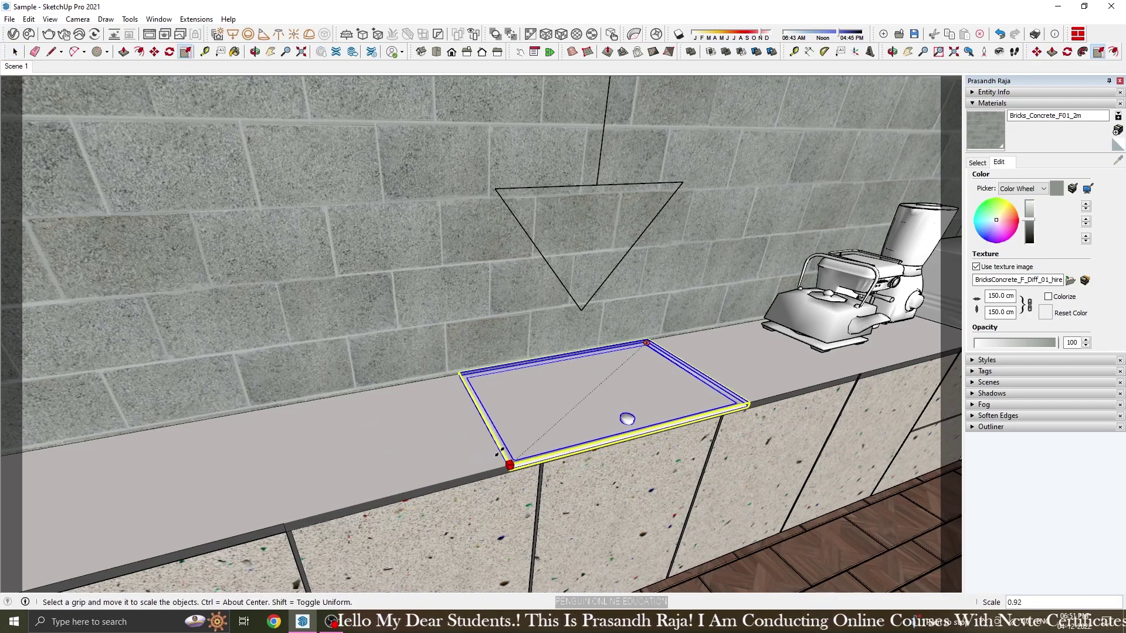
middle_drag(222, 124, 254, 301)
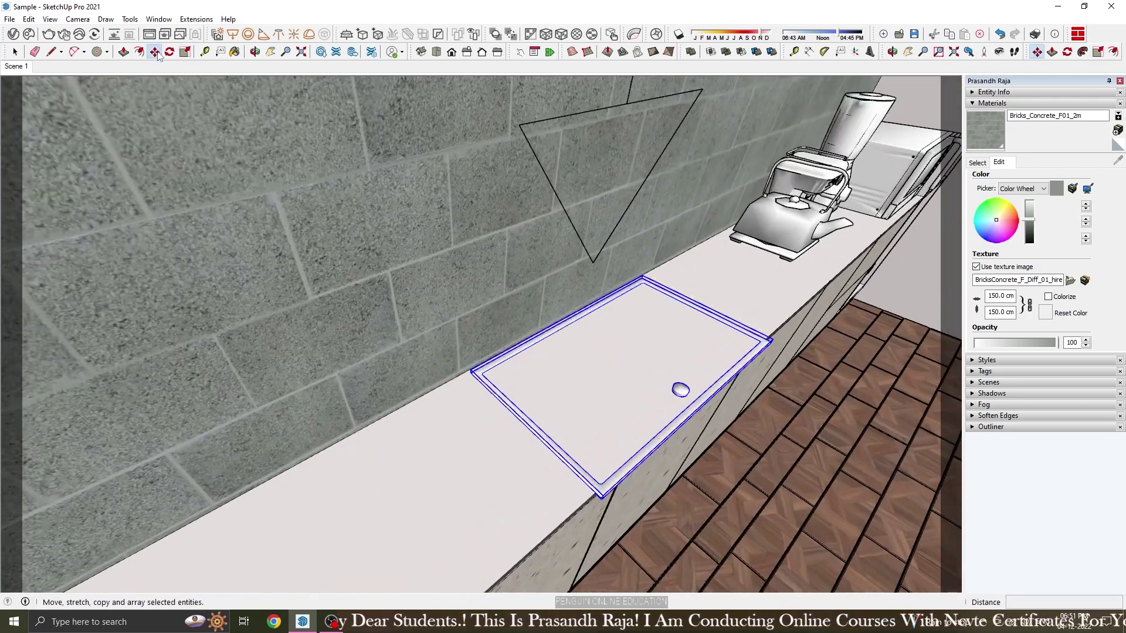
key(s)
drag(601, 496, 593, 458)
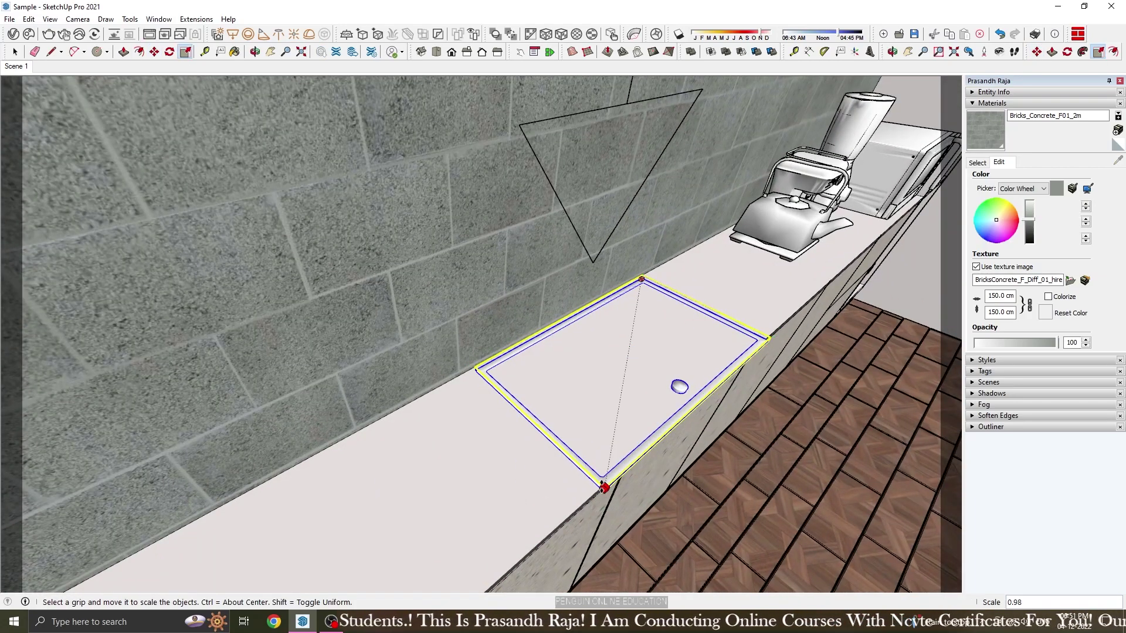
Reposition the hob on the counter from the Scene 1 view and clear the selection.
click(19, 67)
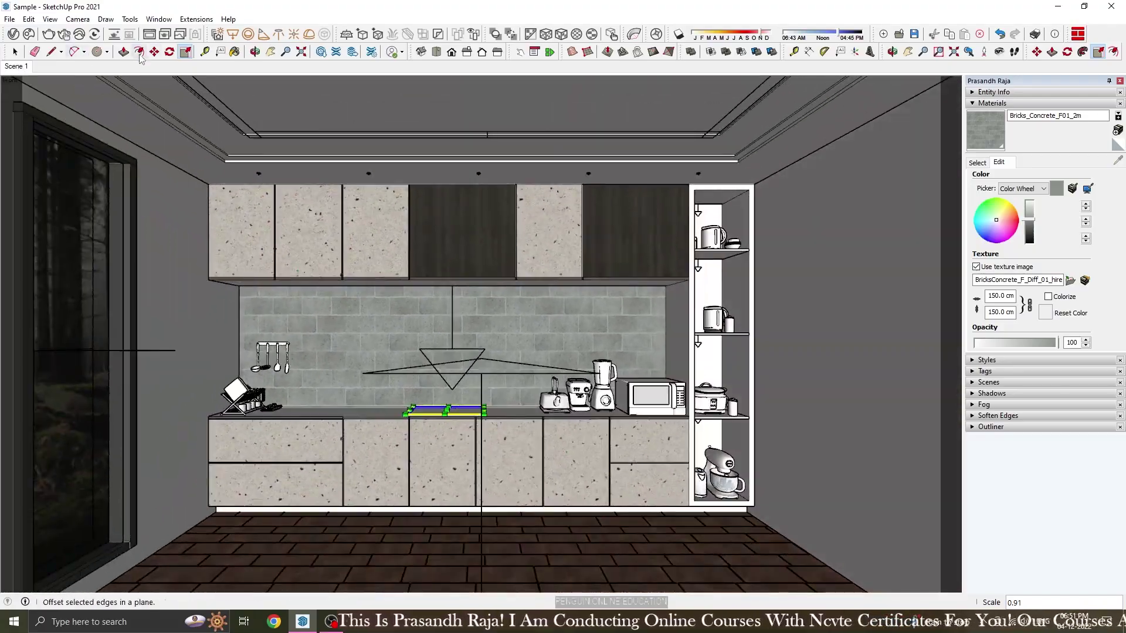
click(154, 51)
scroll(487, 411, up, 3)
scroll(513, 410, up, 4)
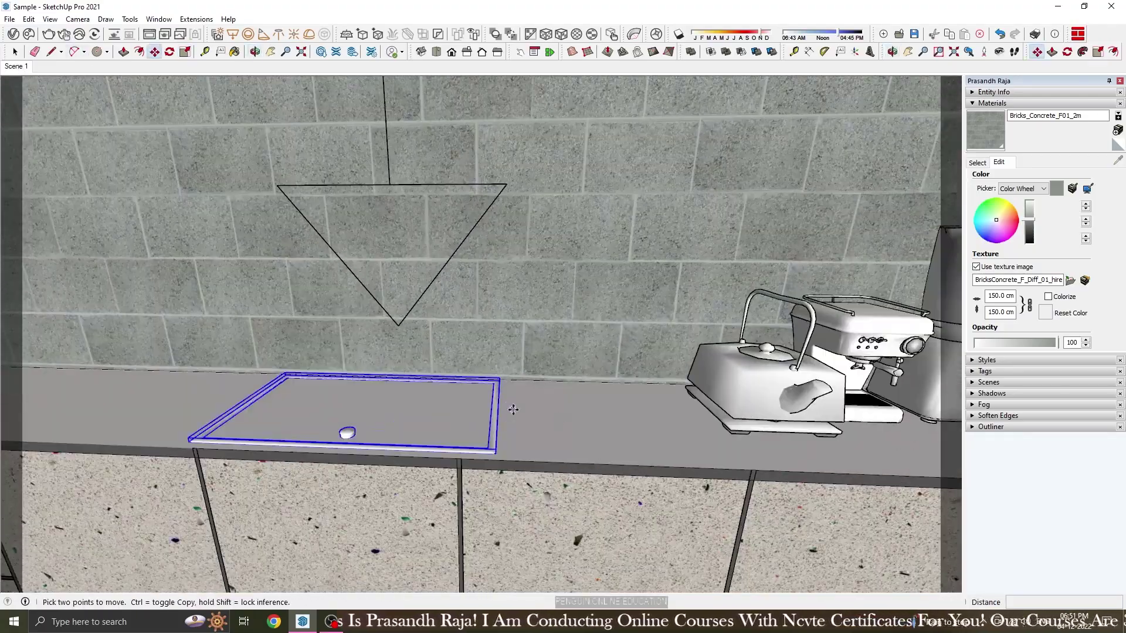
click(15, 52)
click(16, 67)
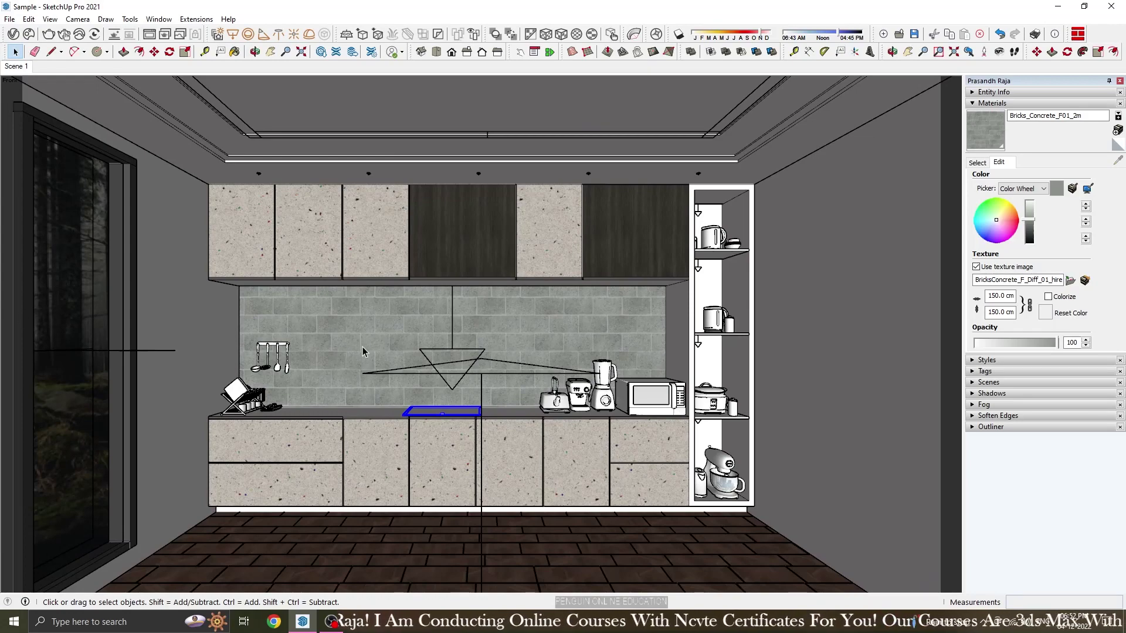
key(Escape)
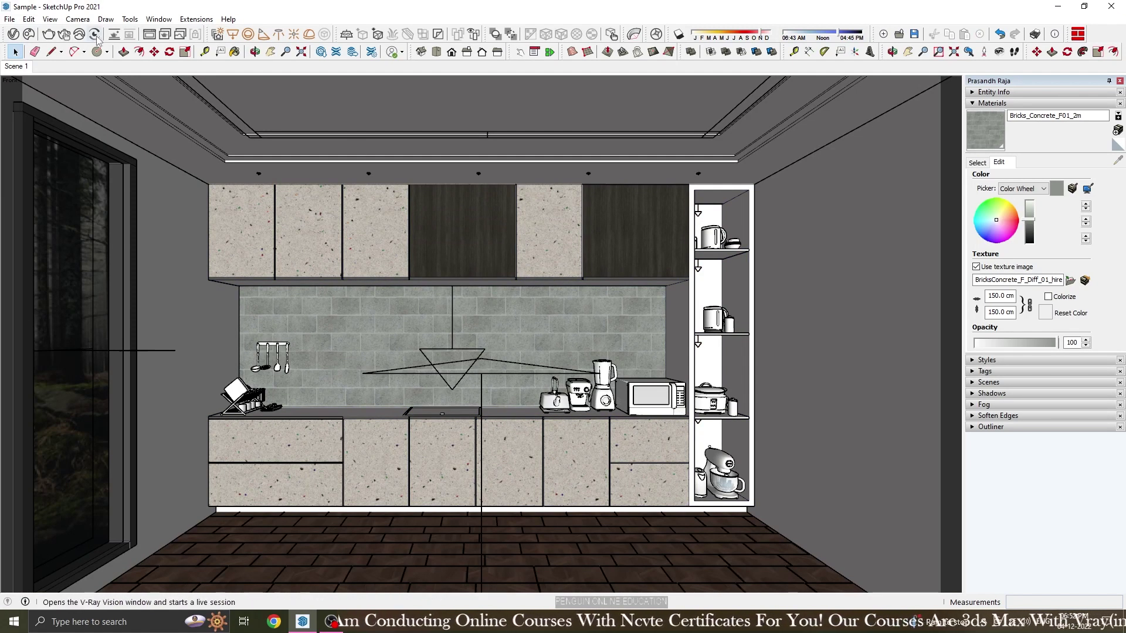
Import the Dispenser Set from Chaos Cosmos onto the open shelf.
click(95, 35)
click(331, 286)
scroll(721, 364, up, 3)
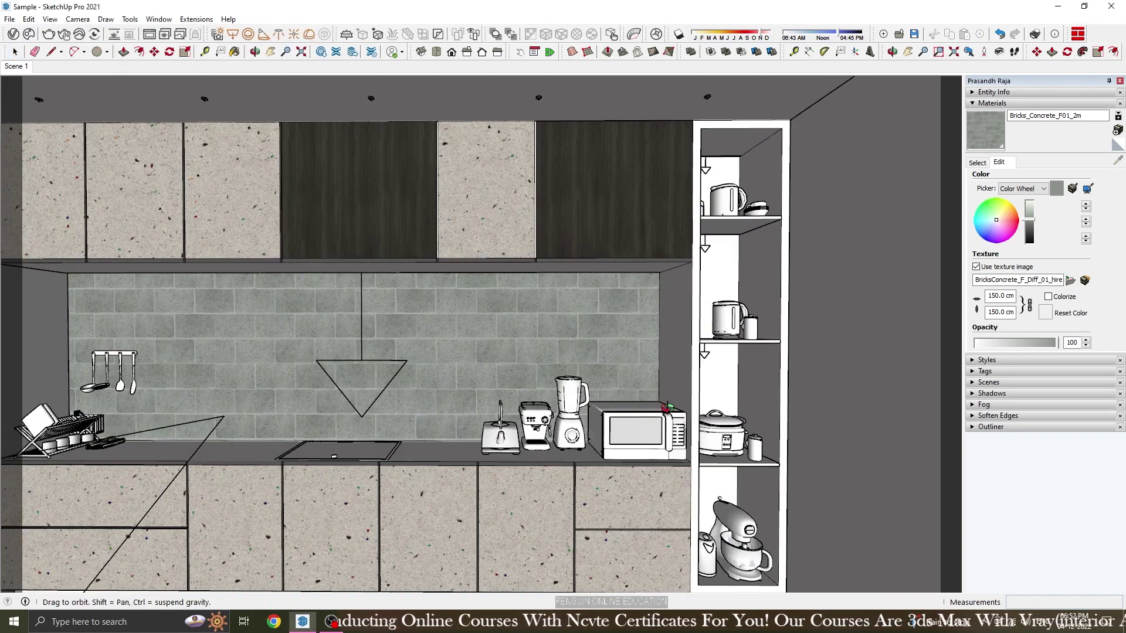
middle_drag(722, 363, 723, 375)
Browse the kitchen accessories assets in the Cosmos library.
click(30, 34)
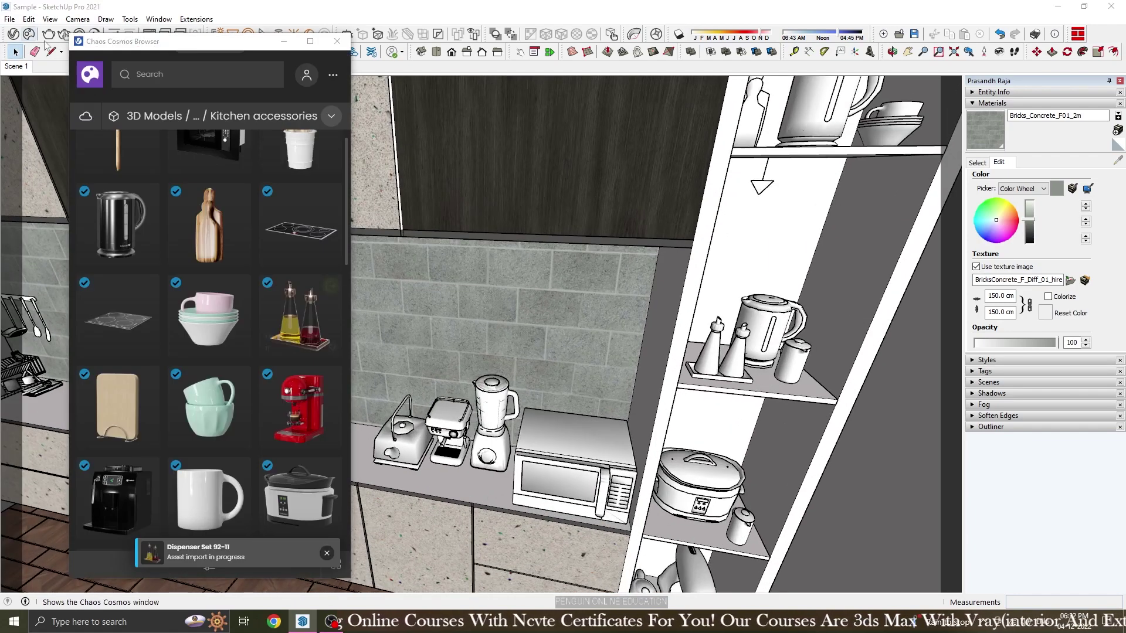
scroll(206, 293, down, 5)
scroll(205, 293, down, 5)
drag(214, 46, 699, 75)
scroll(686, 352, down, 3)
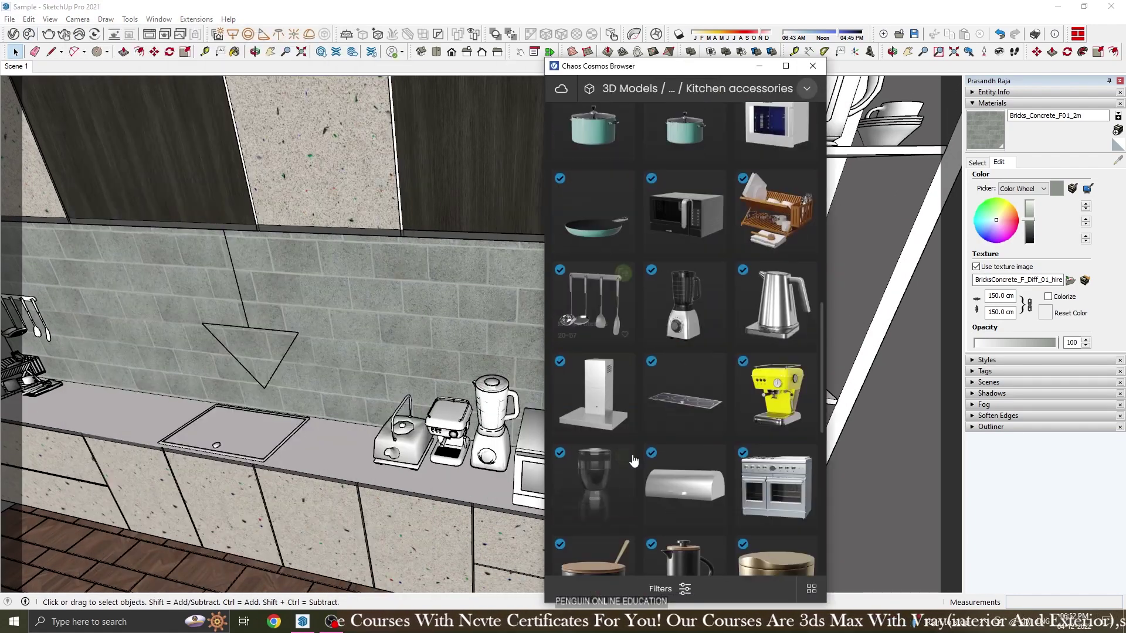
scroll(733, 381, down, 3)
scroll(780, 426, down, 3)
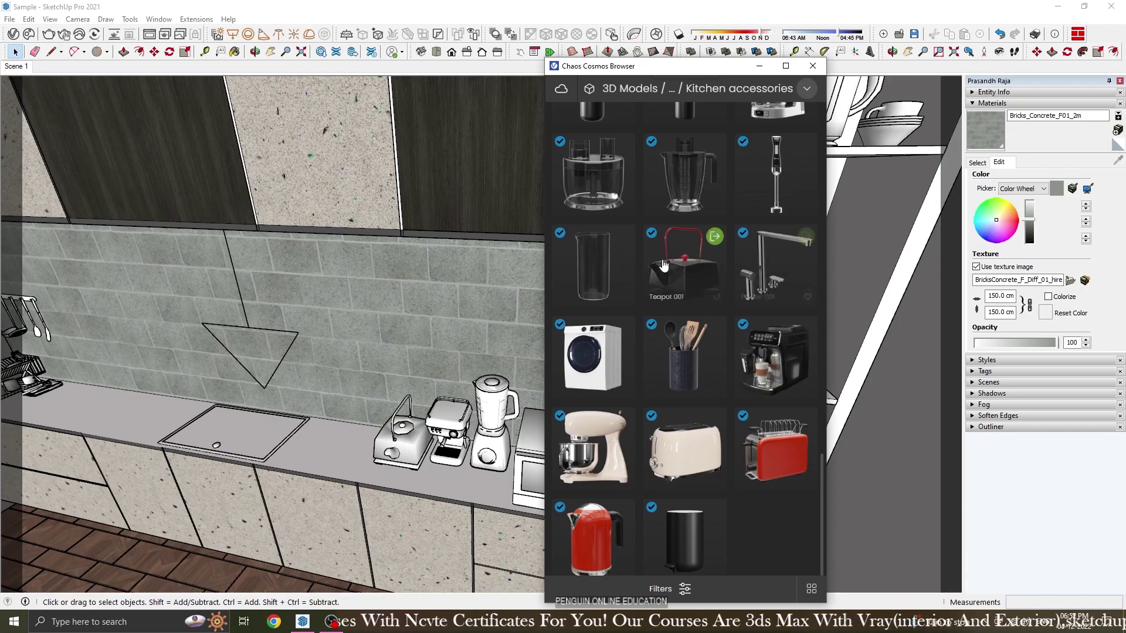
scroll(663, 265, down, 1)
scroll(278, 405, up, 5)
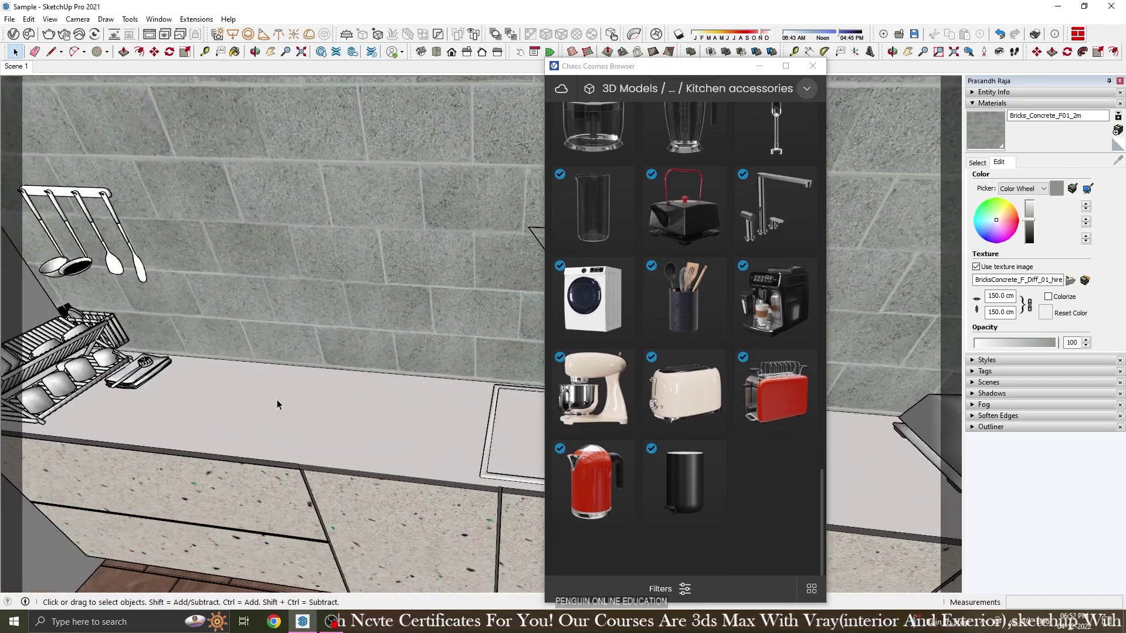
Recess a rectangular sink basin 2.5 cm into the countertop.
double_click(278, 405)
click(107, 52)
click(123, 65)
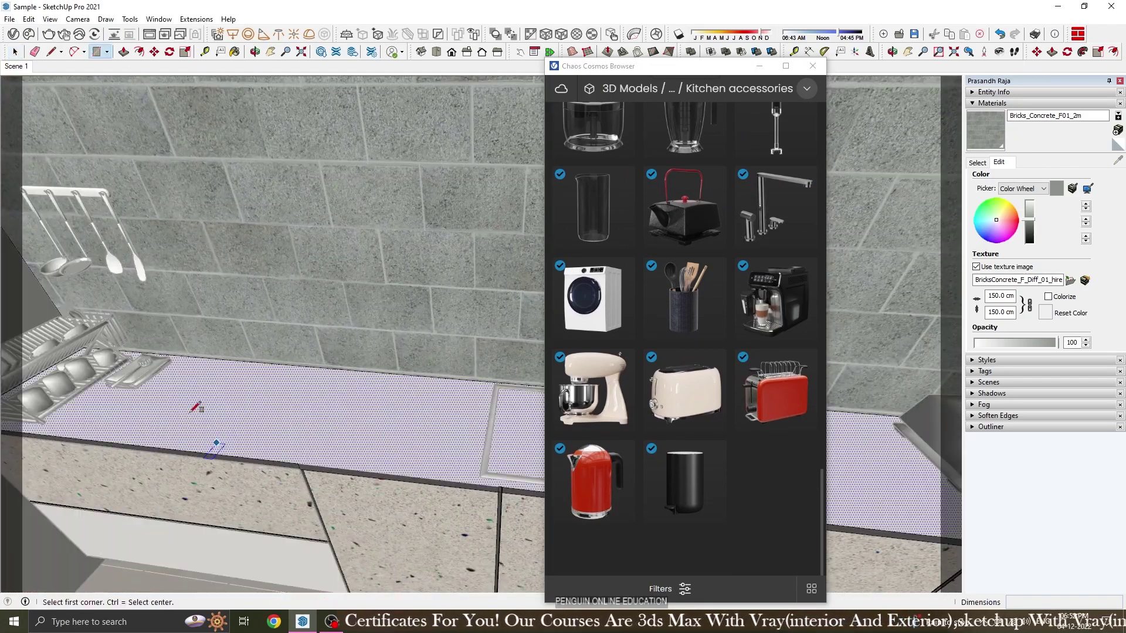
click(379, 448)
key(space)
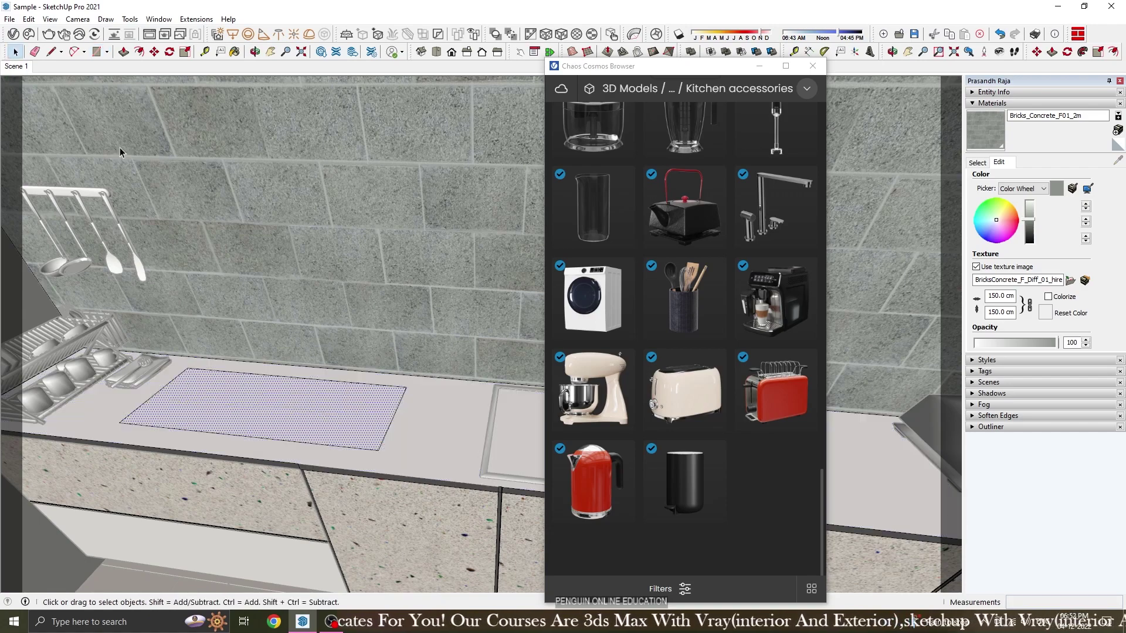
middle_drag(286, 435, 231, 372)
click(301, 393)
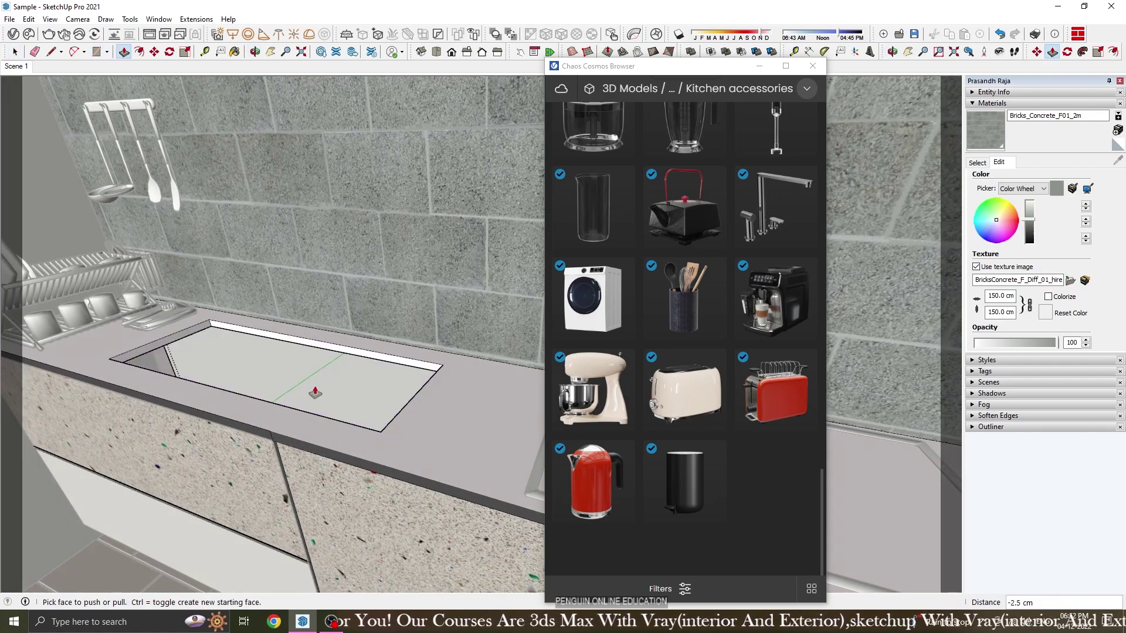
Import Faucet 001 and place it behind the sink.
click(775, 206)
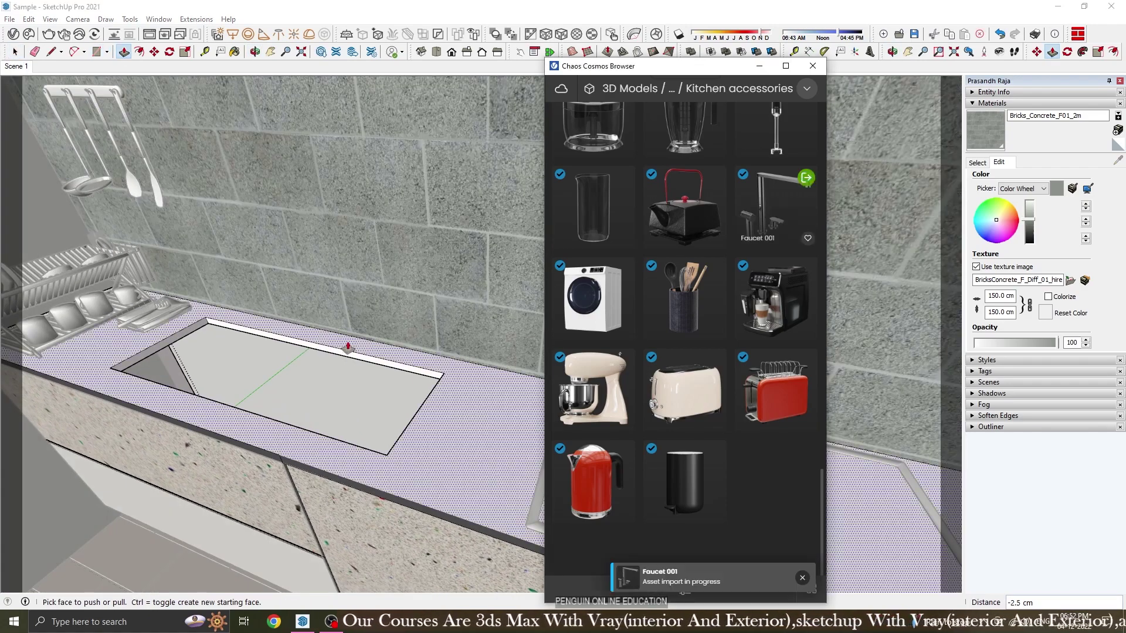
click(269, 337)
scroll(471, 341, up, 3)
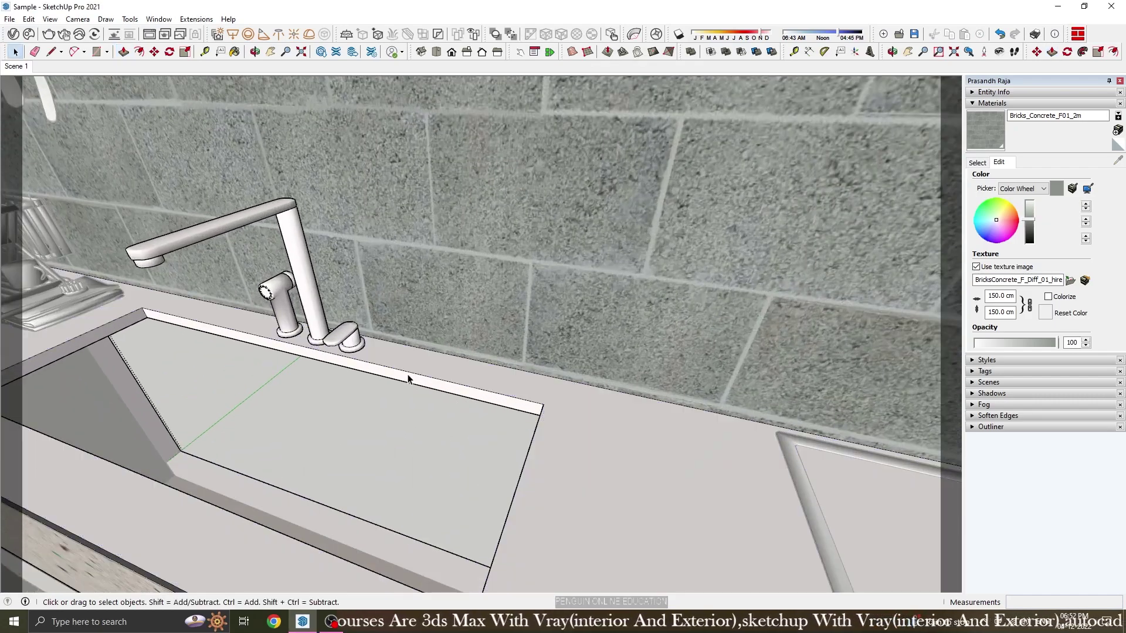
scroll(407, 379, down, 3)
scroll(407, 378, up, 3)
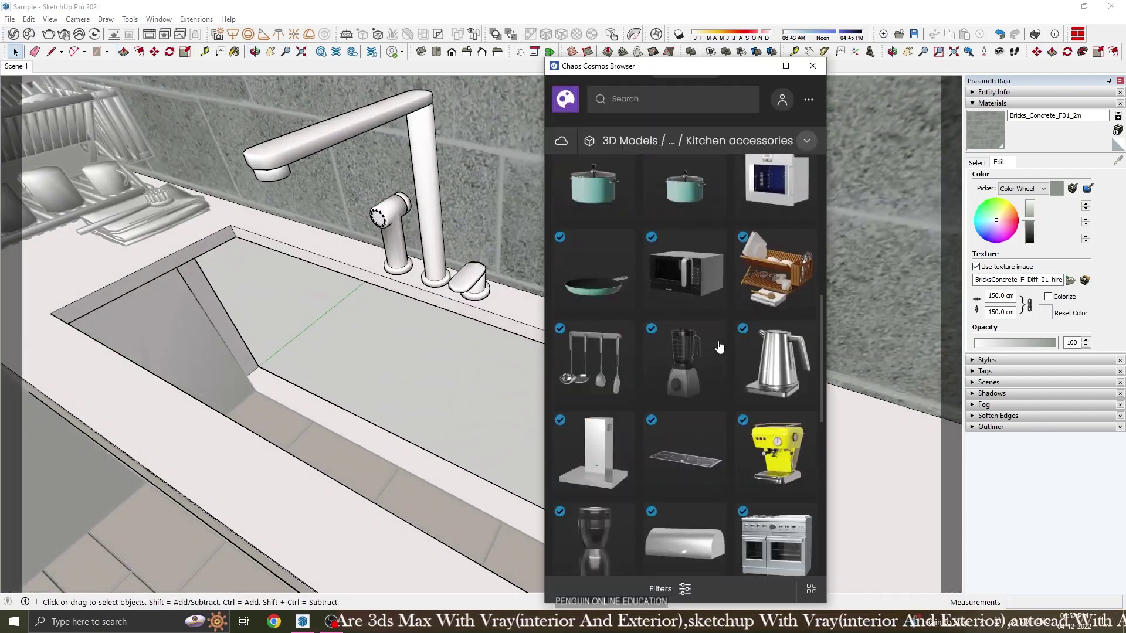
scroll(720, 347, down, 5)
Close the asset library and return to the Scene 1 front view.
click(807, 141)
click(813, 65)
scroll(392, 266, down, 3)
middle_drag(393, 266, 482, 256)
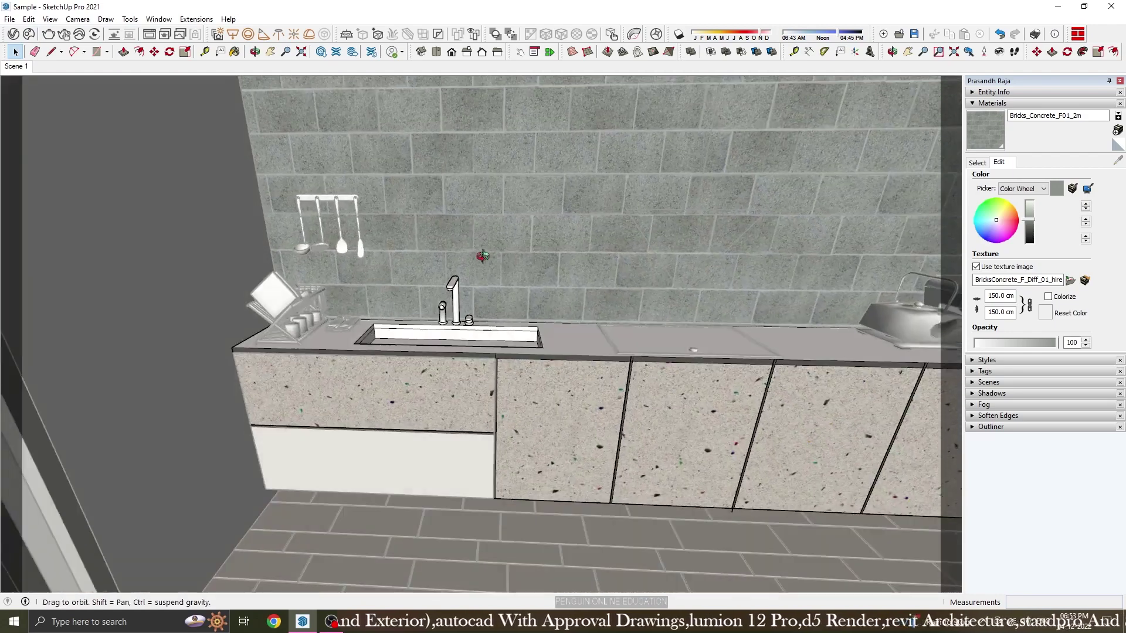
click(24, 66)
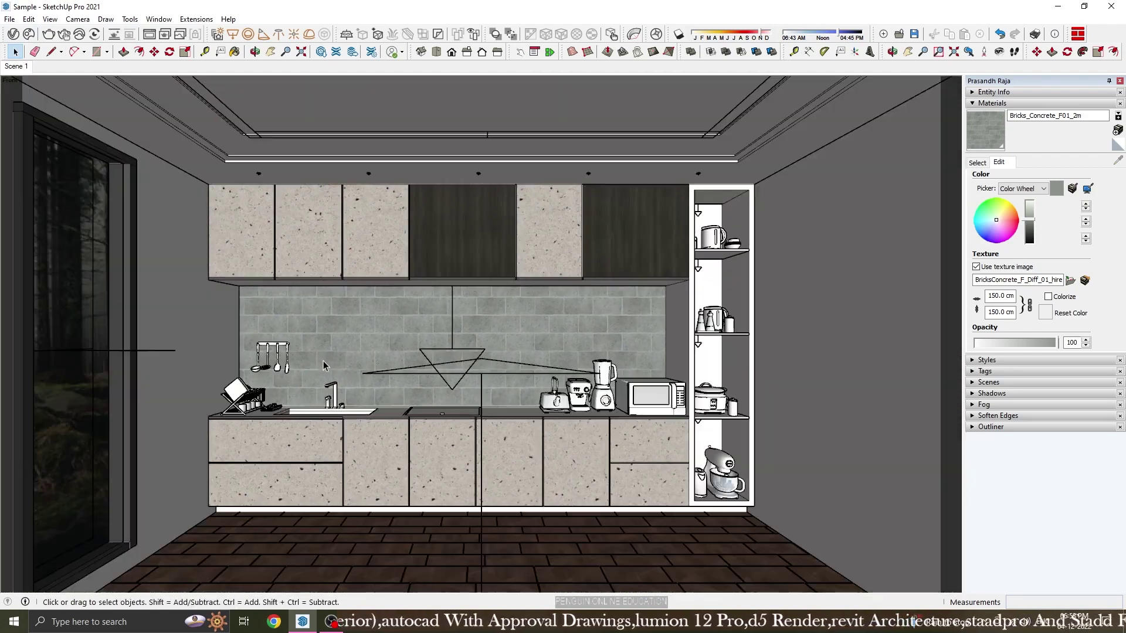
Import the Cosmos towel ring and hang it on the backsplash above the sink.
scroll(333, 409, up, 5)
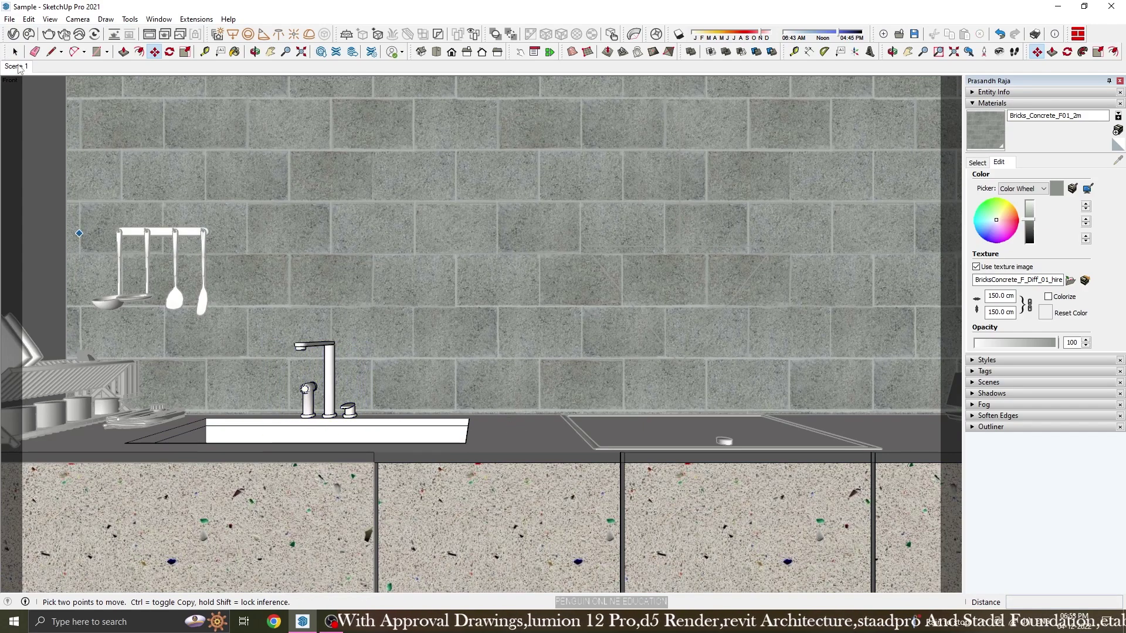
click(587, 52)
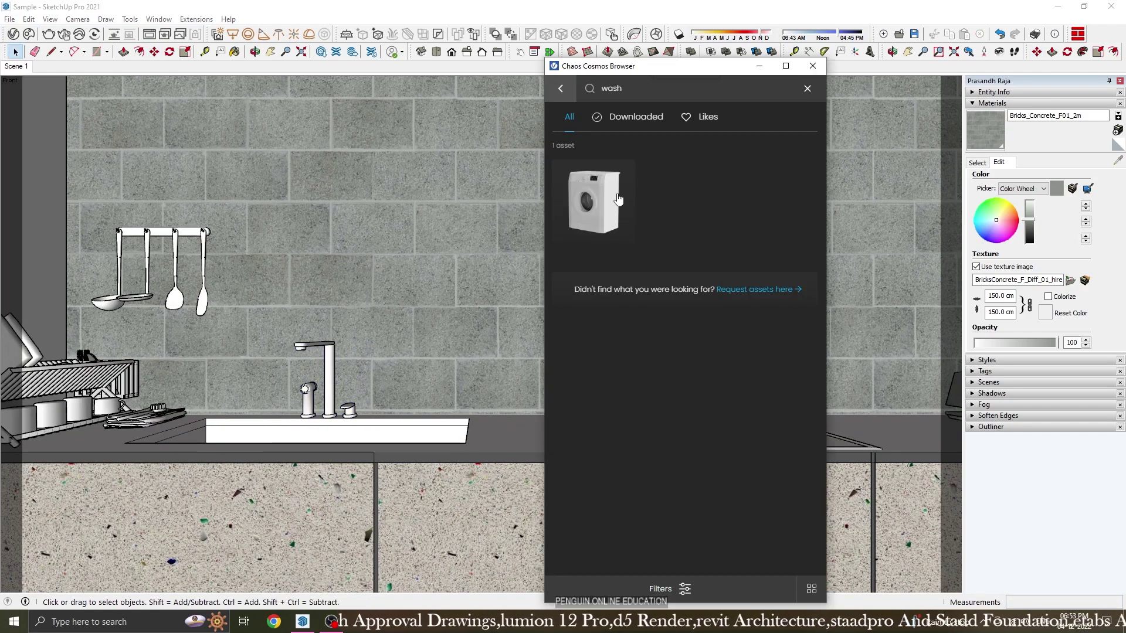
click(560, 89)
click(594, 247)
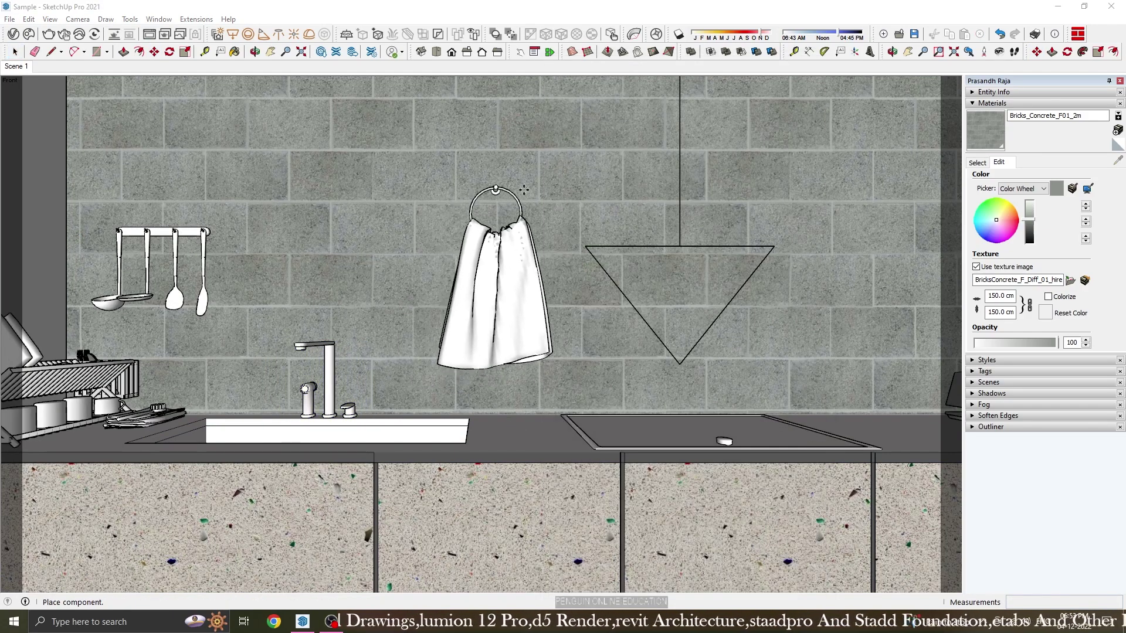
click(418, 157)
scroll(337, 403, down, 2)
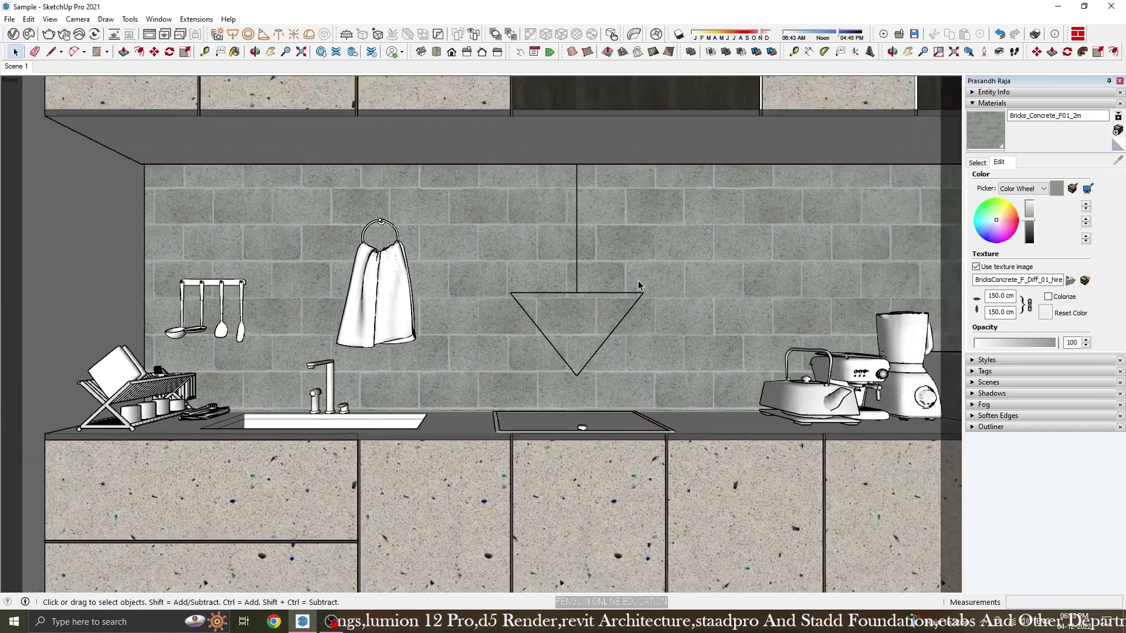
scroll(639, 286, down, 4)
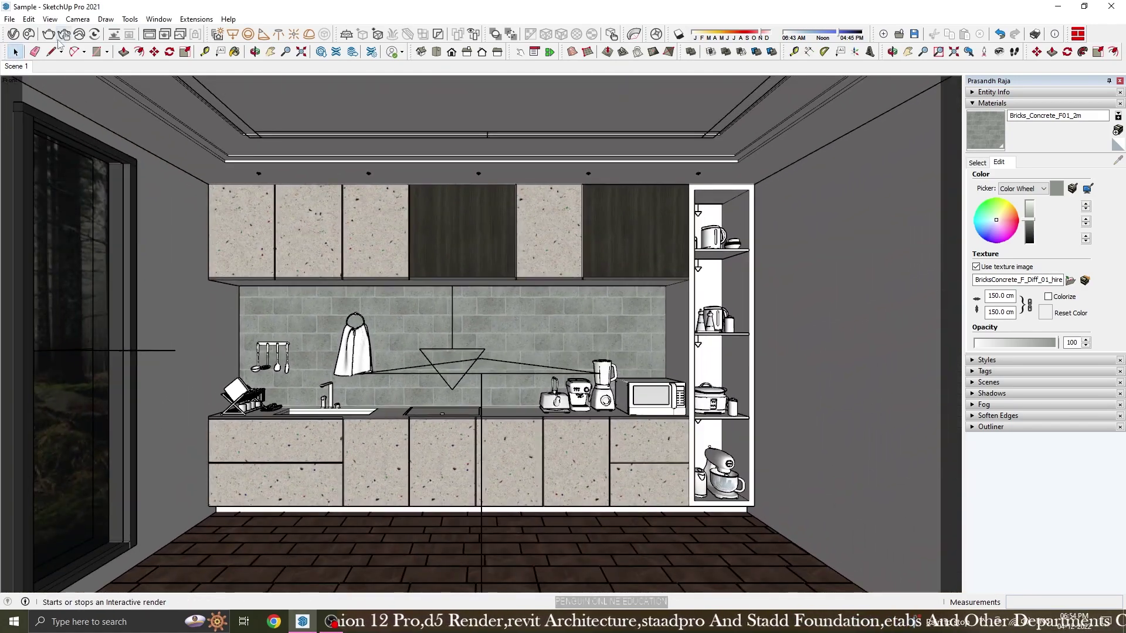
Switch the Cosmos library to the Kitchen accessories category.
click(37, 35)
scroll(763, 322, down, 3)
scroll(763, 322, down, 2)
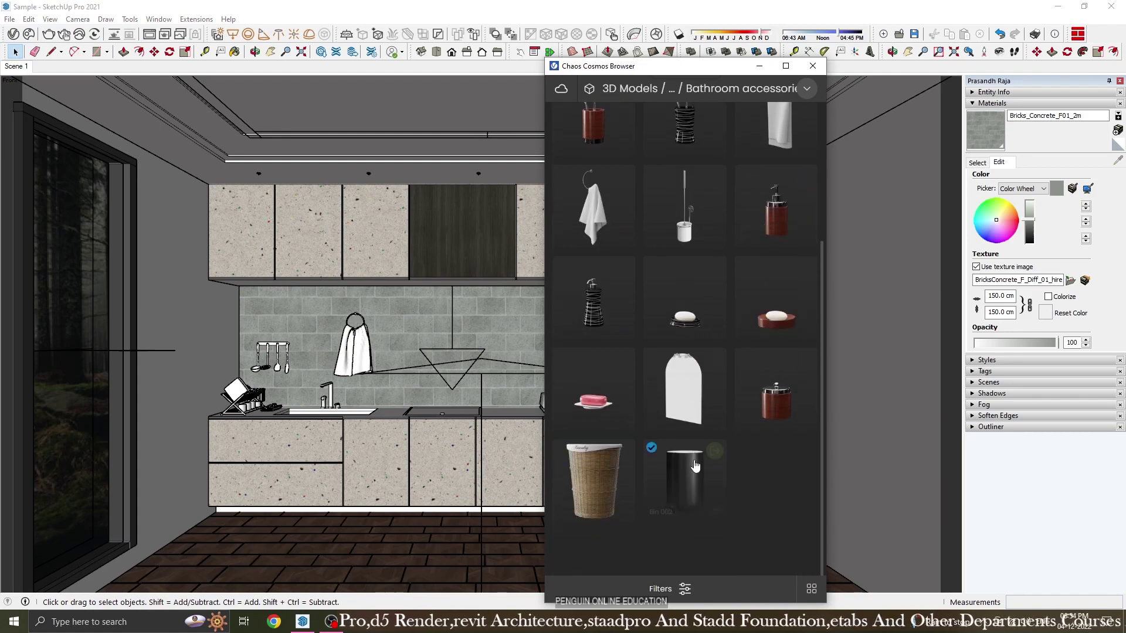
scroll(798, 122, up, 5)
click(801, 141)
click(692, 401)
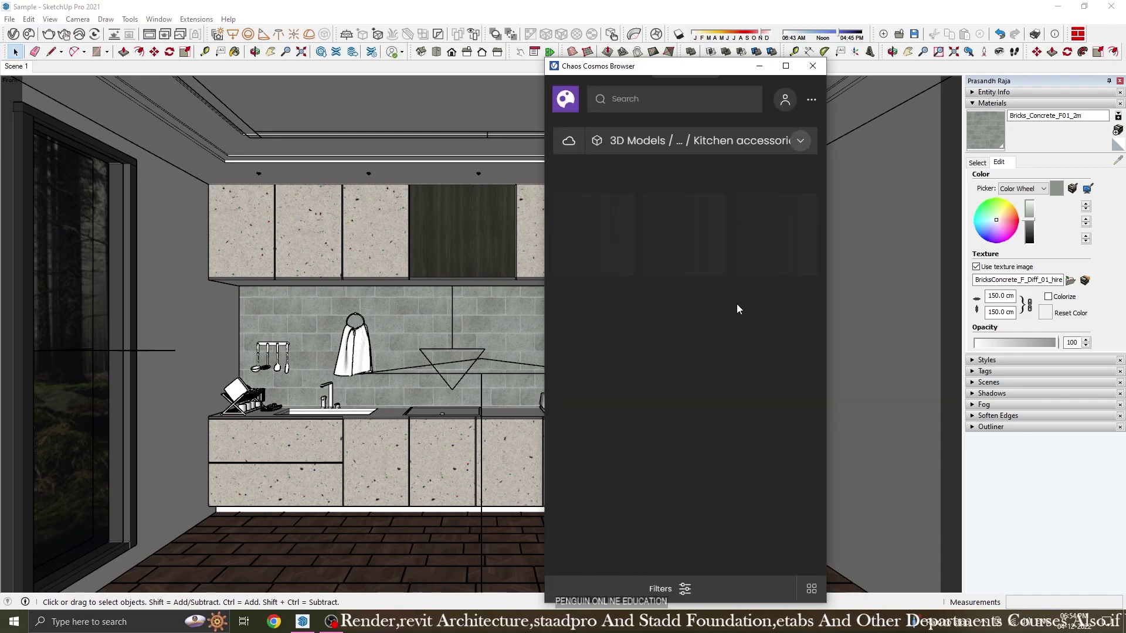
Import Pot Medium and set it on the counter between the hob and teapot.
scroll(721, 322, down, 2)
scroll(716, 317, down, 3)
scroll(712, 305, down, 3)
scroll(646, 381, down, 2)
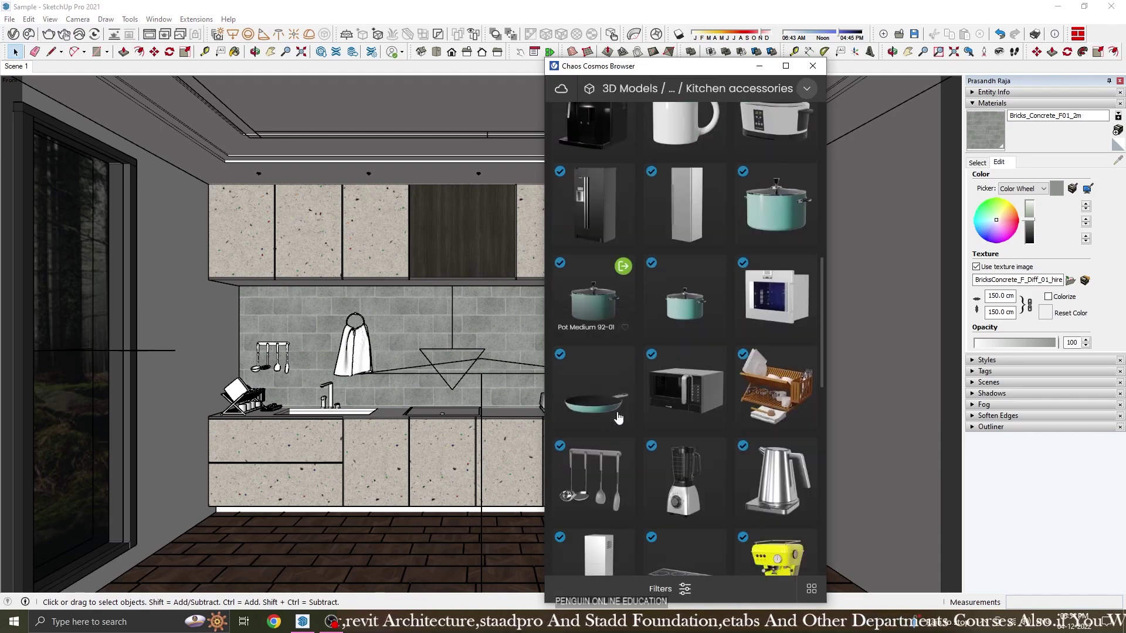
click(623, 266)
scroll(505, 426, up, 3)
scroll(506, 425, up, 1)
scroll(505, 425, up, 5)
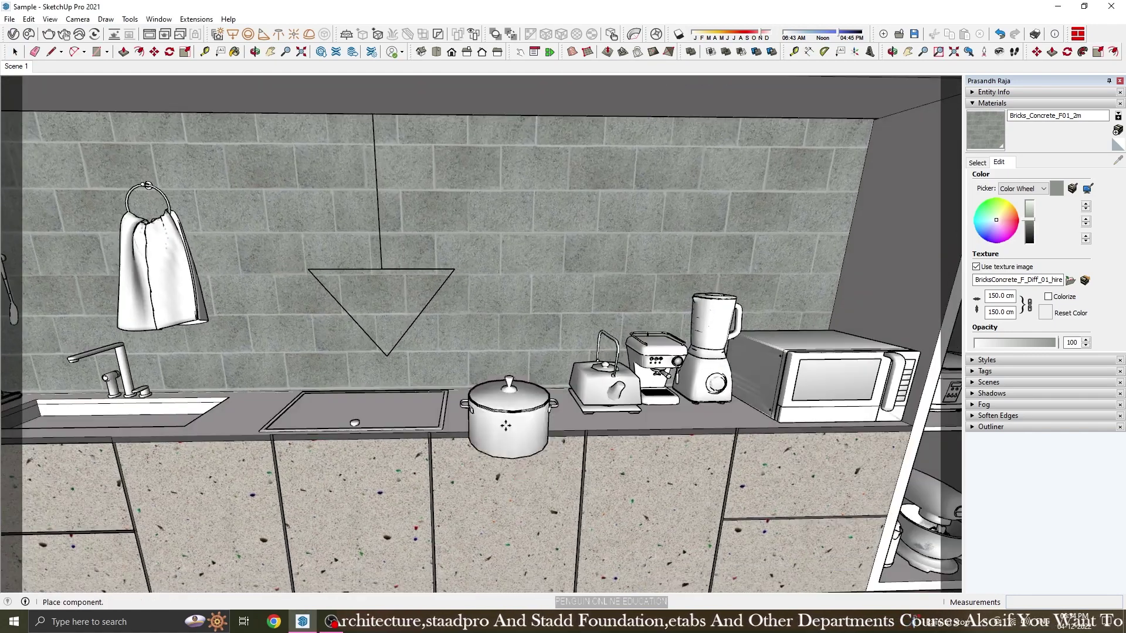
scroll(506, 425, up, 2)
click(510, 375)
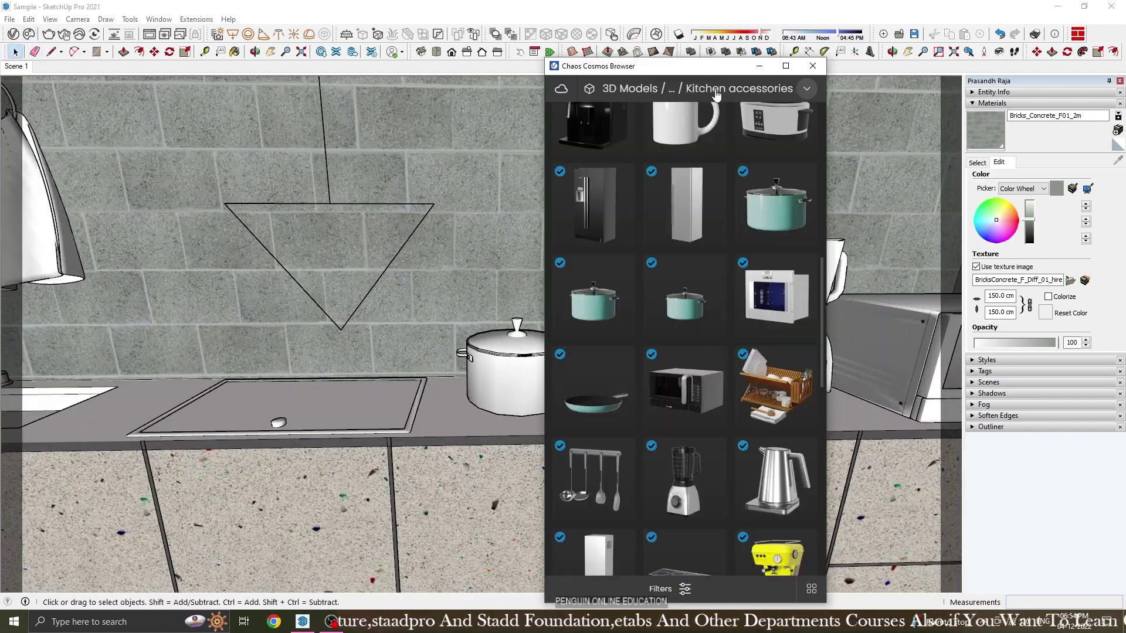
Close the library, then reopen its navigation and expand 3D Models > Furniture.
click(813, 65)
scroll(510, 411, down, 2)
scroll(510, 410, down, 3)
scroll(510, 411, down, 2)
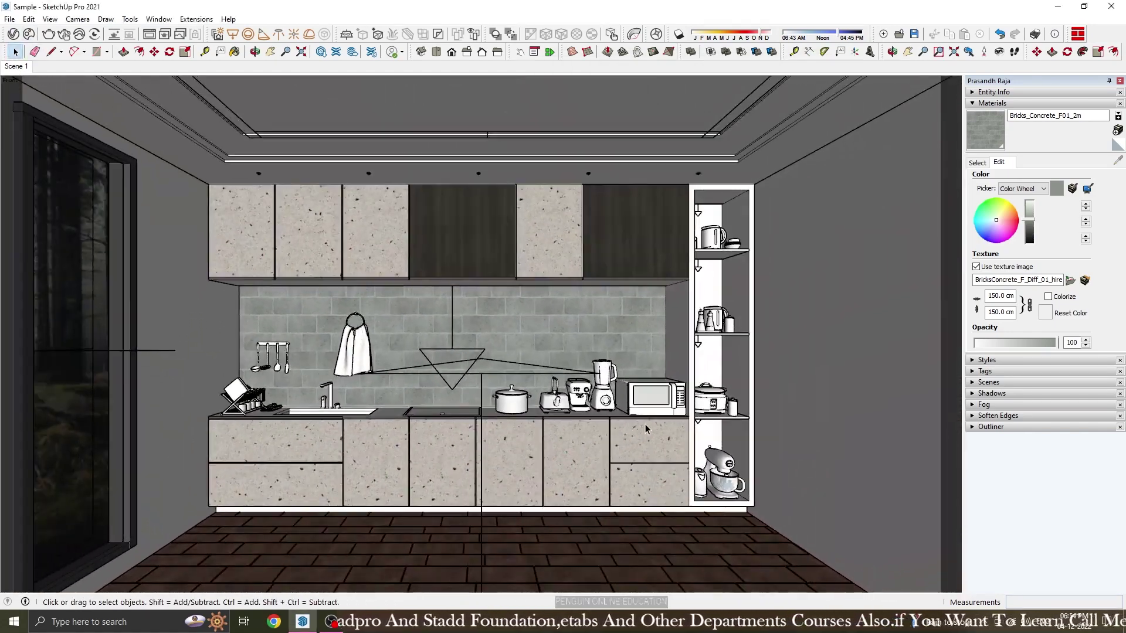
click(642, 118)
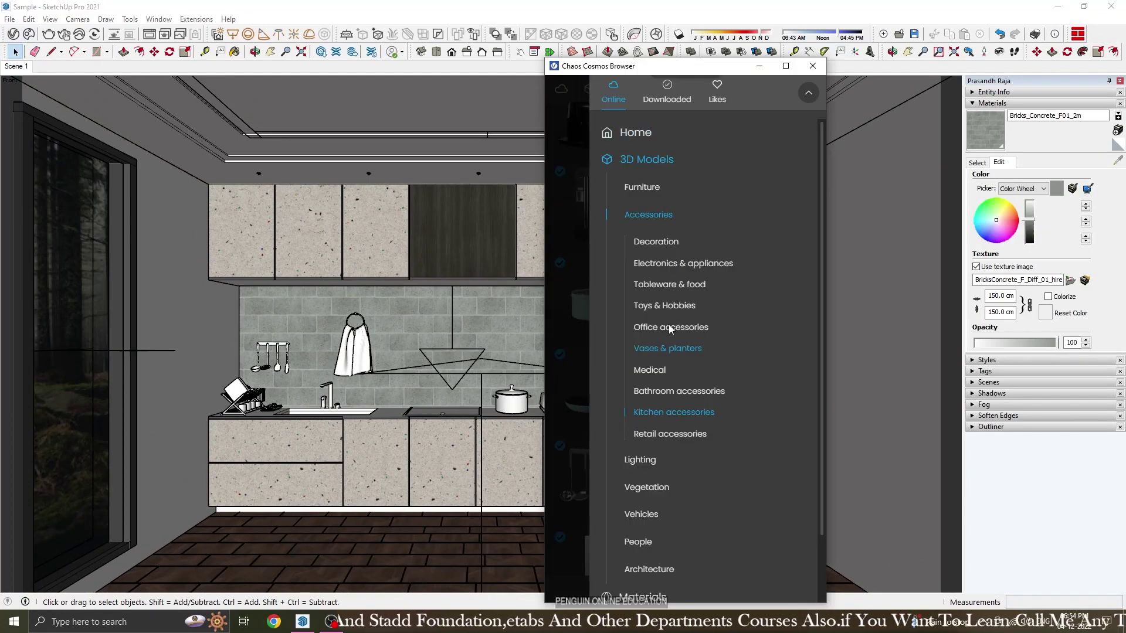
click(644, 187)
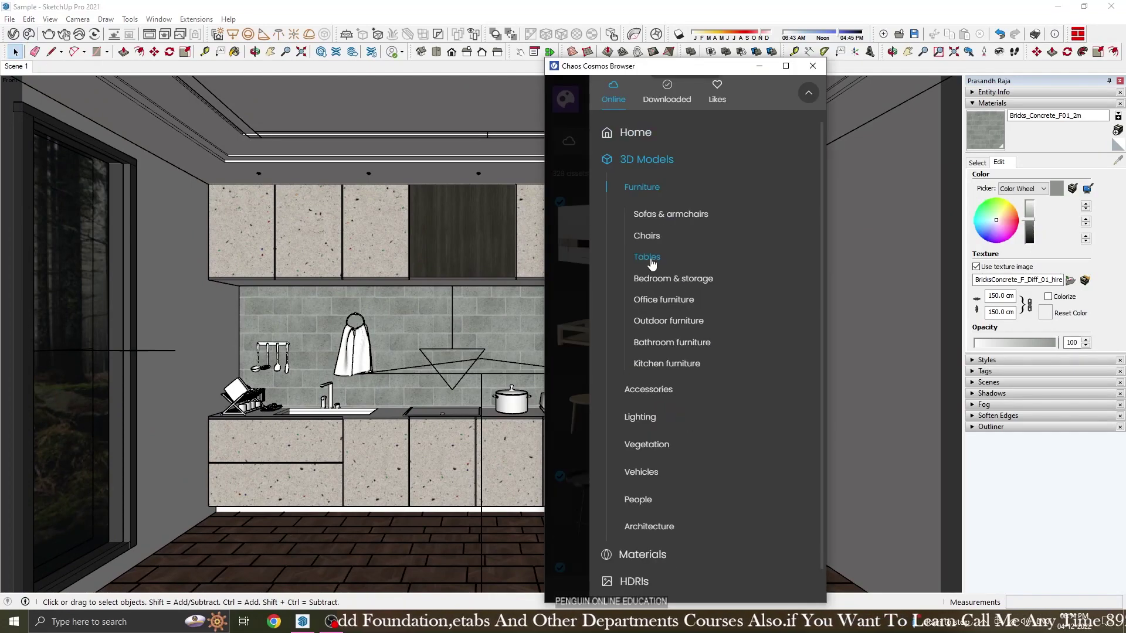
Pick the long white table from the Cosmos Tables category and place it on the wooden floor.
click(651, 259)
scroll(653, 264, down, 3)
scroll(657, 275, down, 3)
scroll(673, 317, down, 3)
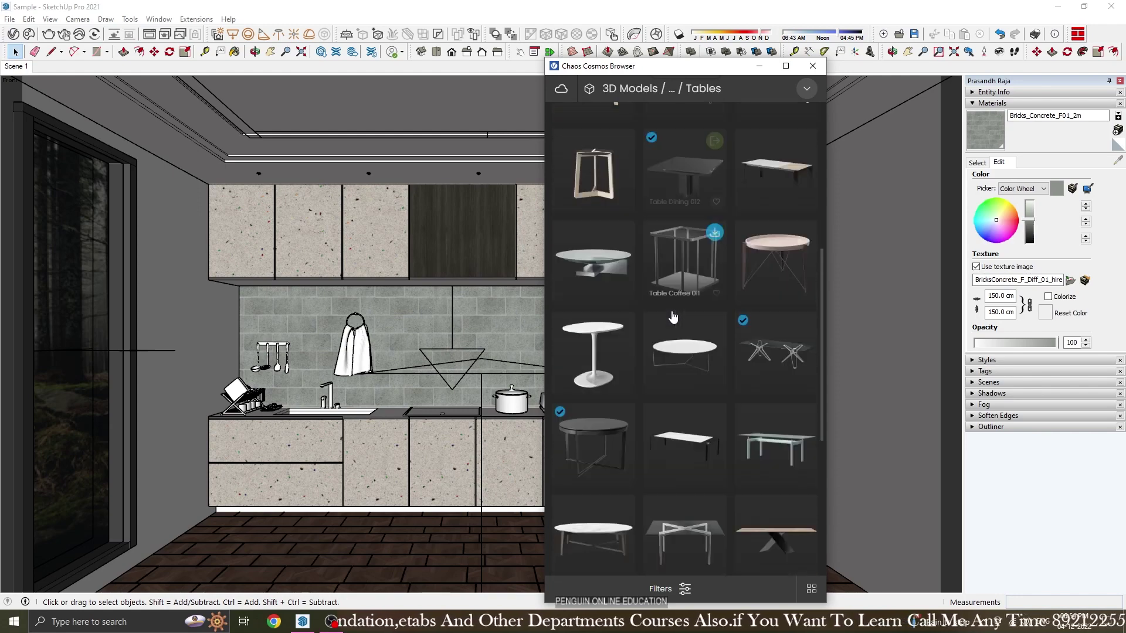
scroll(710, 211, up, 1)
scroll(710, 234, down, 3)
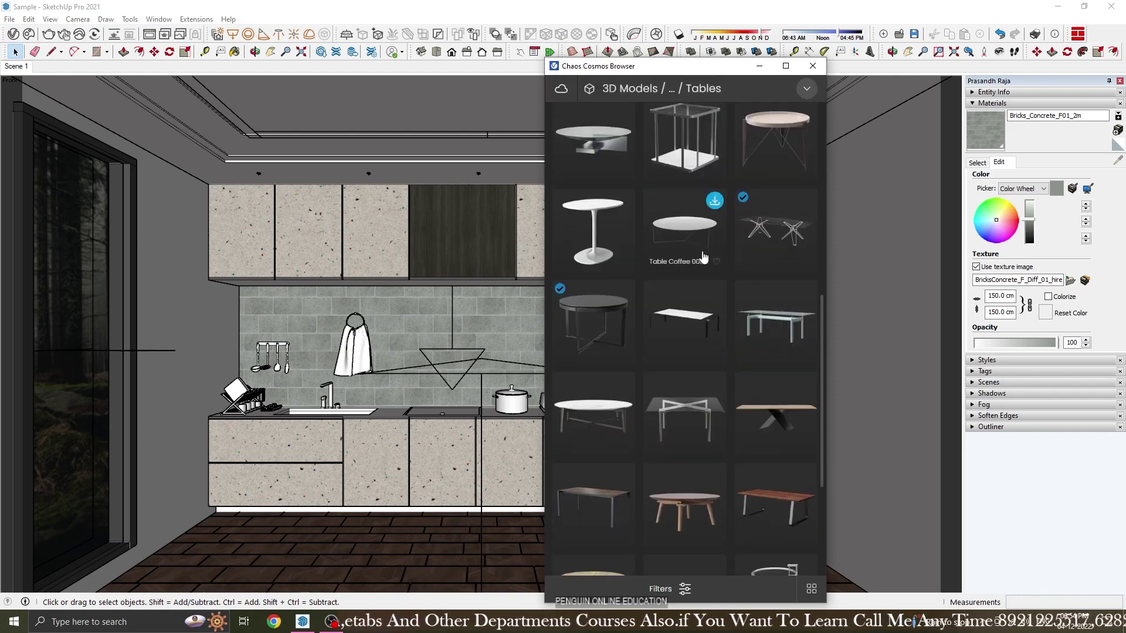
scroll(701, 255, down, 3)
scroll(702, 255, down, 2)
scroll(700, 261, down, 2)
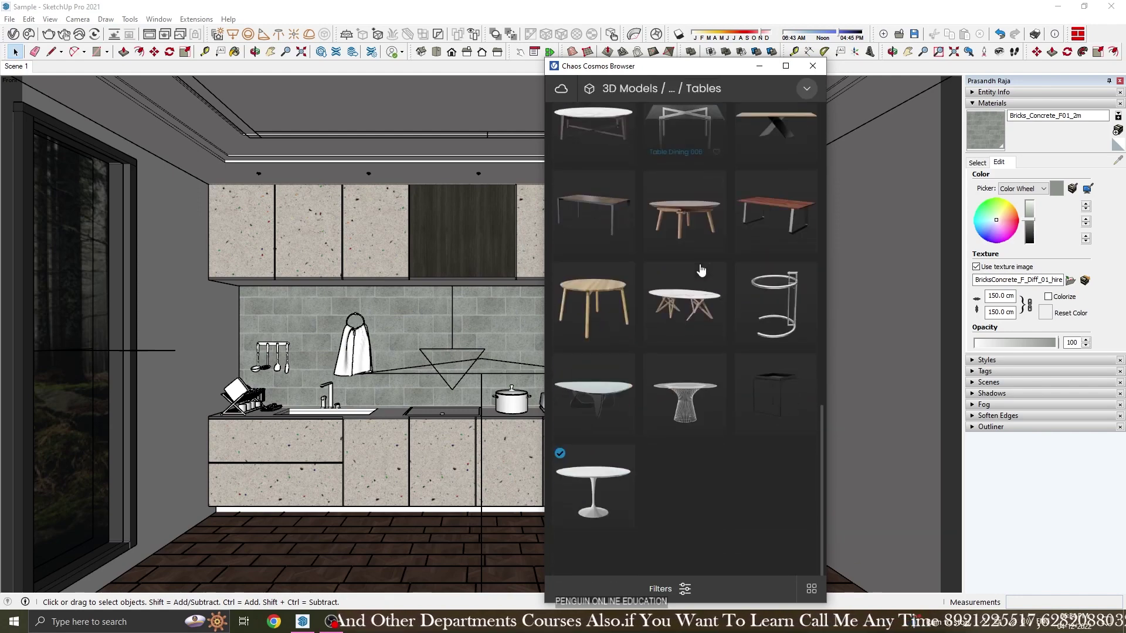
scroll(700, 267, up, 5)
click(715, 194)
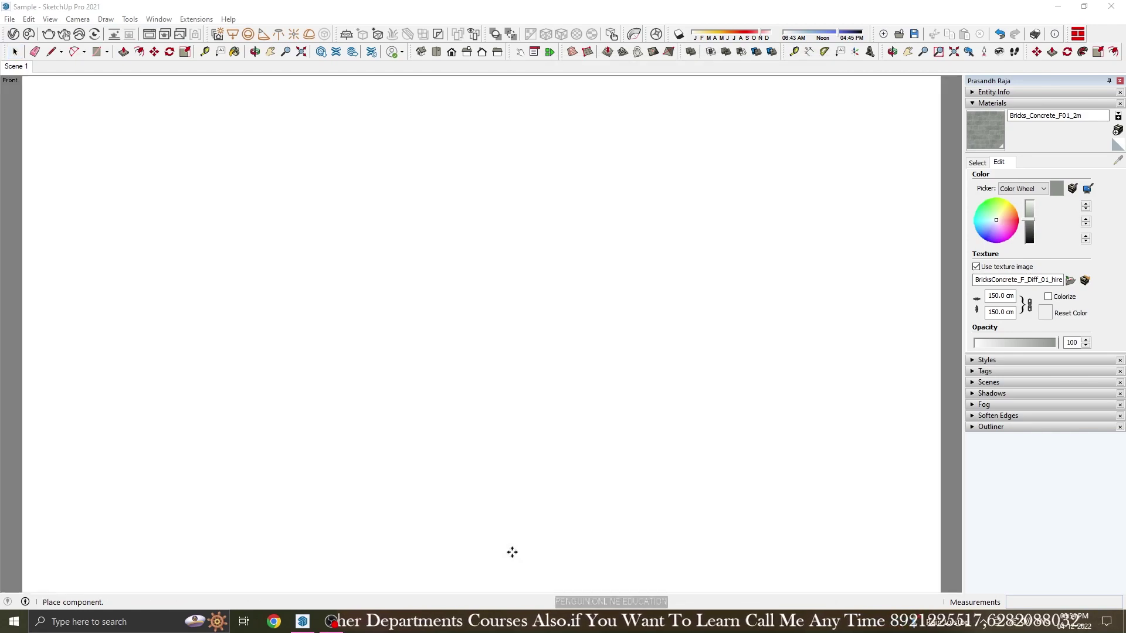
key(space)
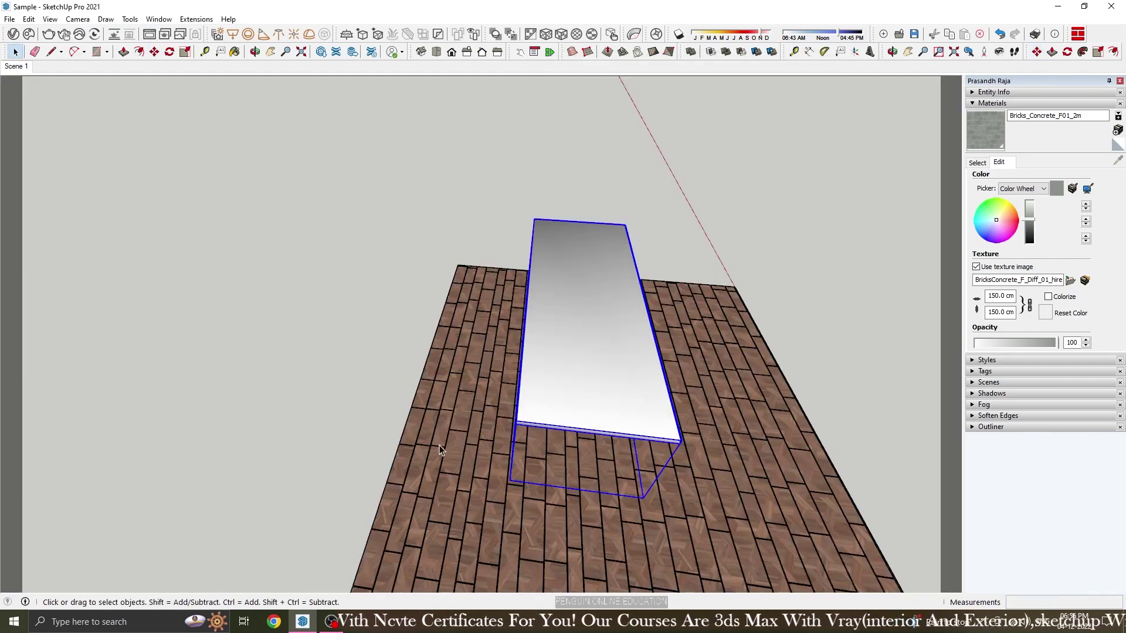
scroll(347, 485, down, 5)
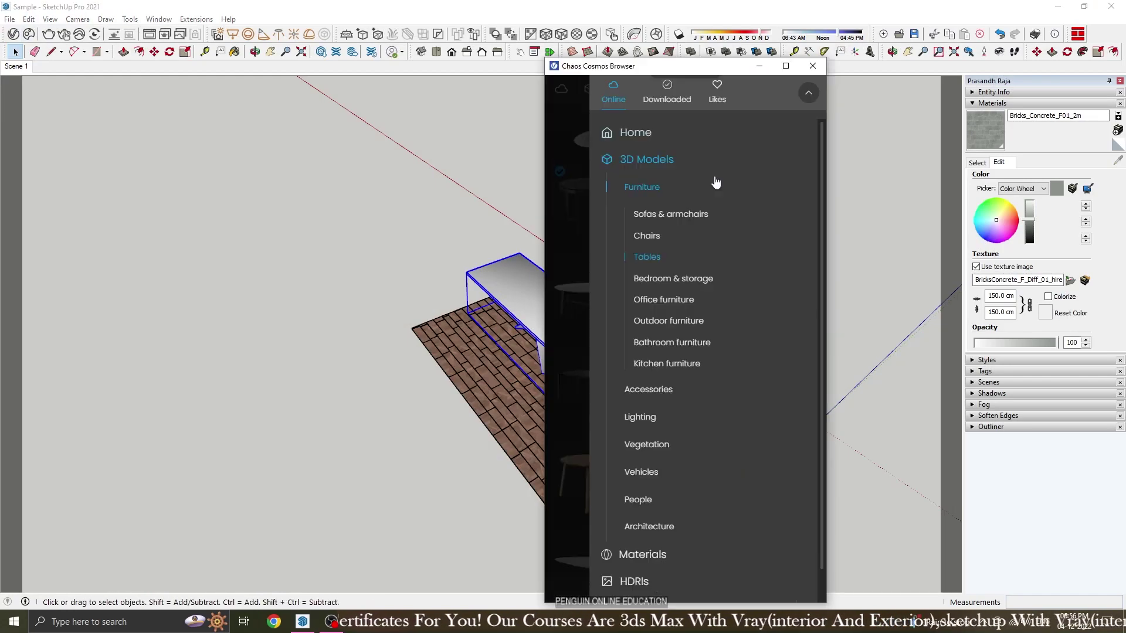
Import a Cosmos chair from Chairs and place it beside the table.
click(651, 235)
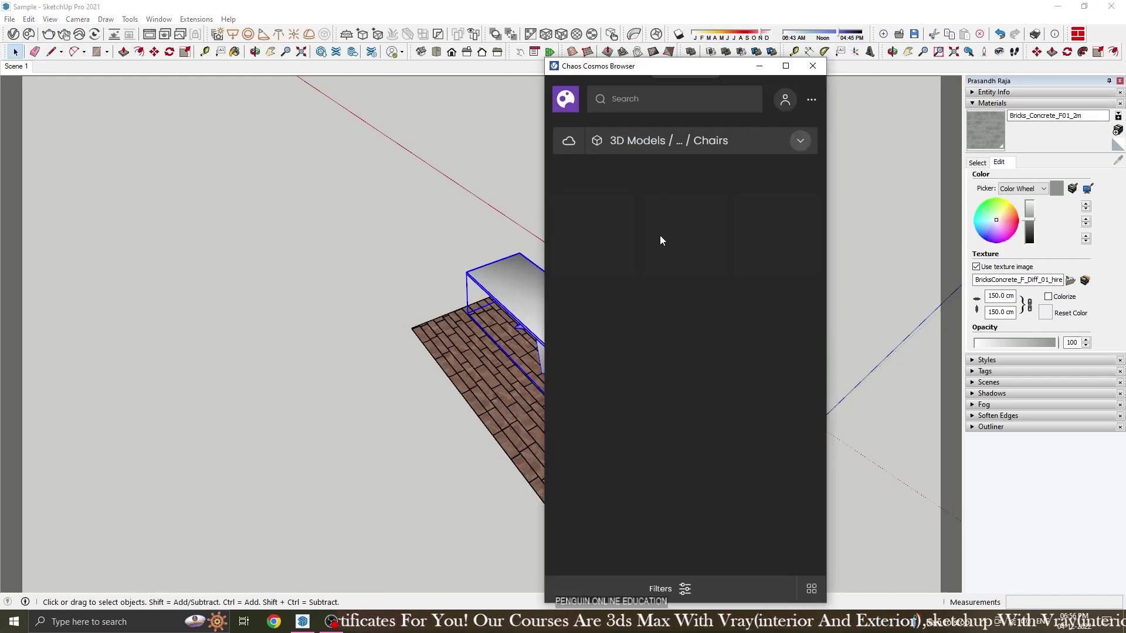
click(807, 205)
mouse_move(516, 470)
middle_down()
mouse_move(697, 523)
mouse_move(576, 337)
middle_up()
scroll(503, 289, up, 3)
click(488, 324)
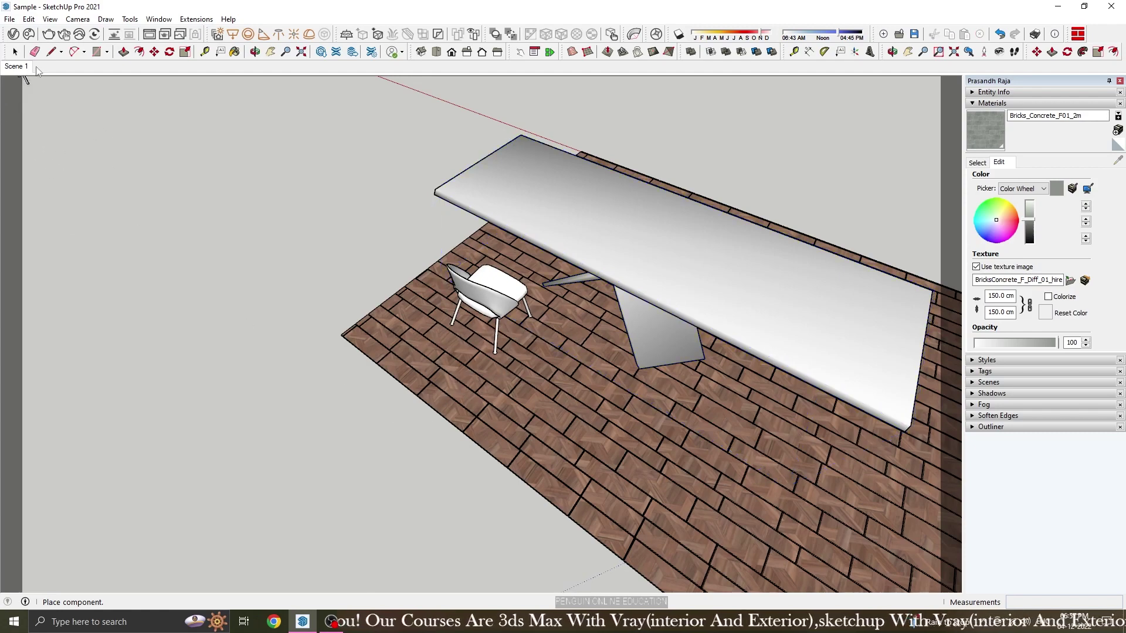
middle_drag(176, 246, 167, 127)
Scale the chair up by 1.32.
key(q)
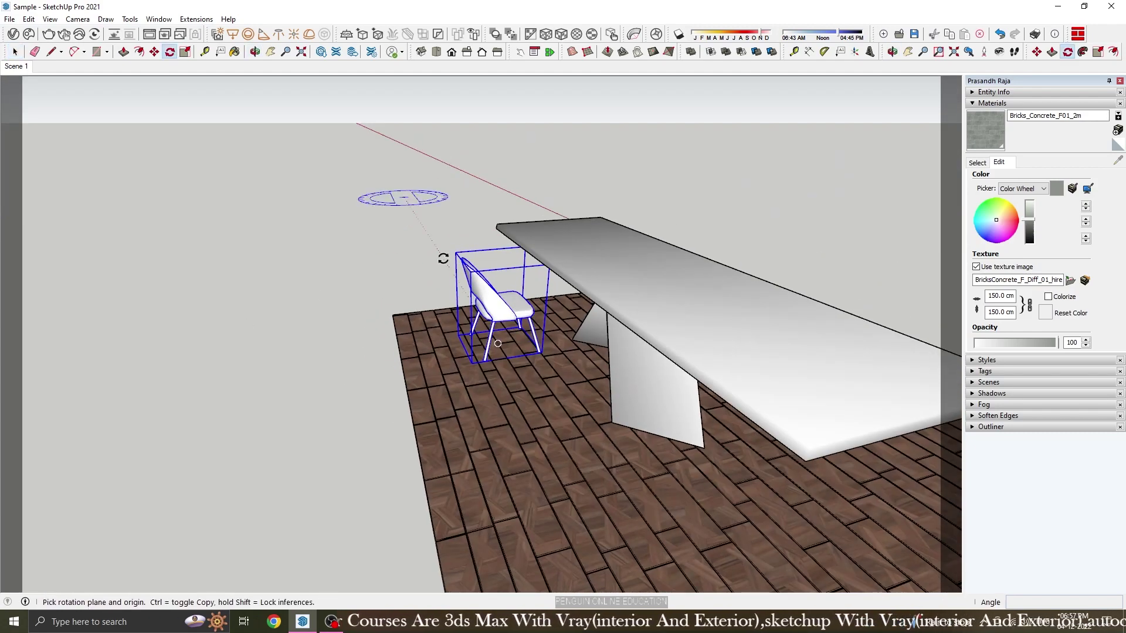
click(186, 51)
drag(466, 261, 445, 247)
mouse_move(445, 247)
middle_down()
mouse_move(236, 389)
mouse_move(529, 357)
middle_up()
Position the chair beside the table and Ctrl-copy it along the table side.
key(m)
click(236, 390)
click(281, 375)
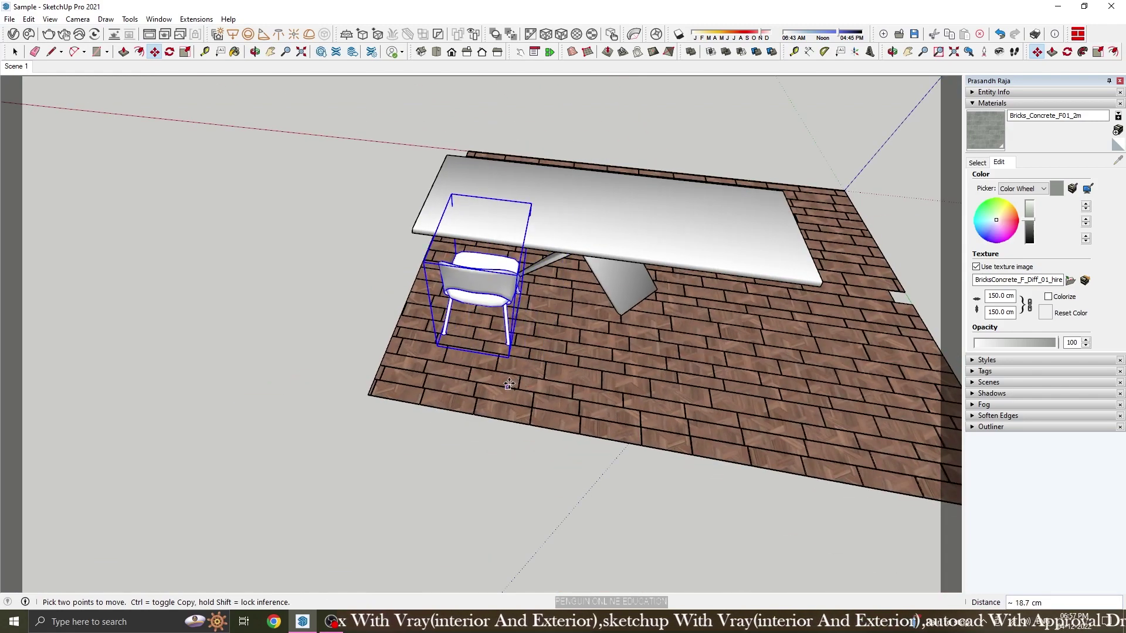
key(ctrl)
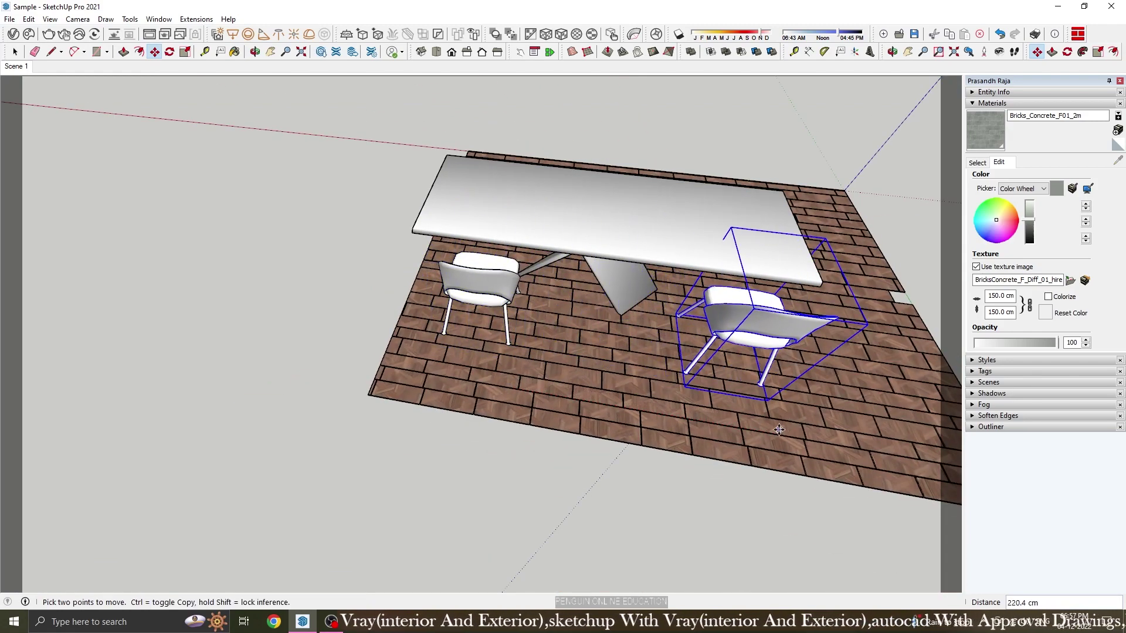
click(778, 430)
middle_drag(779, 429, 100, 270)
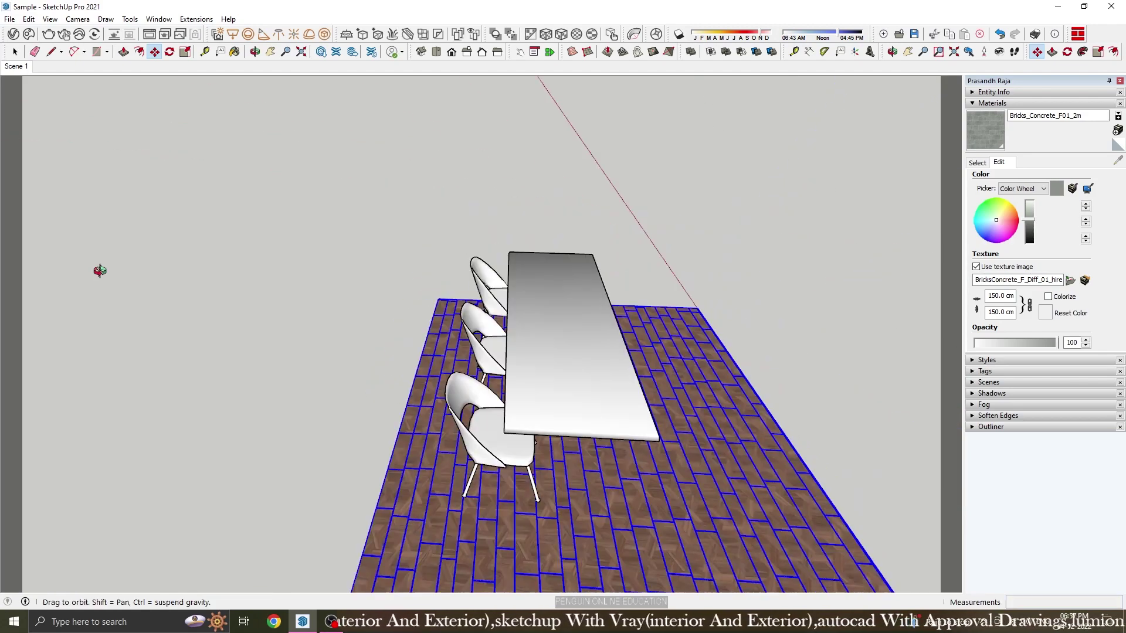
key(space)
Copy the three chairs to the other side of the table.
click(444, 399)
ctrl+click(476, 328)
ctrl+click(493, 292)
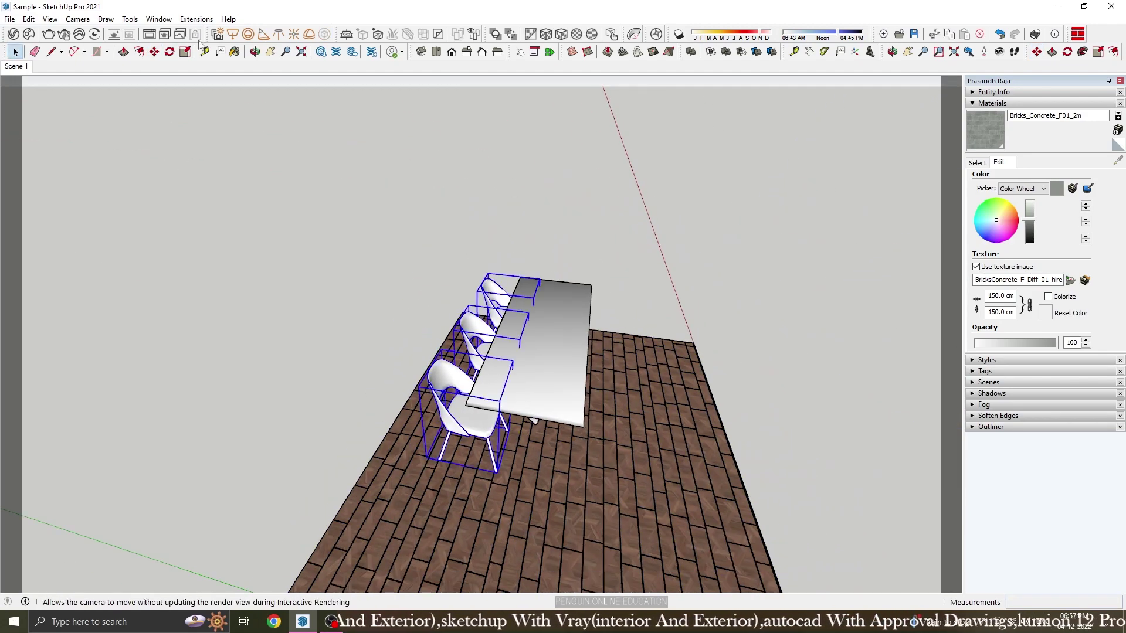
key(m)
click(158, 383)
key(ctrl)
click(252, 402)
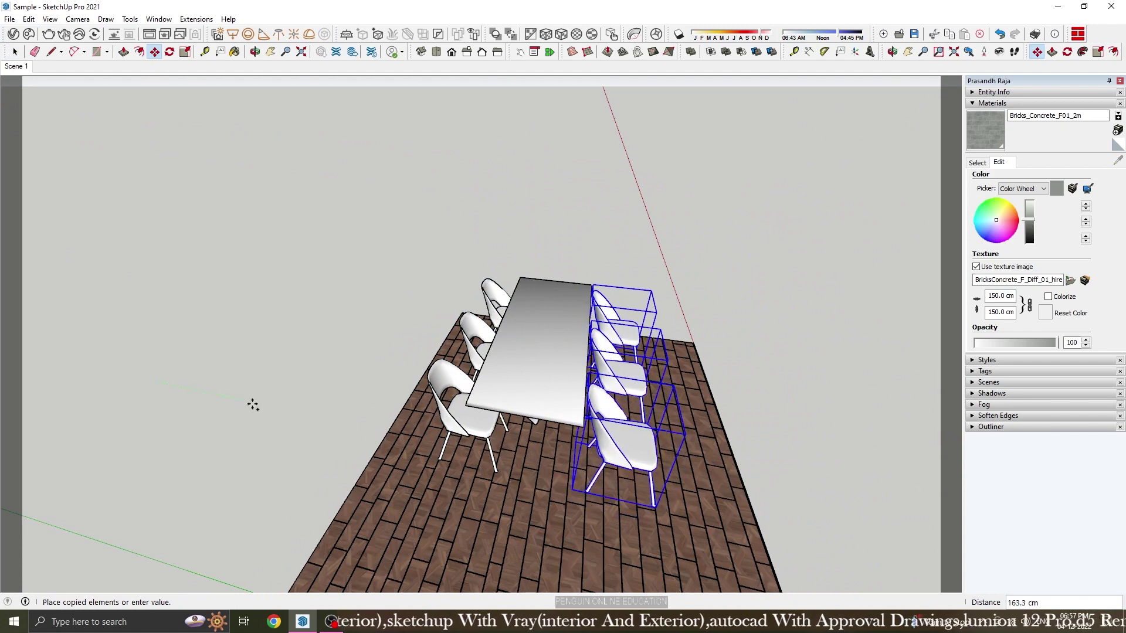
key(space)
Flip the right-side chairs so they face the table.
click(656, 402)
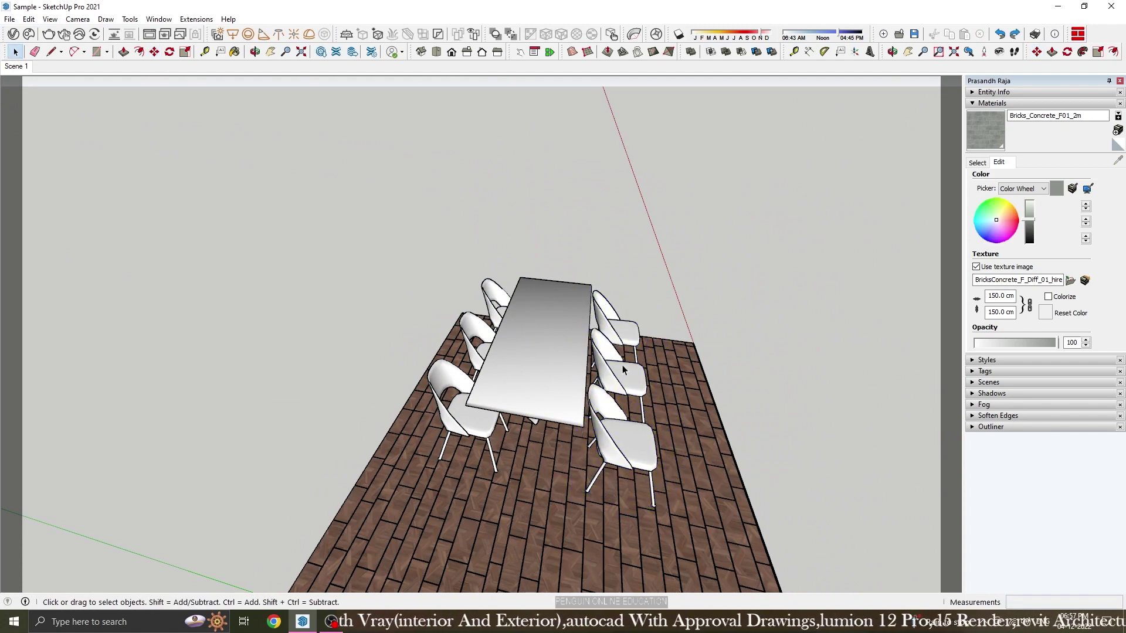
click(625, 364)
right_click(627, 447)
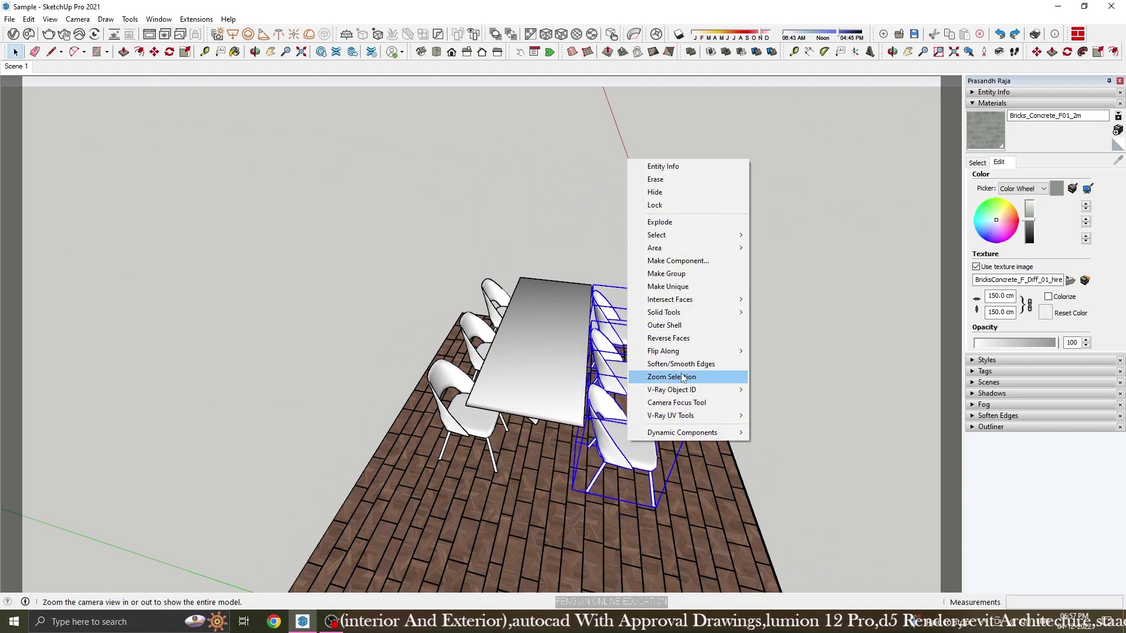
click(786, 362)
Reposition the three right-side chairs along the table and return to Scene 1.
middle_drag(622, 426, 446, 469)
click(428, 516)
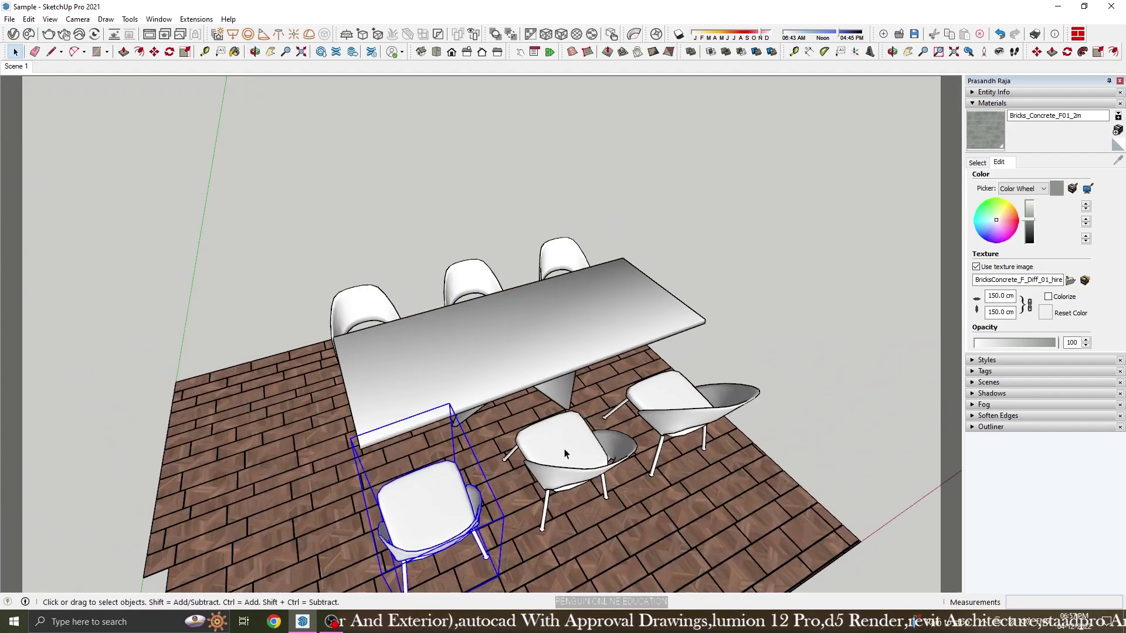
shift+click(553, 465)
shift+click(684, 402)
middle_drag(683, 402, 700, 399)
key(m)
scroll(693, 387, up, 2)
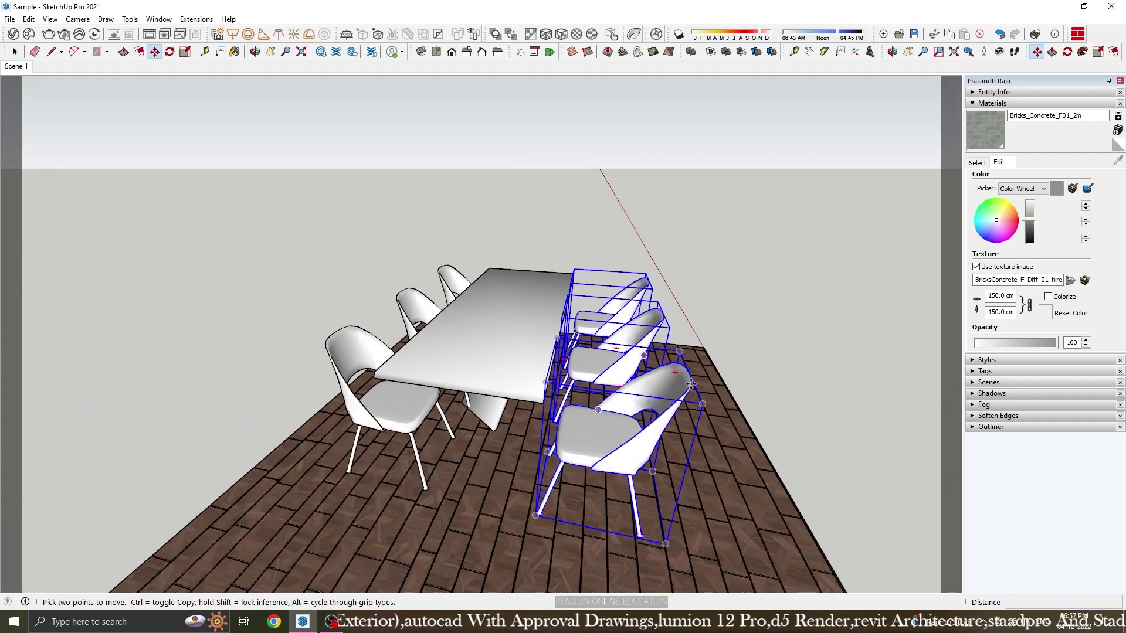
click(532, 525)
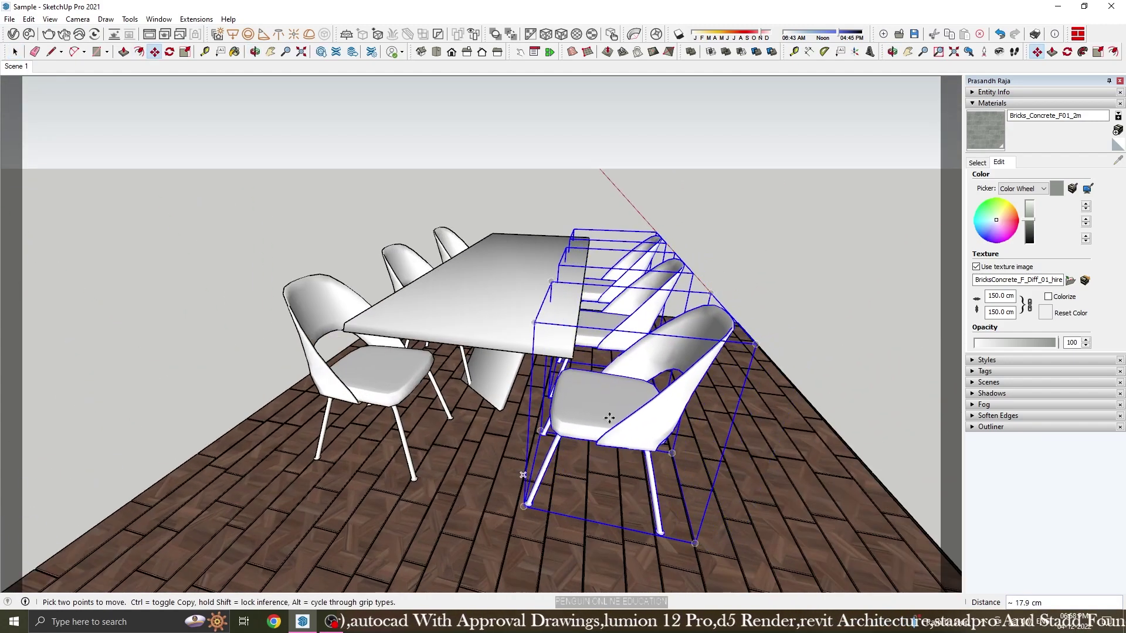
middle_drag(609, 410, 253, 526)
click(15, 51)
click(17, 66)
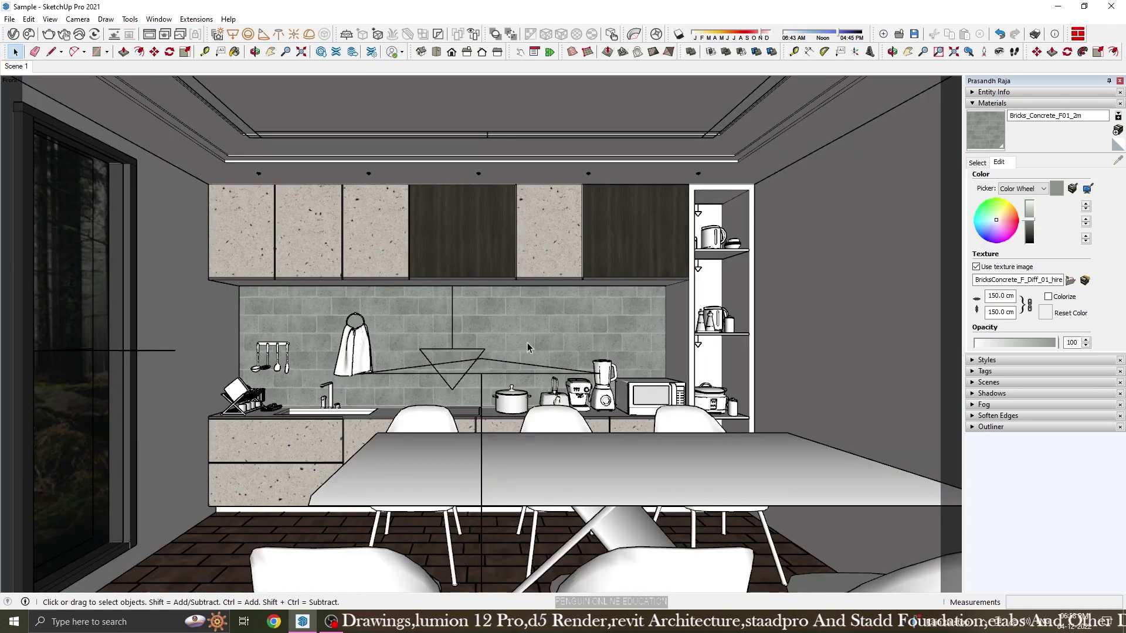
Place a lemon bowl from Cosmos Tableware & food on the dining table.
click(598, 477)
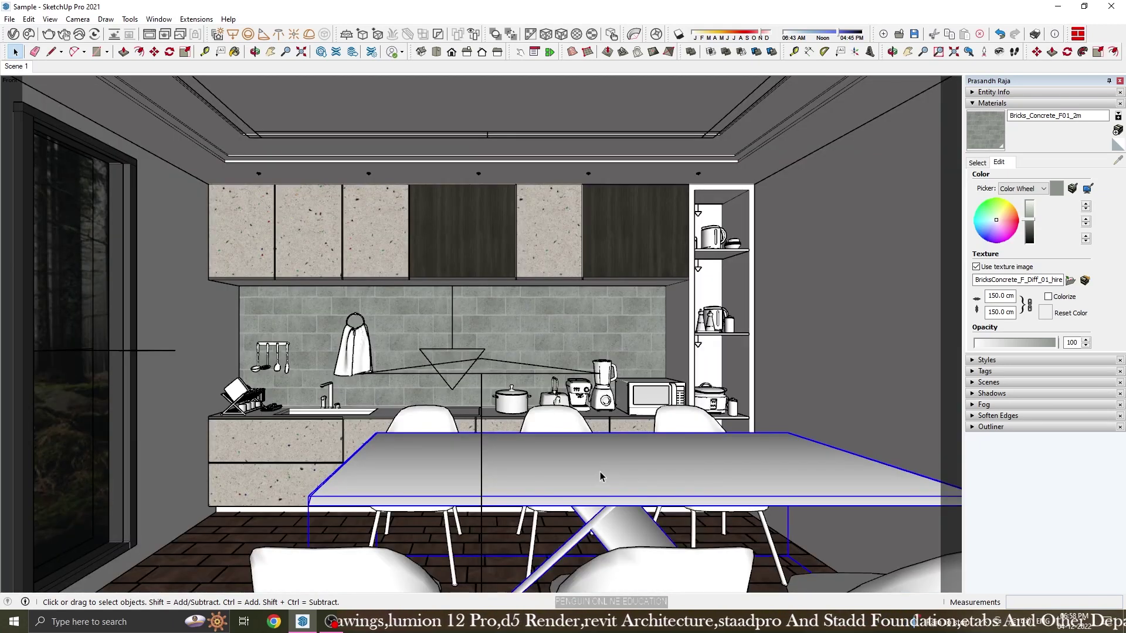
click(796, 145)
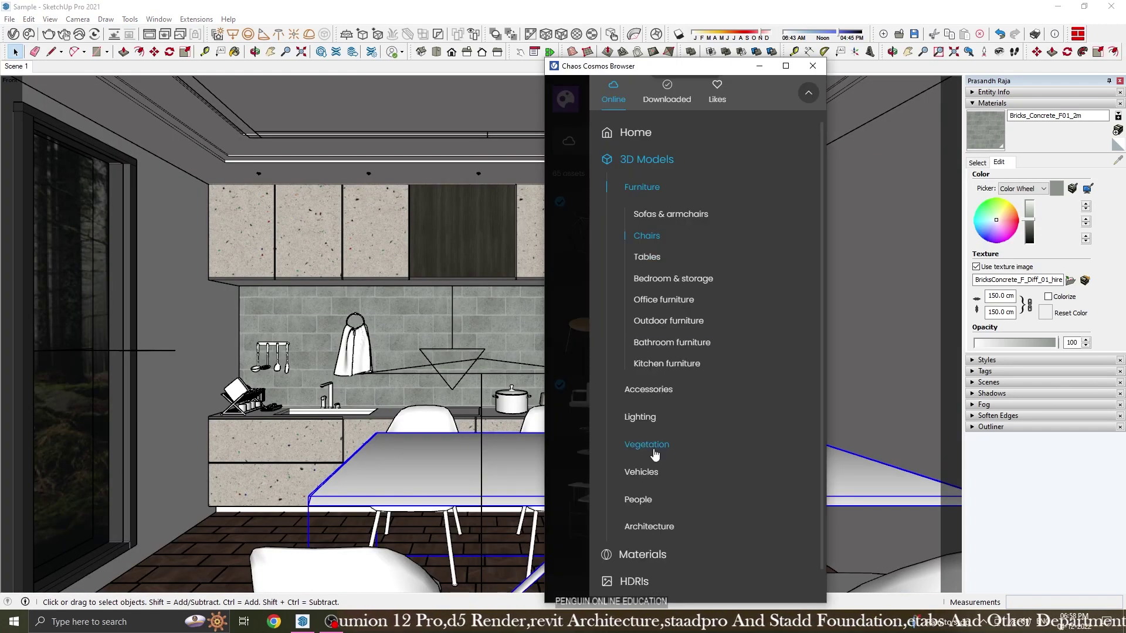
click(647, 390)
click(663, 287)
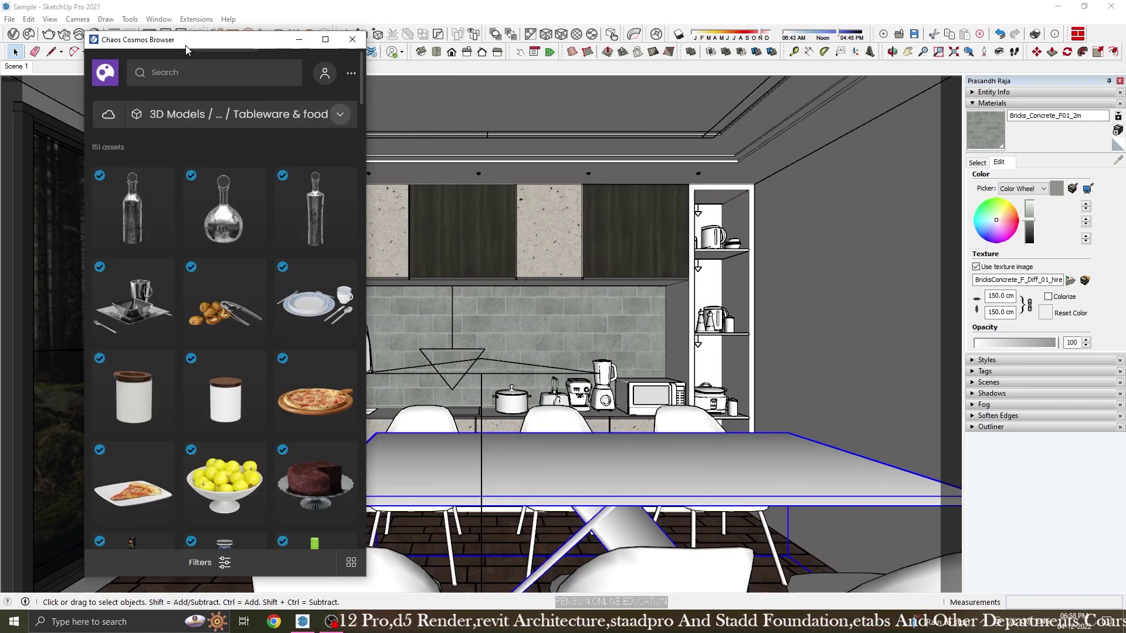
click(254, 454)
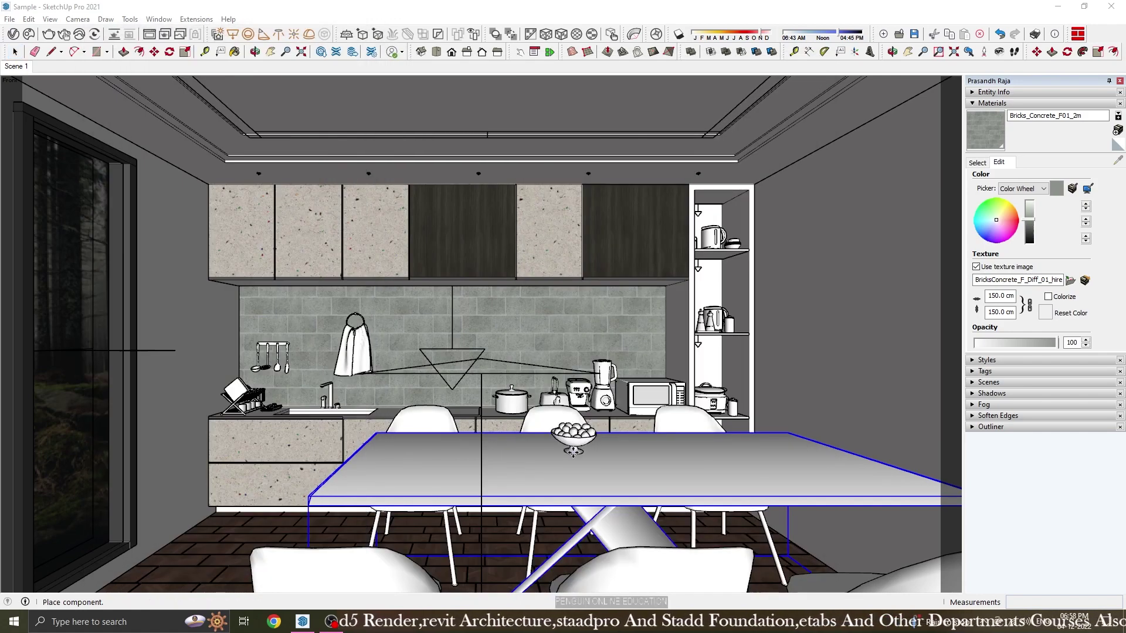
click(579, 451)
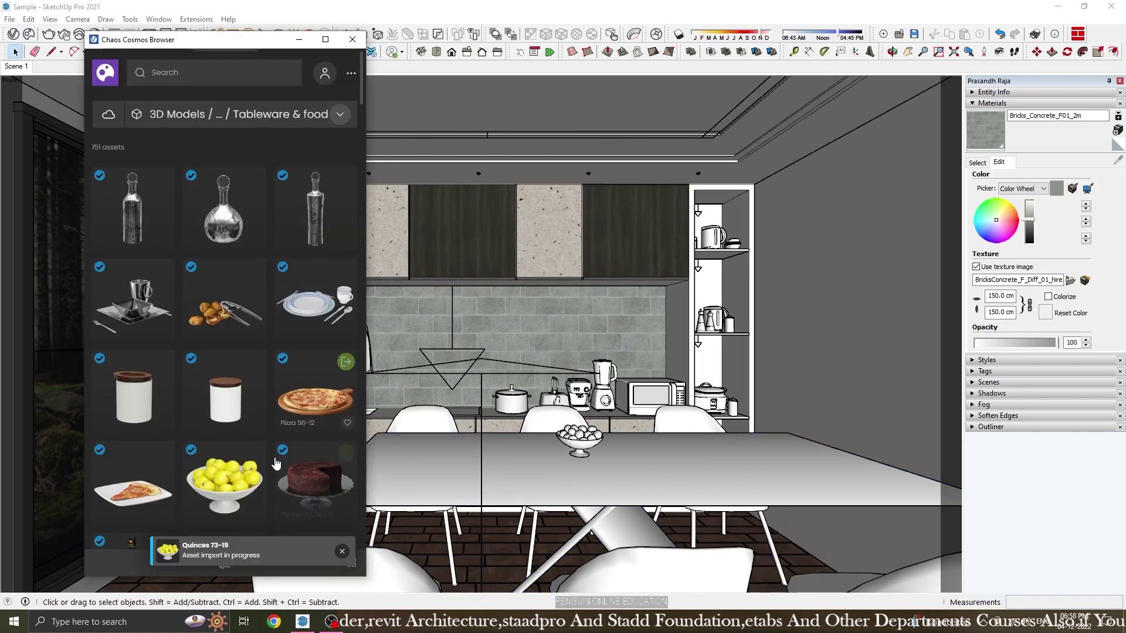
Add a bottle and Fruits Bowl 08 to the dining table.
click(224, 208)
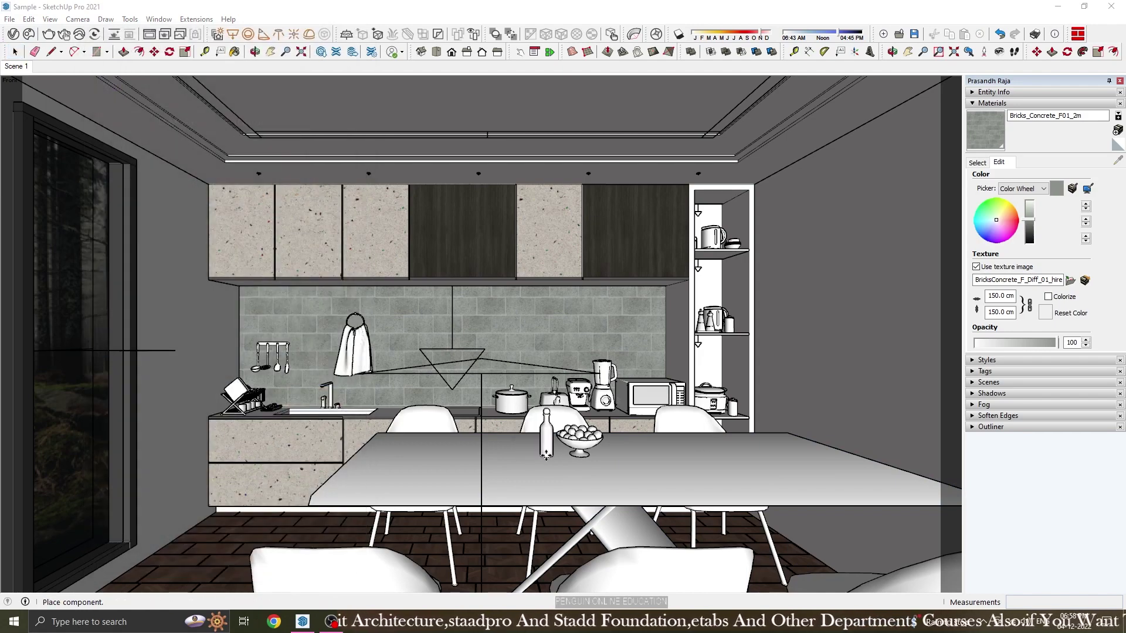
scroll(348, 327, down, 4)
scroll(347, 327, down, 3)
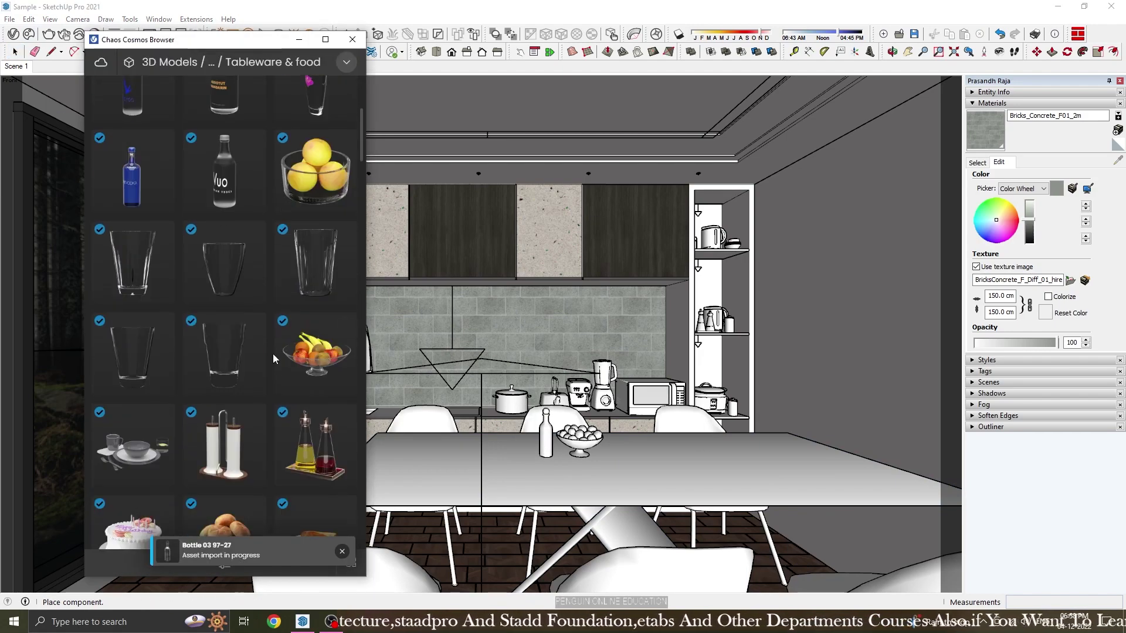
click(348, 328)
click(639, 454)
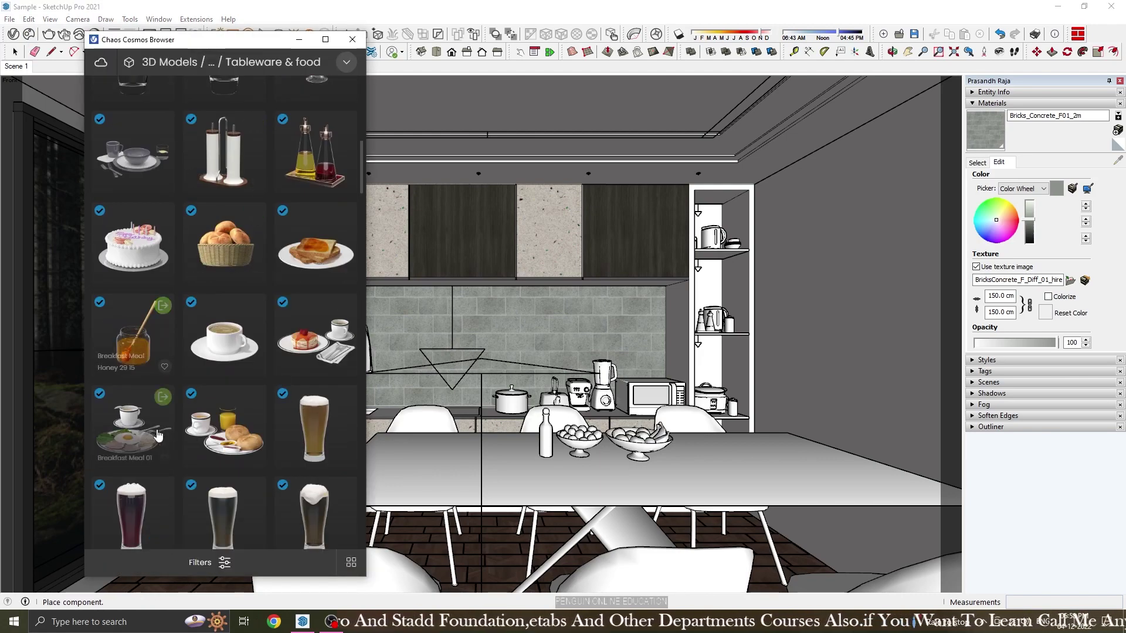
Place Breakfast Meal 01 at the table's left end, middle and right end.
scroll(163, 229, down, 3)
click(163, 226)
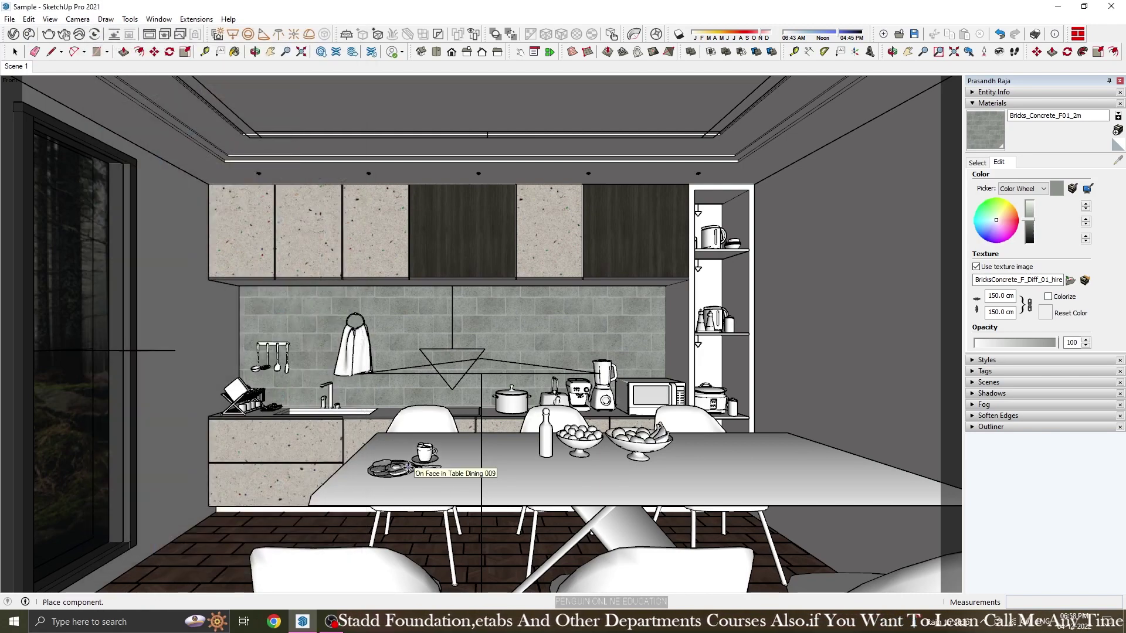
click(426, 473)
click(613, 471)
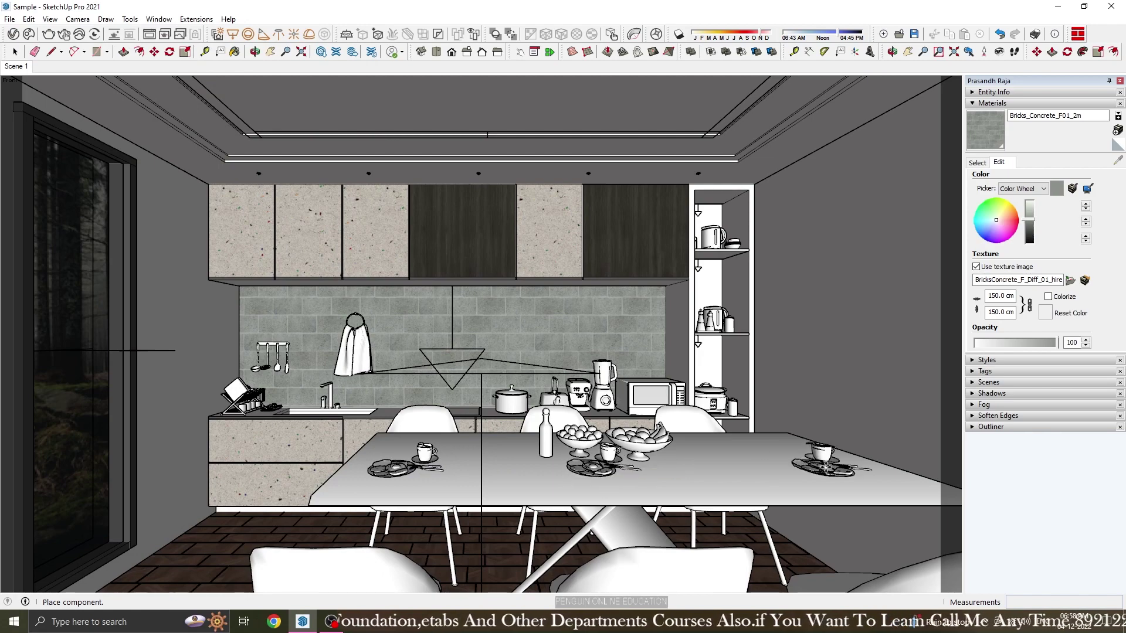
click(818, 466)
middle_drag(704, 431, 698, 434)
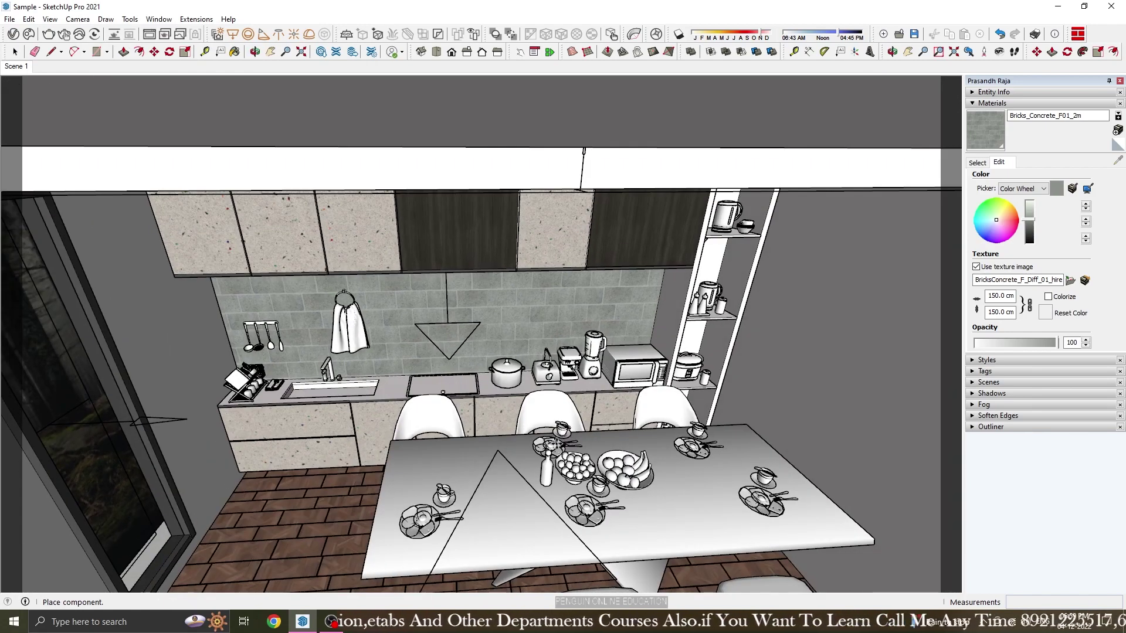
Place the last two Breakfast Meal copies and nudge one along the table with Move (M).
click(553, 445)
click(425, 456)
key(space)
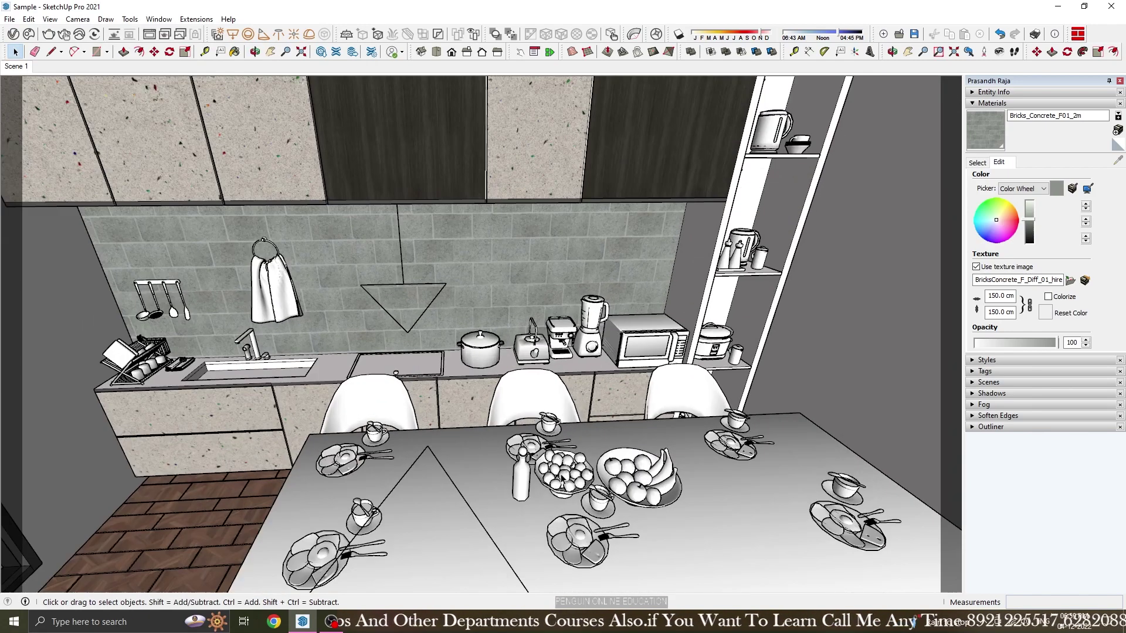
middle_drag(528, 381, 563, 352)
scroll(563, 352, up, 5)
key(m)
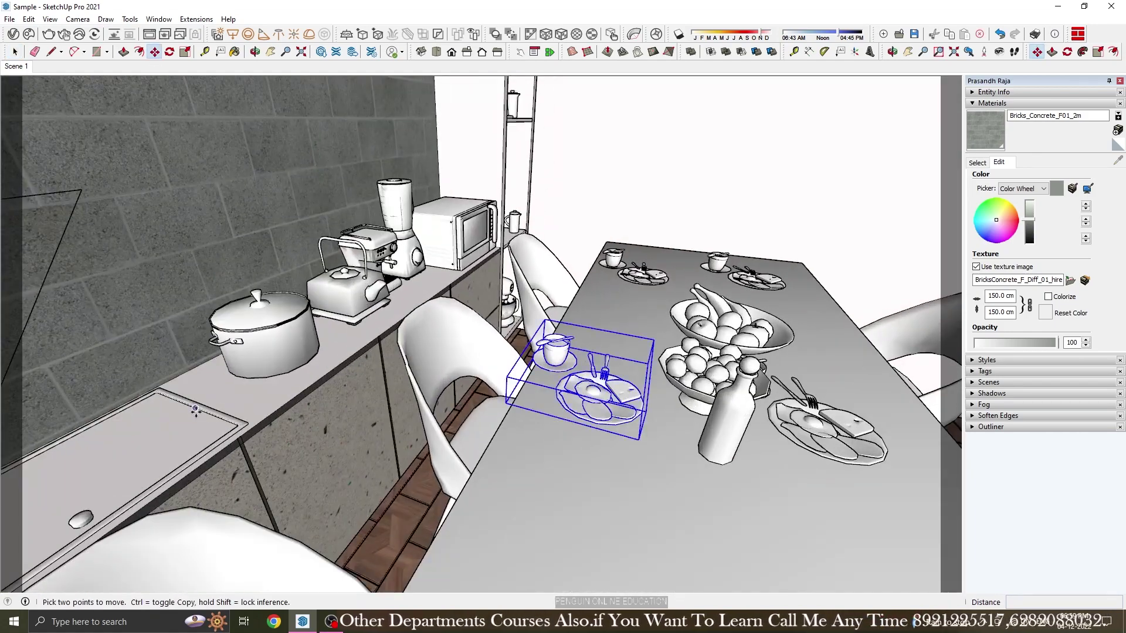
click(208, 383)
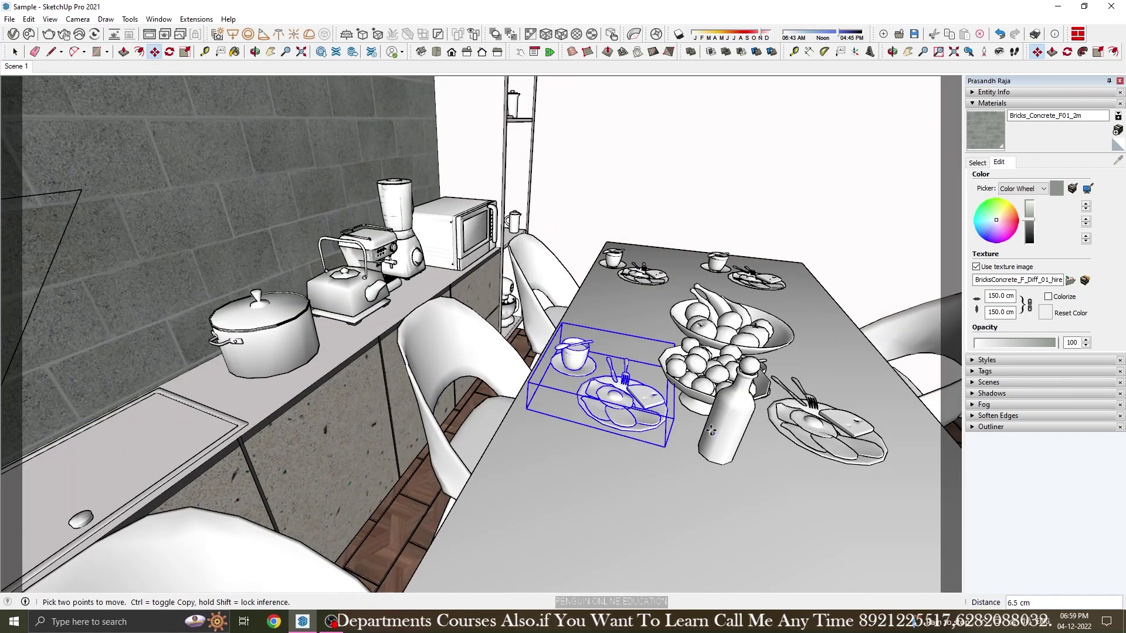
middle_drag(711, 432, 645, 411)
Import two Cosmos Tableware Sets and a bowl of Persimmons onto the dining table.
key(space)
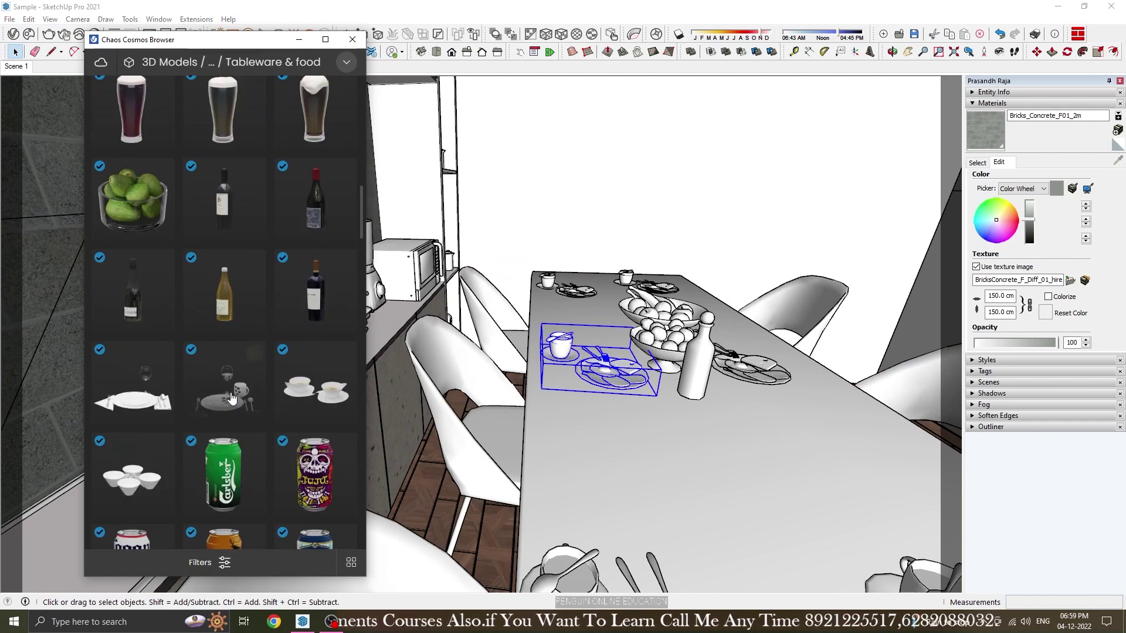
click(253, 354)
click(633, 463)
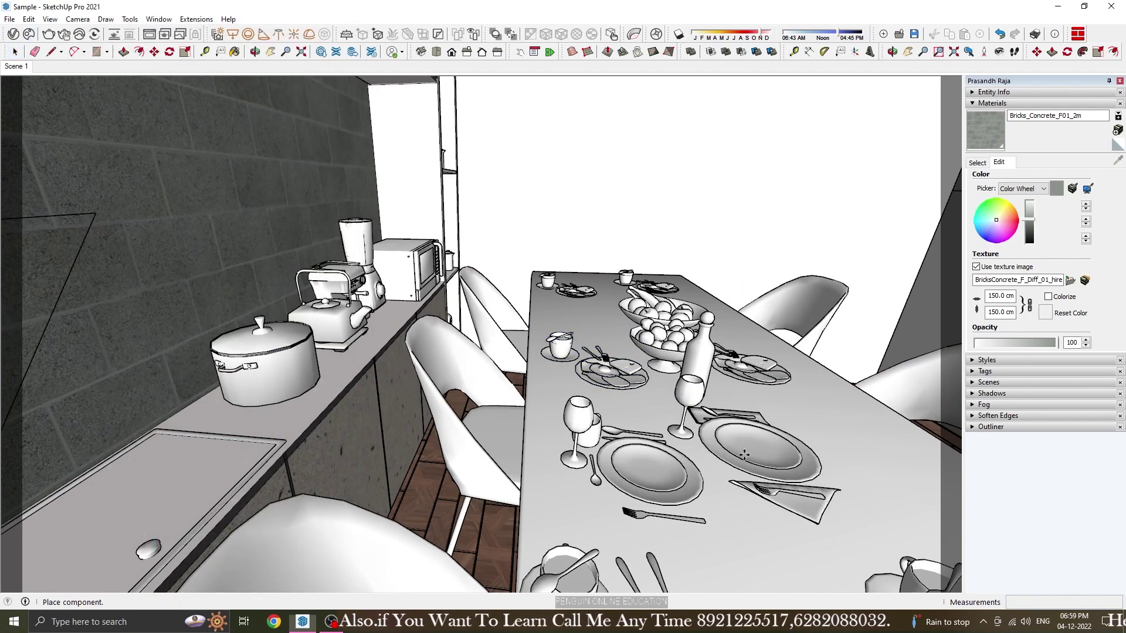
click(756, 455)
scroll(223, 352, down, 3)
click(125, 417)
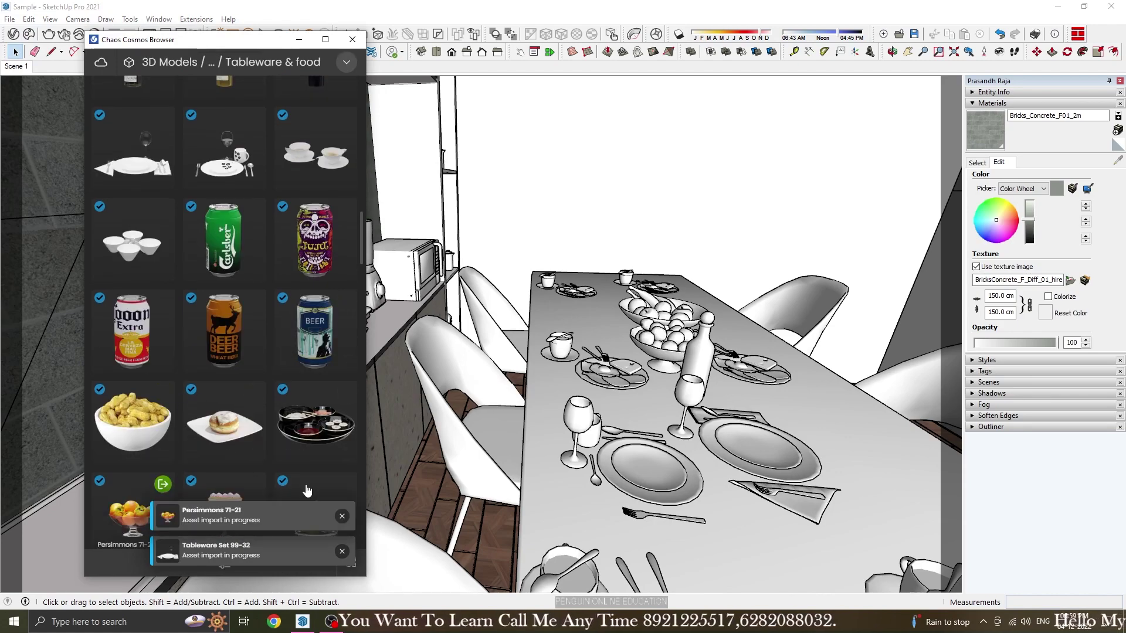
click(736, 309)
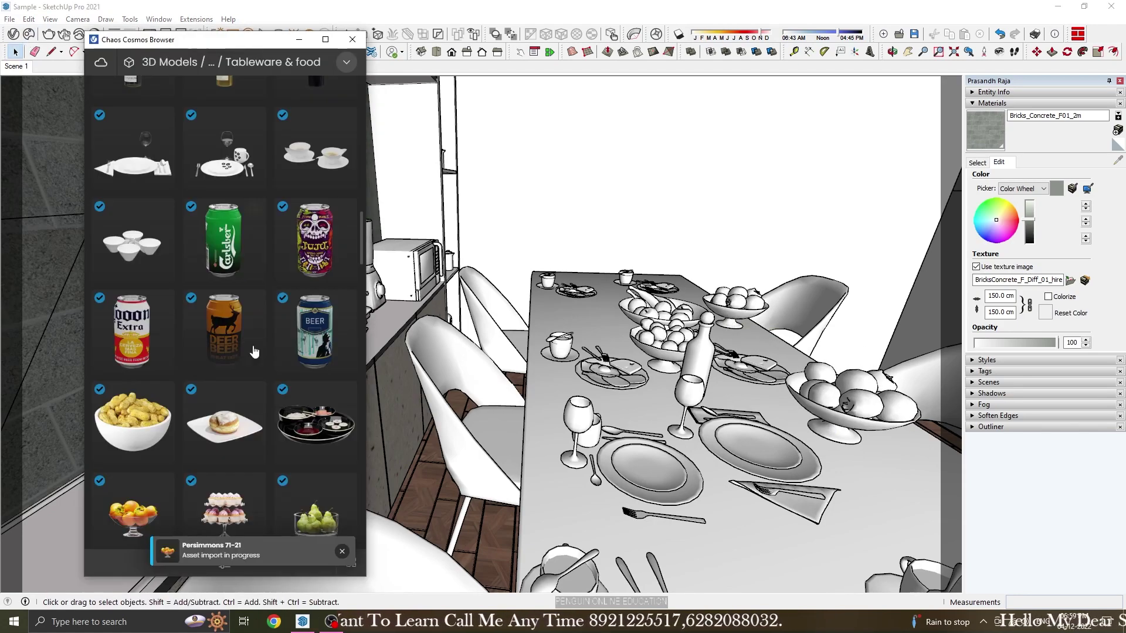
Import sushi trays onto the table and show the kitchen in Front view.
click(330, 178)
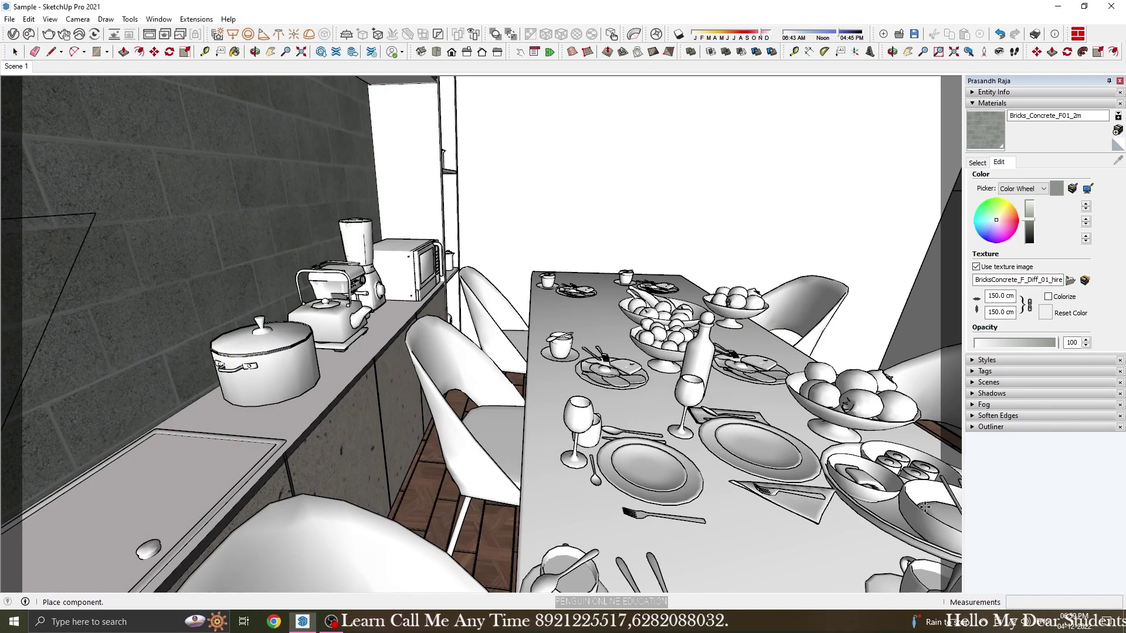
scroll(721, 499, down, 1)
scroll(751, 469, down, 4)
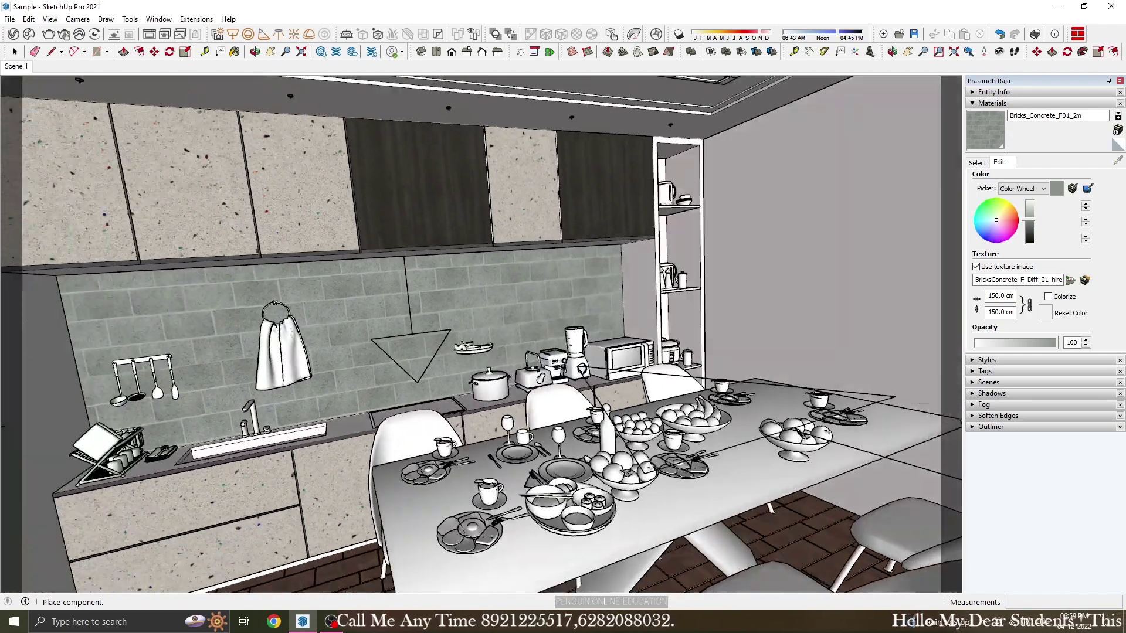
scroll(780, 434, down, 2)
key(f)
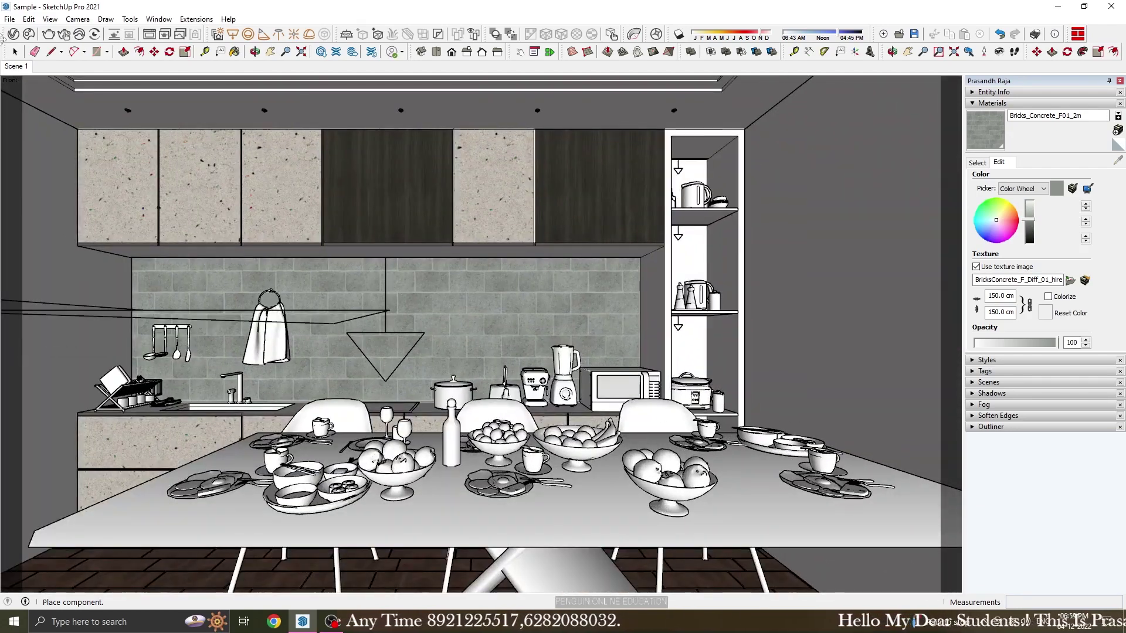
scroll(322, 235, up, 3)
scroll(552, 409, down, 2)
scroll(552, 409, down, 1)
key(Escape)
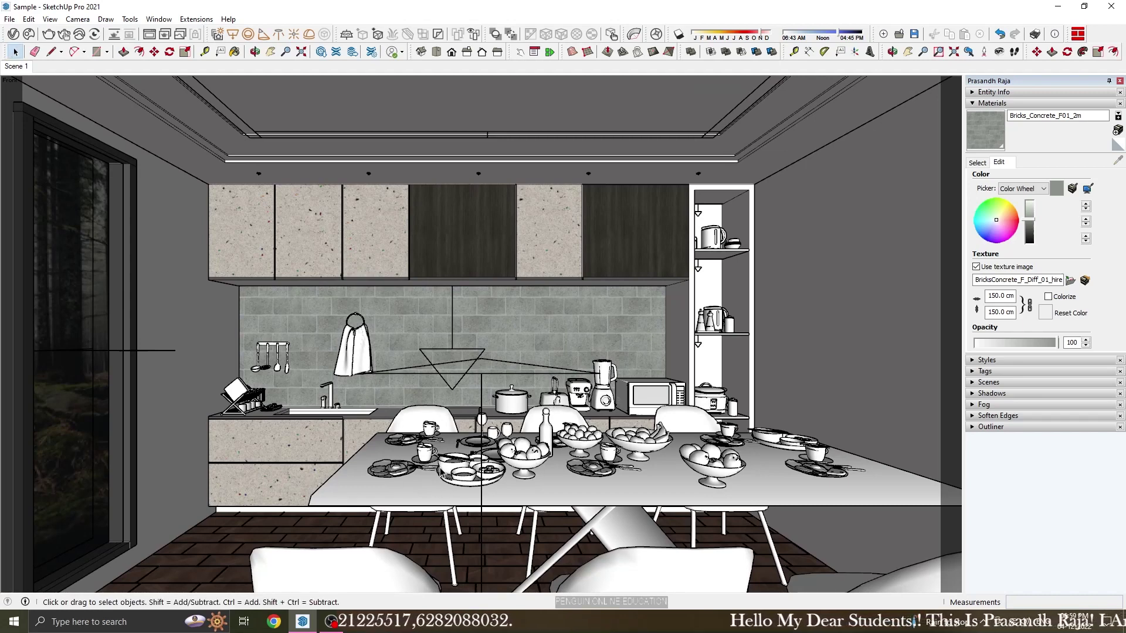
Import the Limbus Cluster pendant from Cosmos Lighting > Pendants and hang it above the table.
click(28, 34)
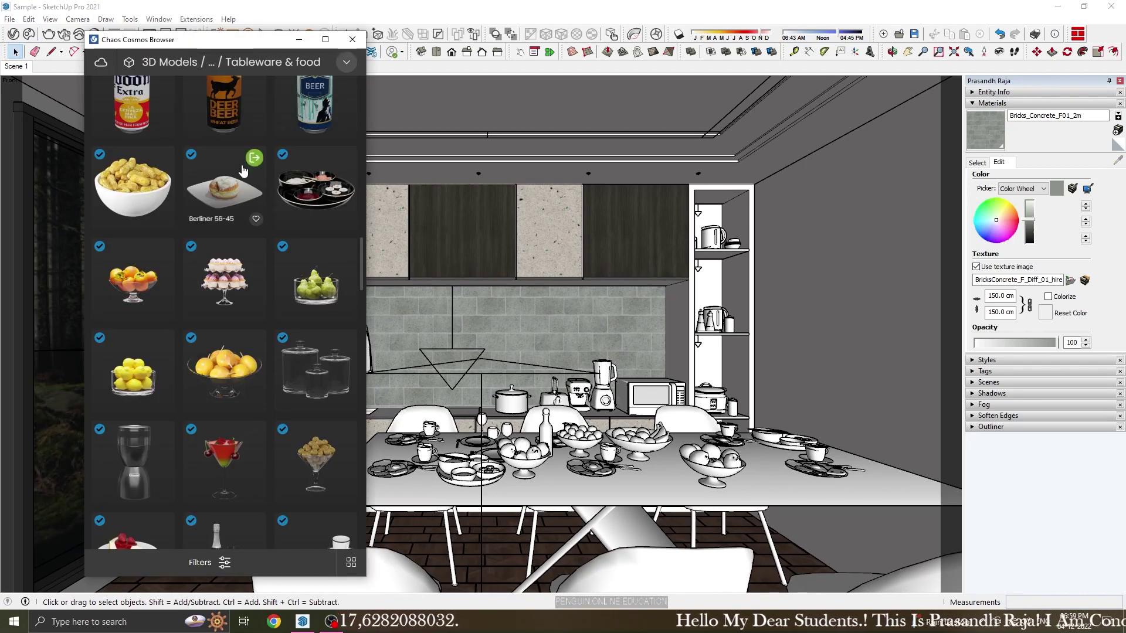
click(320, 59)
click(186, 434)
click(176, 241)
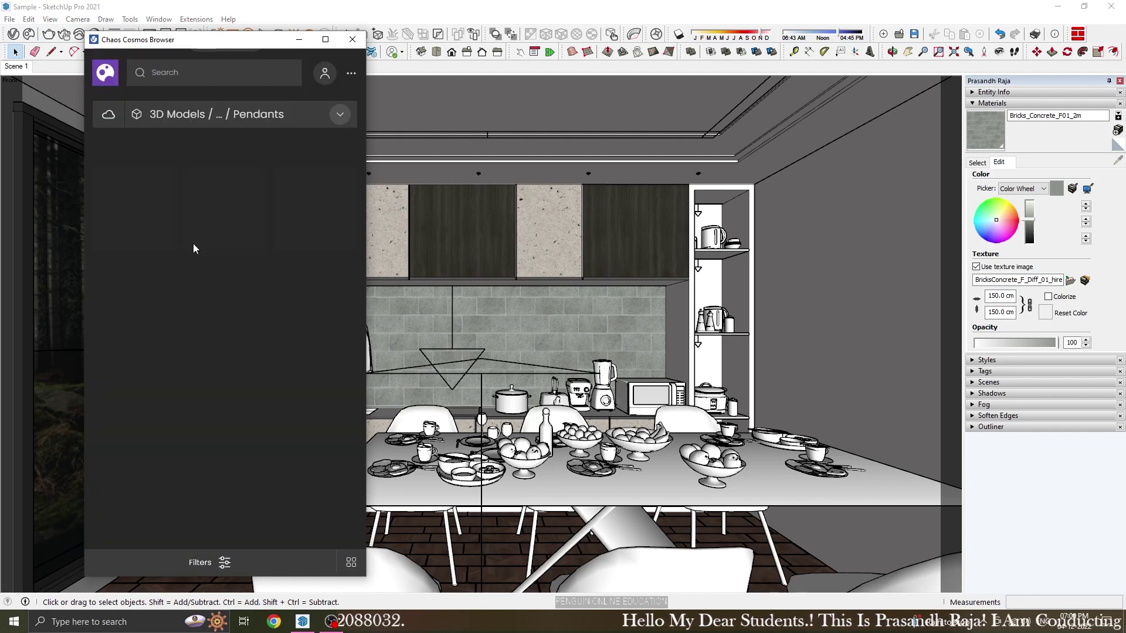
mouse_move(225, 290)
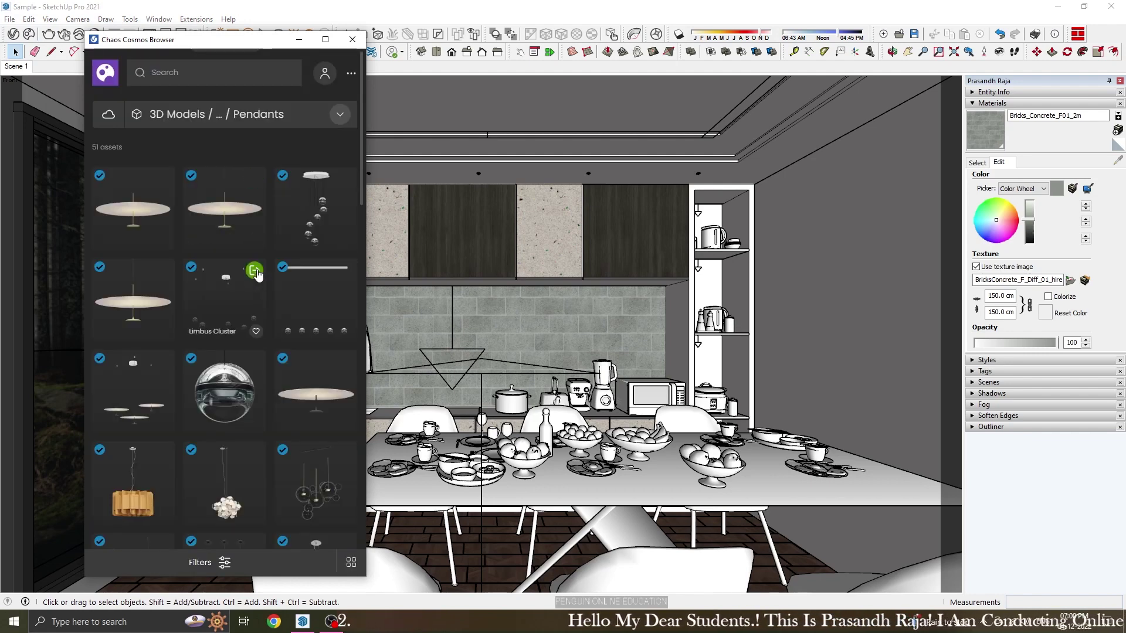
click(346, 179)
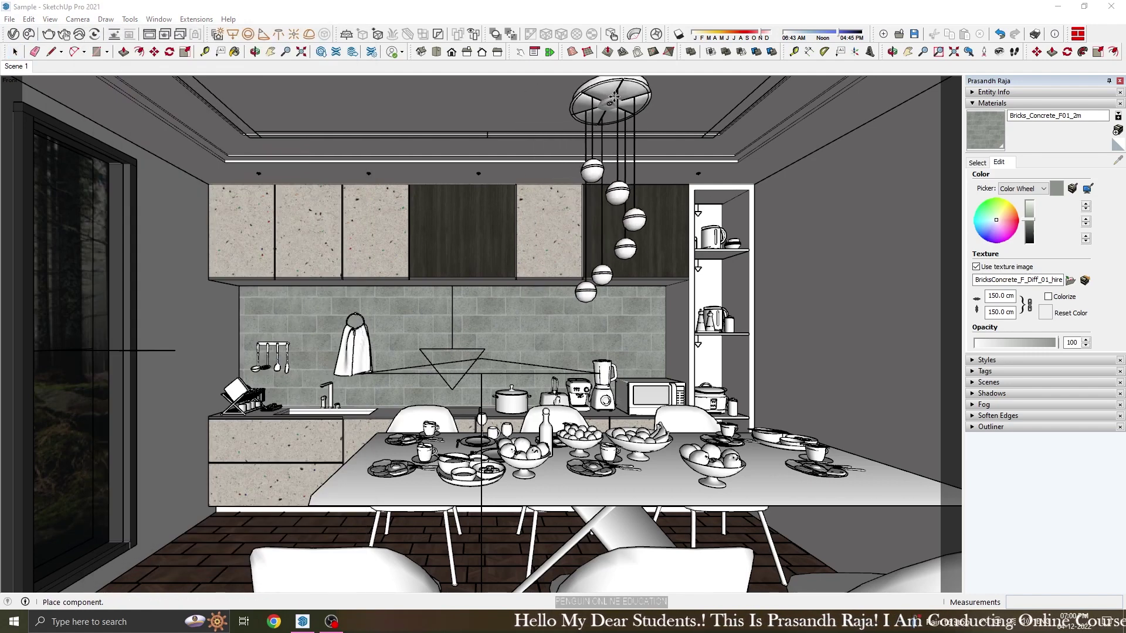
click(613, 97)
Check the chandelier from an angle, then return to the Scene 1 kitchen view.
middle_drag(613, 97, 826, 221)
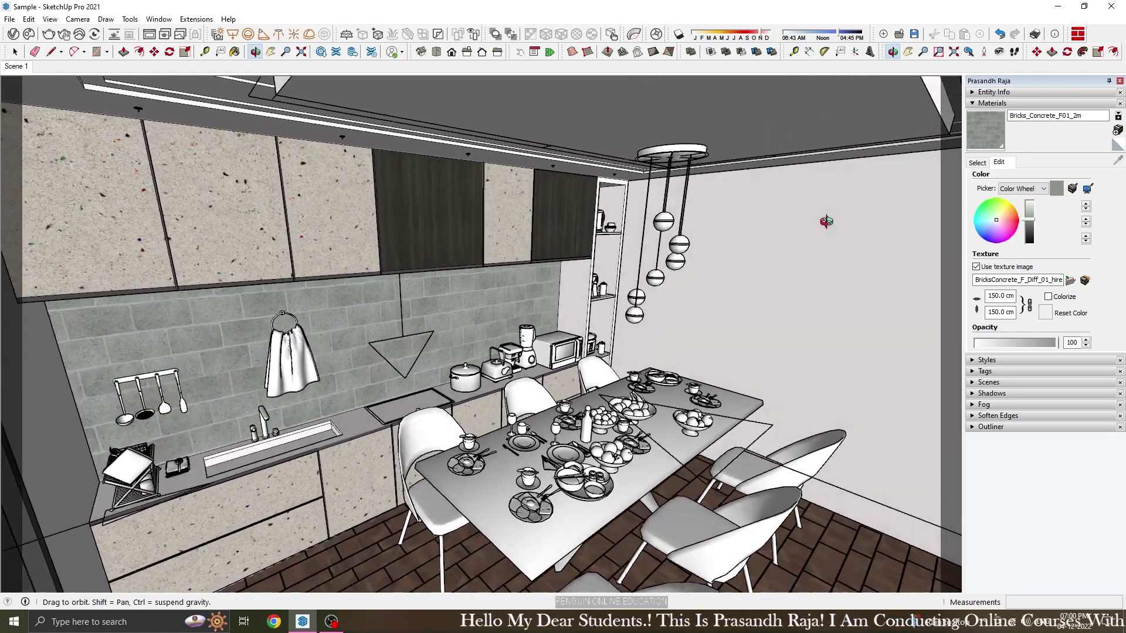
click(16, 66)
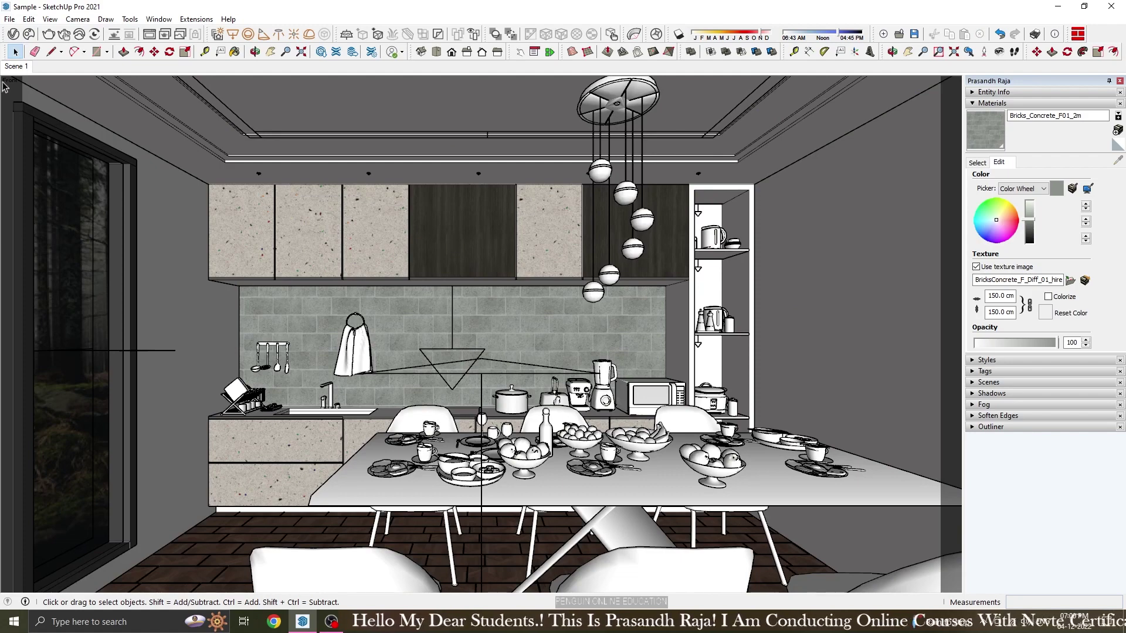
click(10, 18)
Save the model and apply the Concrete_Flooring_I01_2m material to the right wall.
click(23, 75)
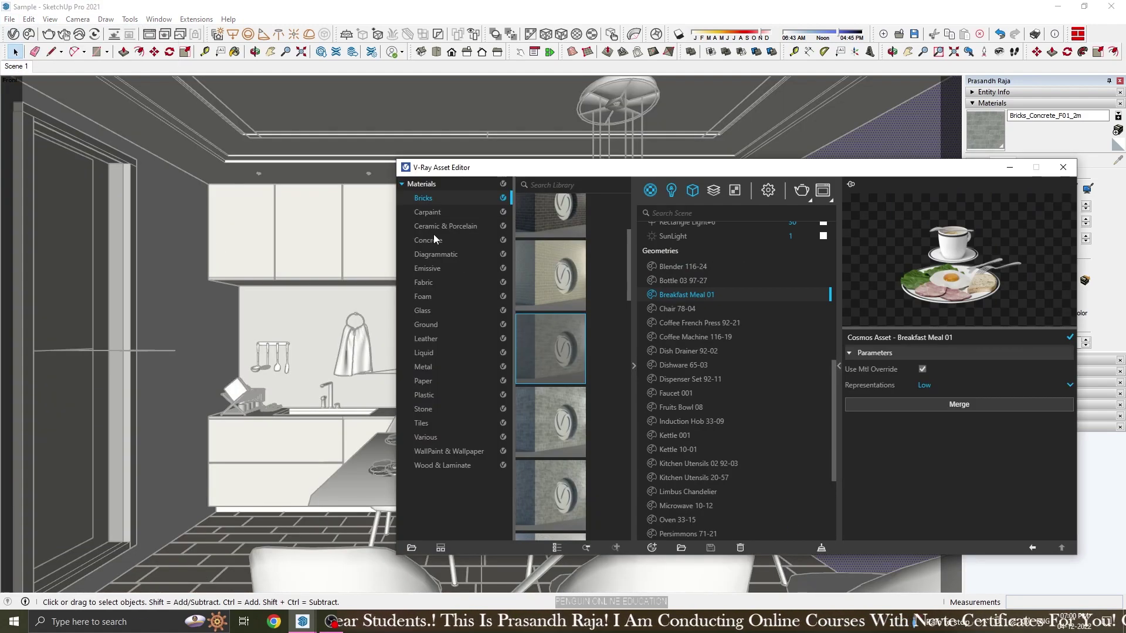
click(433, 239)
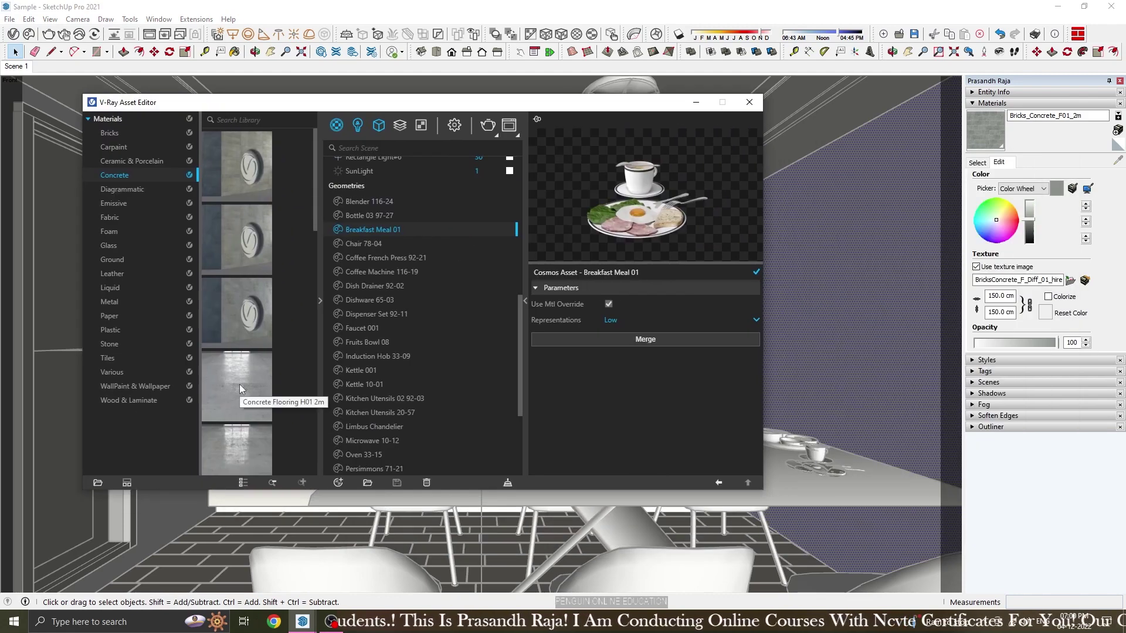
drag(241, 443, 425, 319)
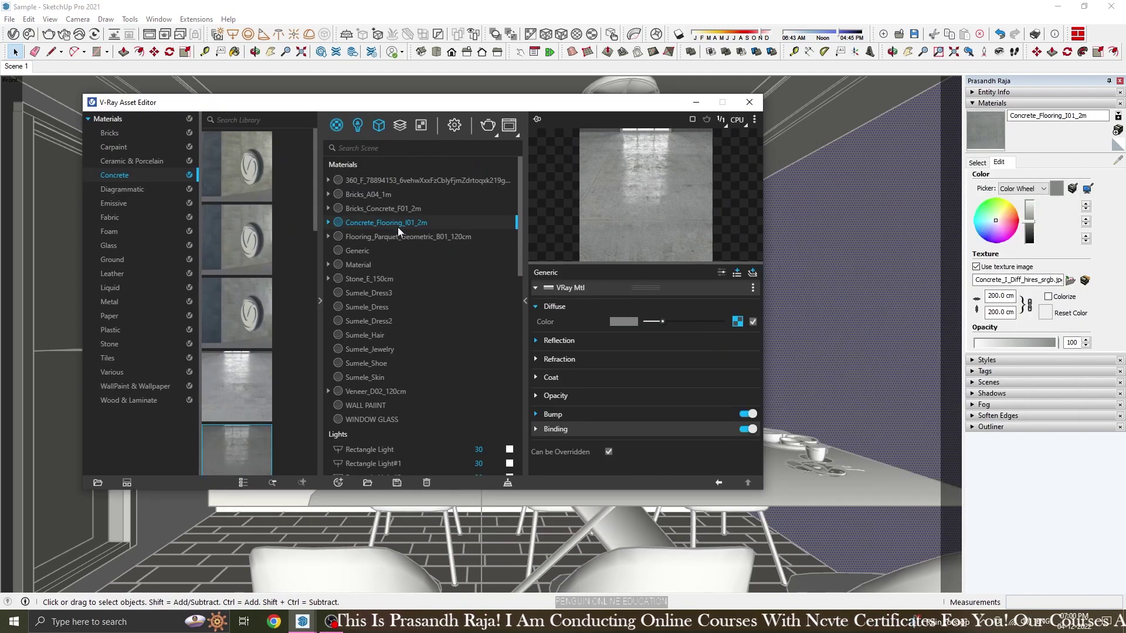
right_click(390, 226)
click(414, 259)
click(750, 102)
Scale the concrete wall texture from 200 cm to 350 cm.
middle_drag(956, 227, 933, 223)
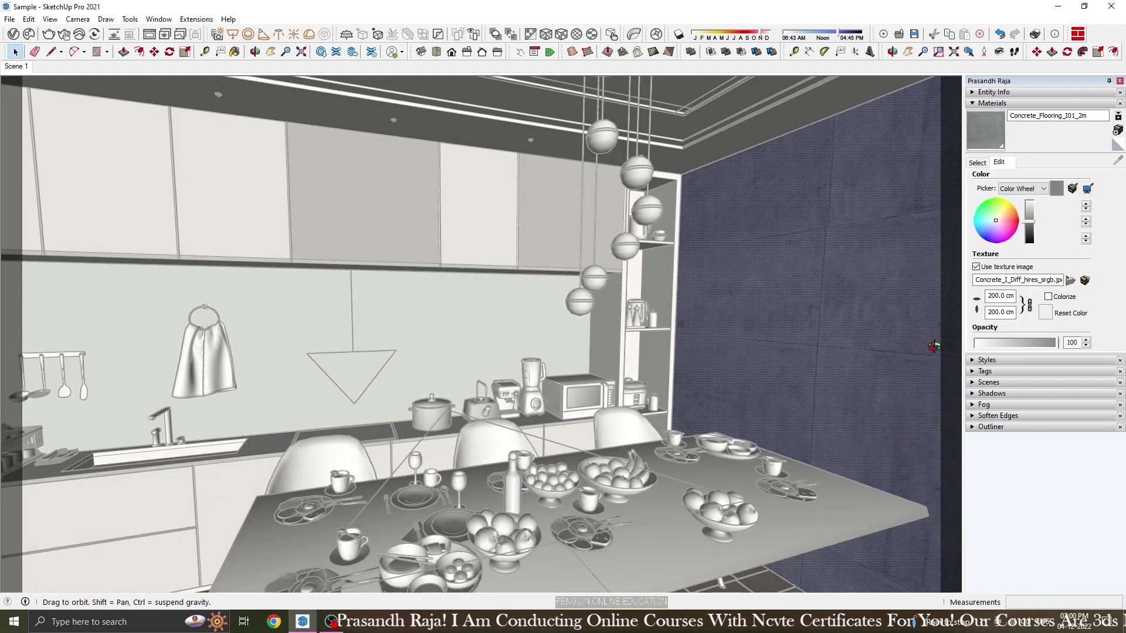
click(1016, 296)
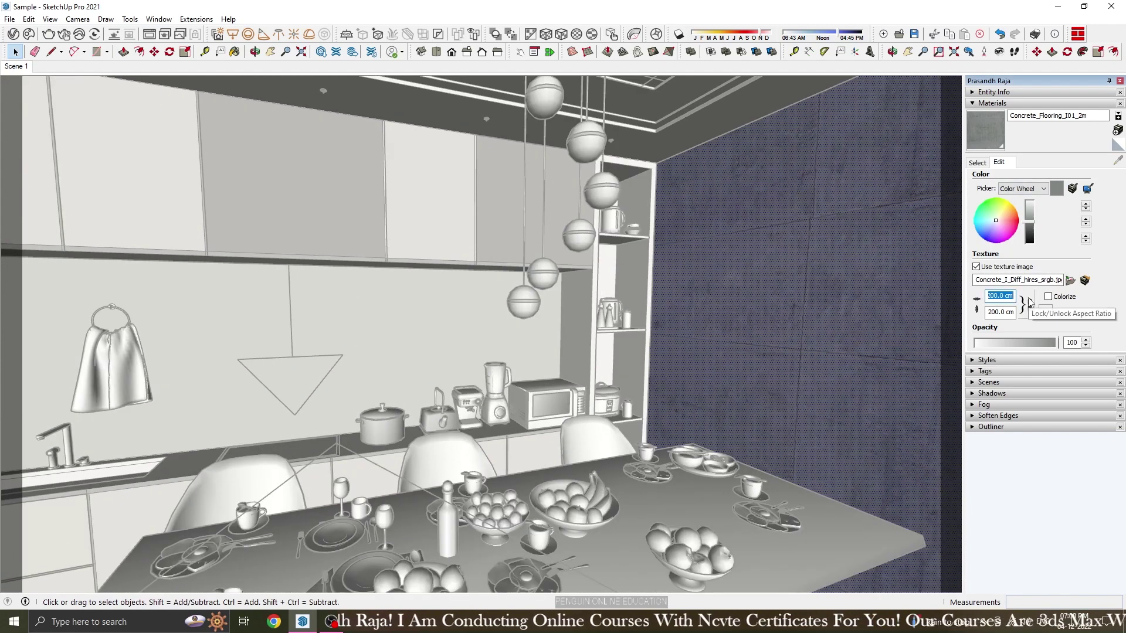
text(500)
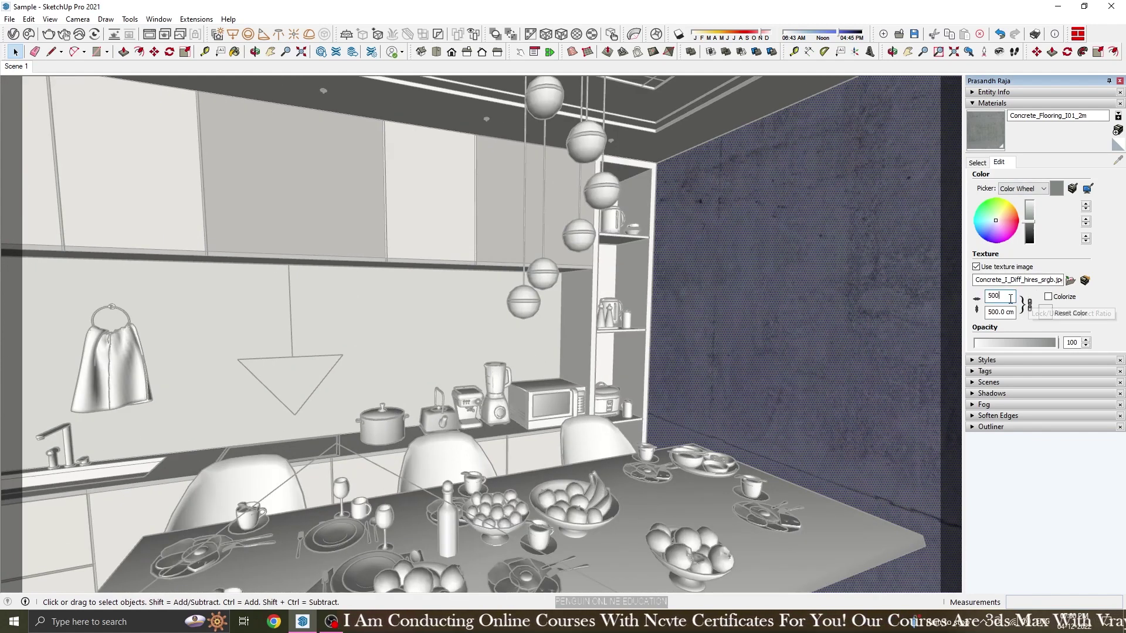
text(350)
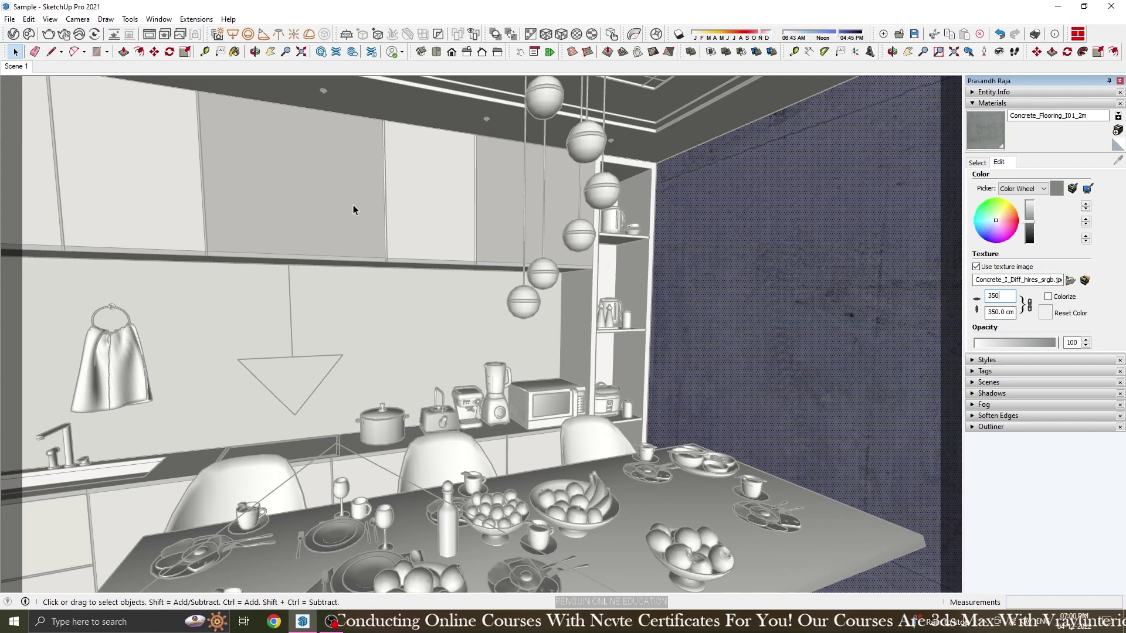
click(16, 66)
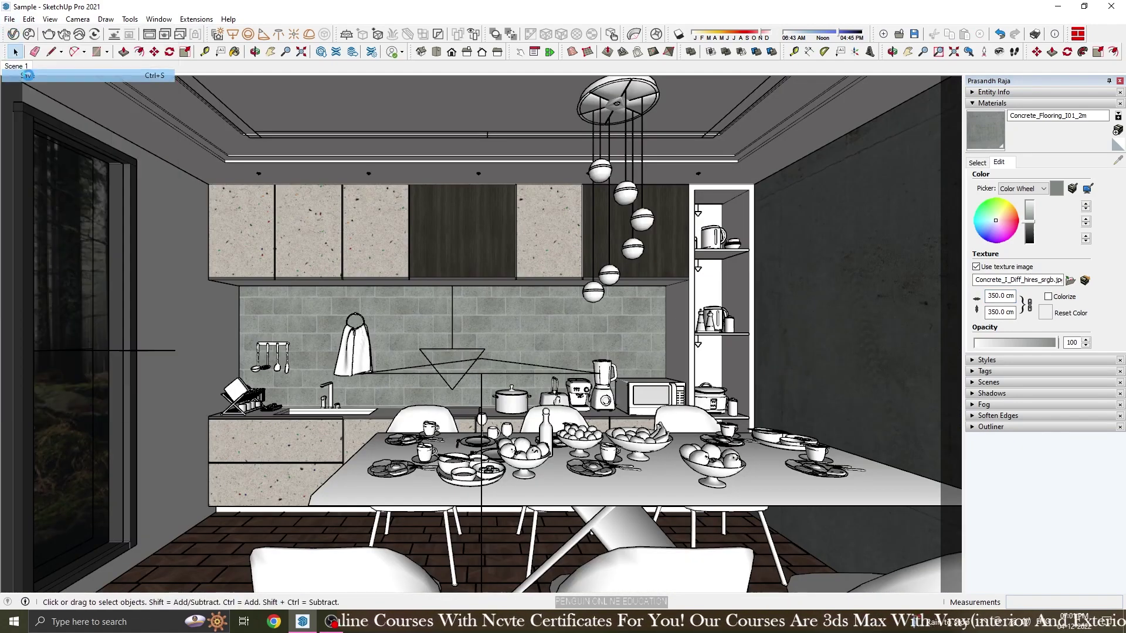
Save the model, then open and close the V-Ray render settings to reach the last render.
click(9, 18)
click(23, 88)
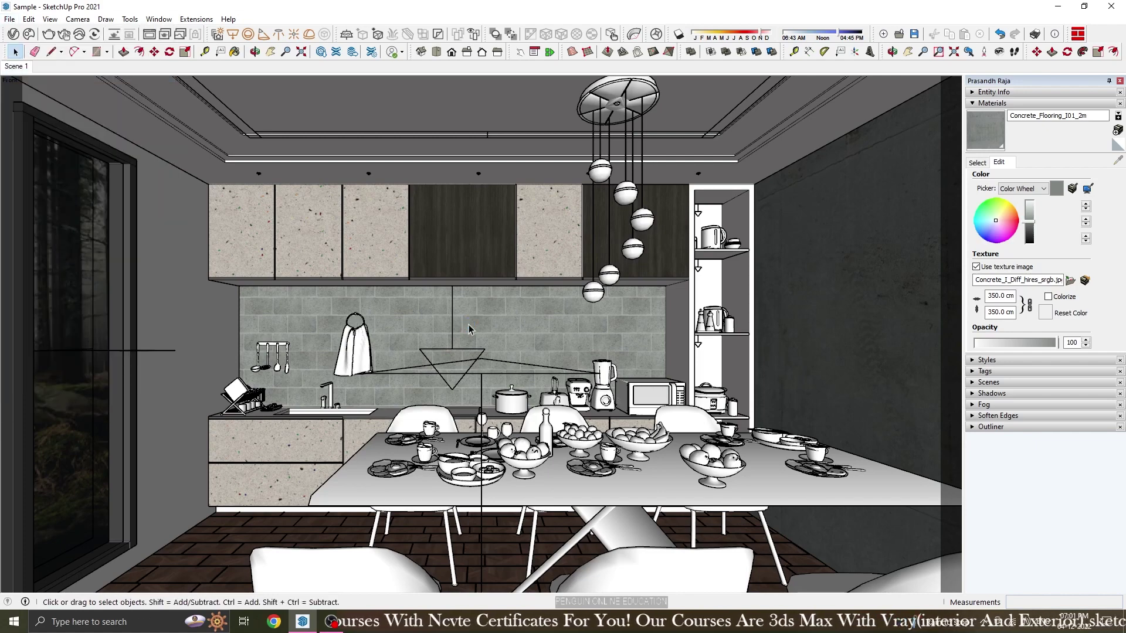
click(29, 33)
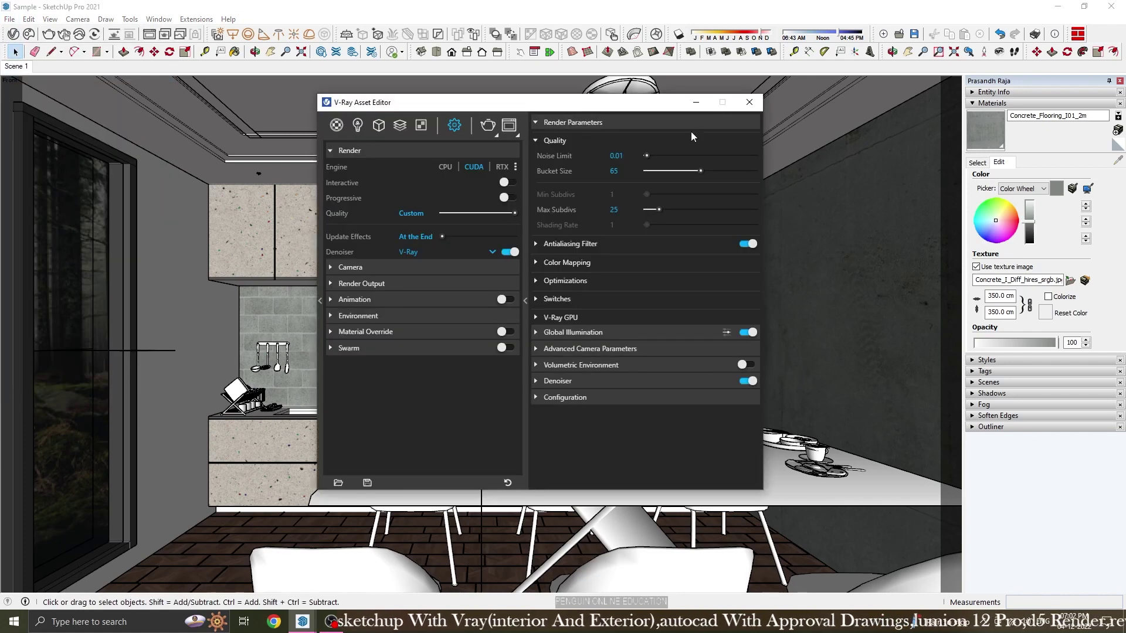
click(527, 301)
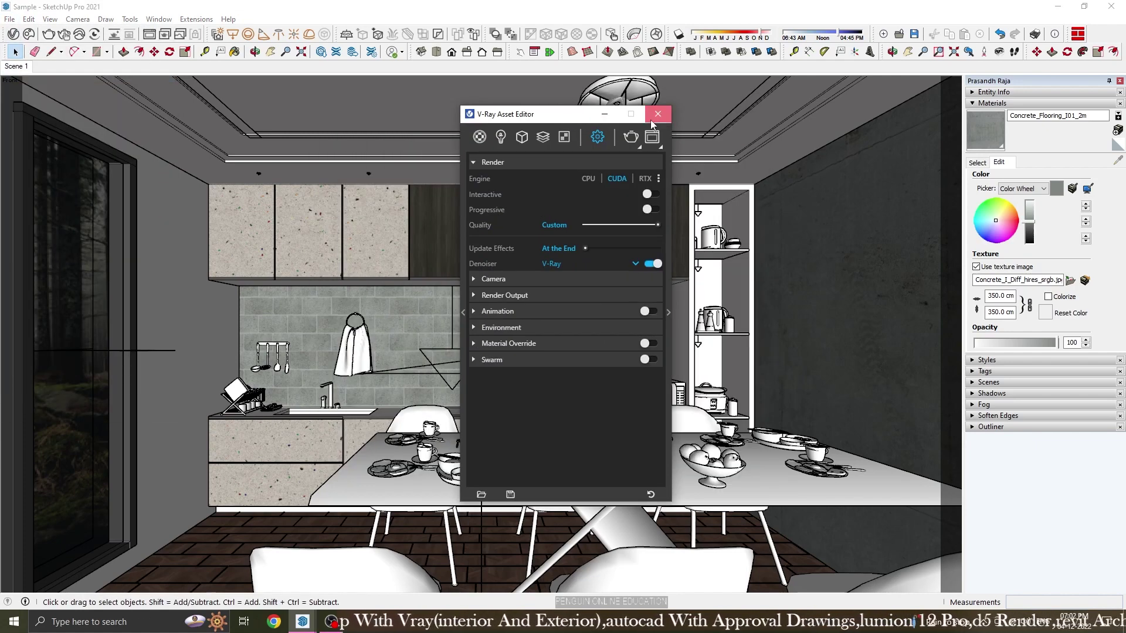
click(658, 104)
click(10, 19)
click(29, 72)
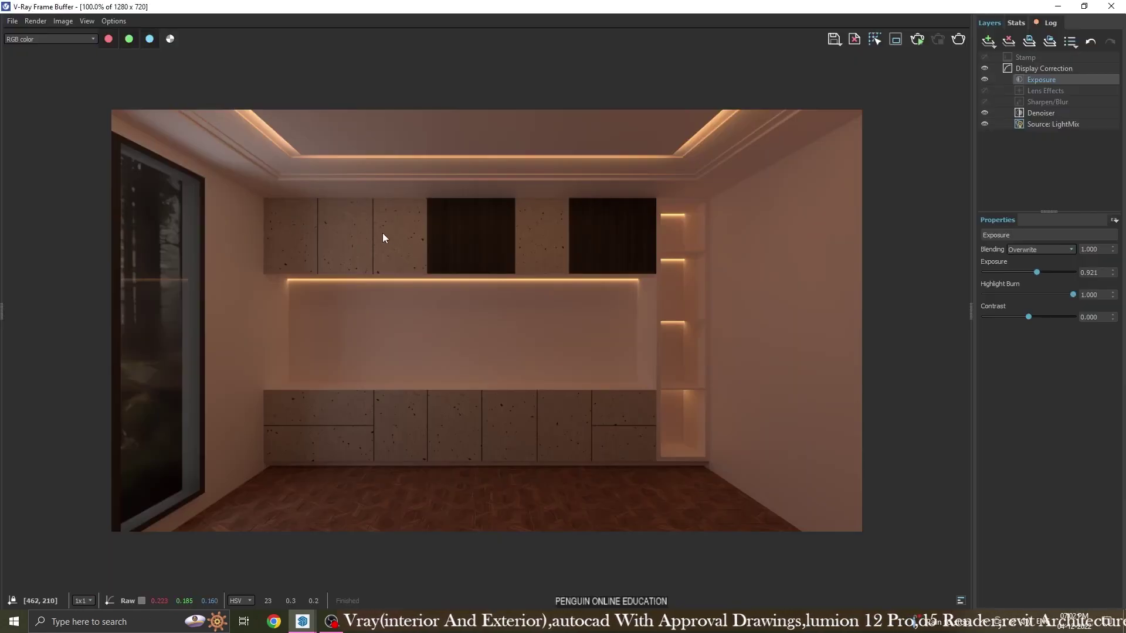
Mark the ceiling and upper cabinets as a render region and show the LightMix light list.
click(13, 21)
click(625, 146)
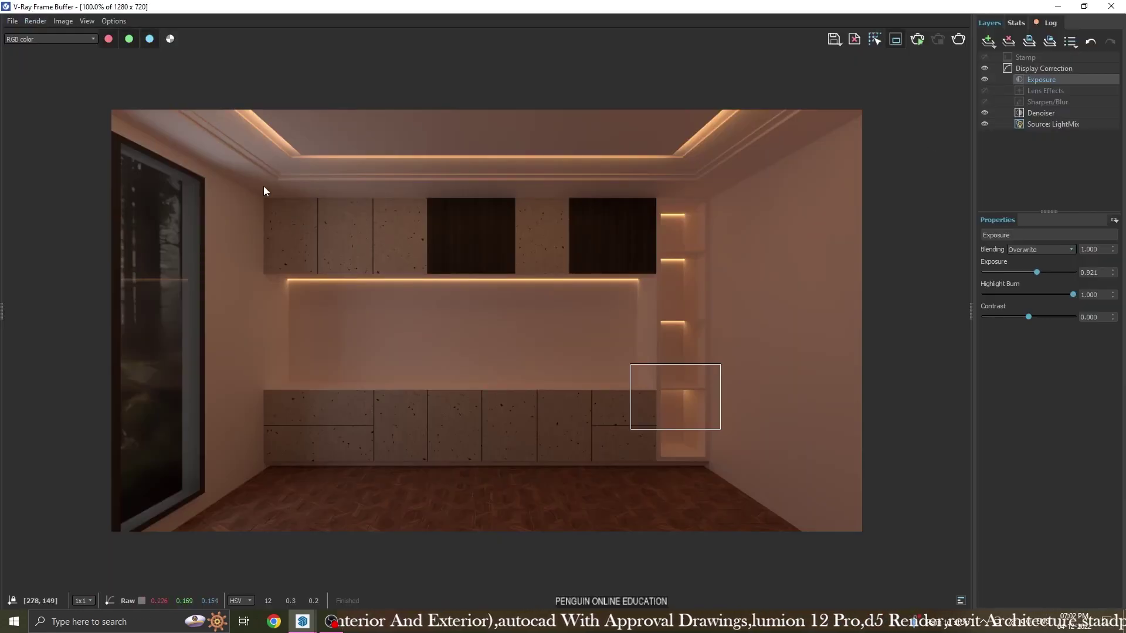
drag(234, 155, 712, 232)
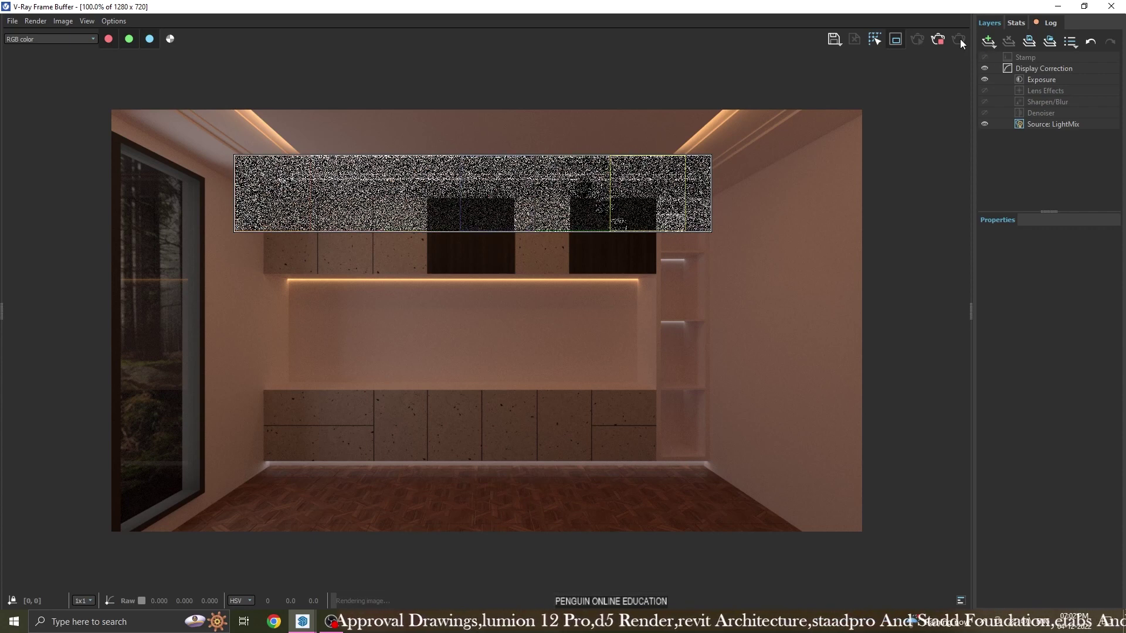
click(1053, 124)
scroll(1013, 341, down, 5)
scroll(1014, 342, down, 2)
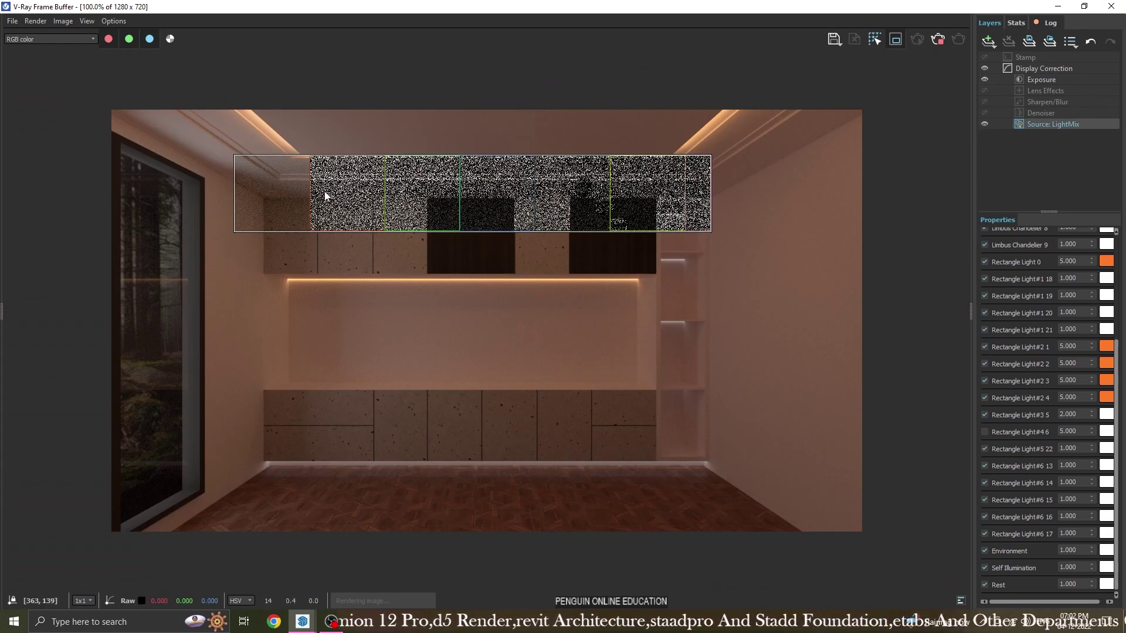
scroll(507, 186, up, 1)
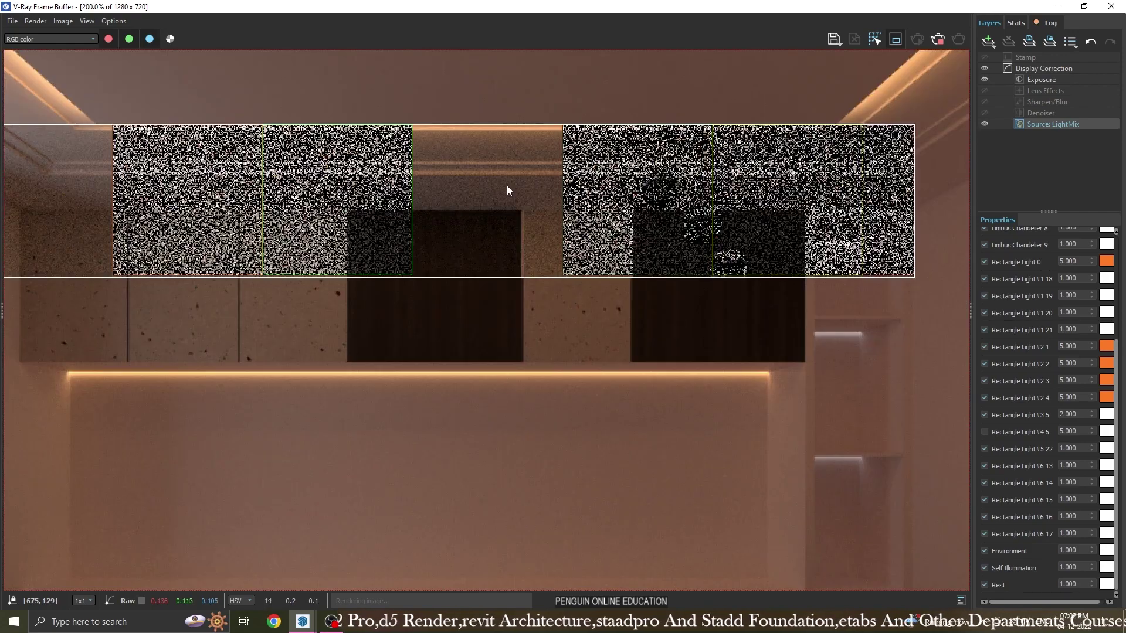
scroll(384, 220, down, 1)
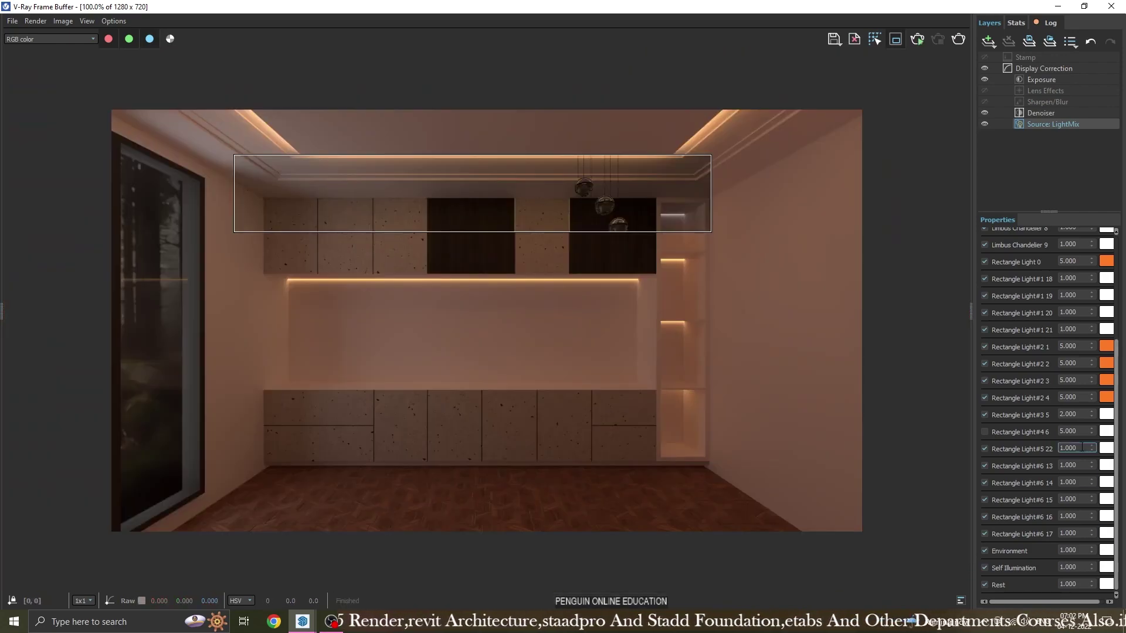
Enter light intensities 15 and 5, switch off Rectangle Light#5 22, and render the region.
text(15)
key(Return)
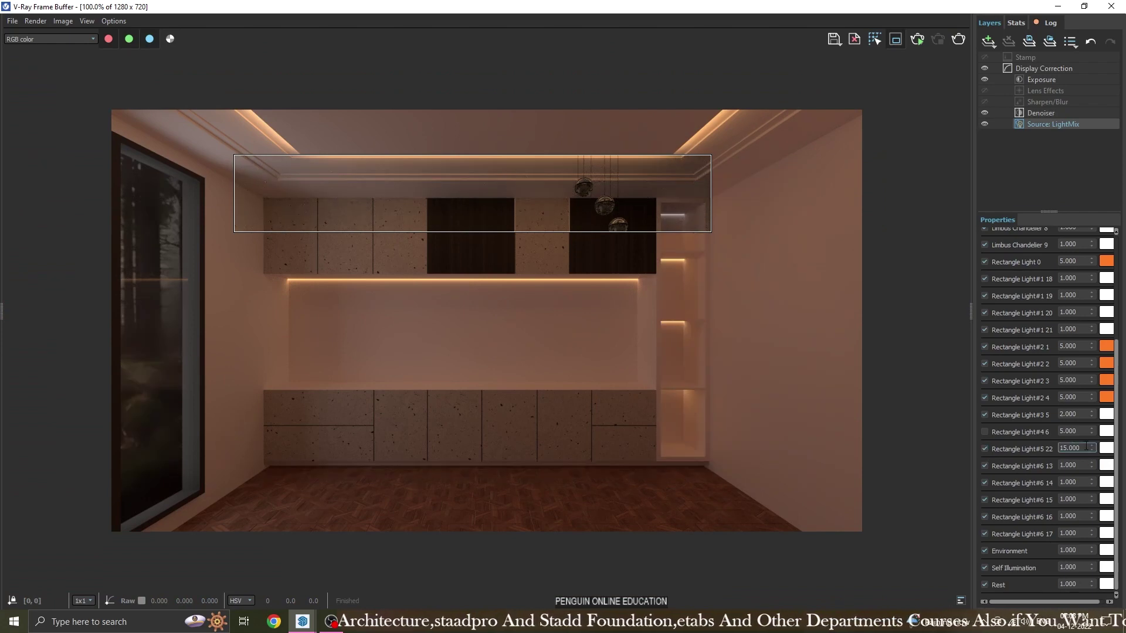
text(5)
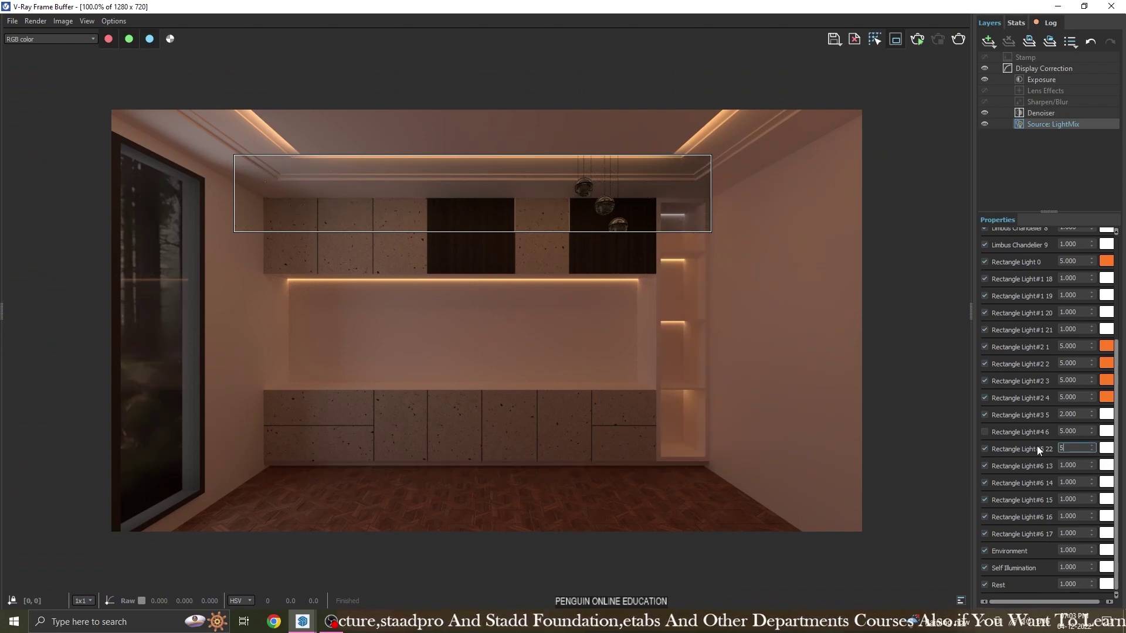
key(Return)
click(984, 448)
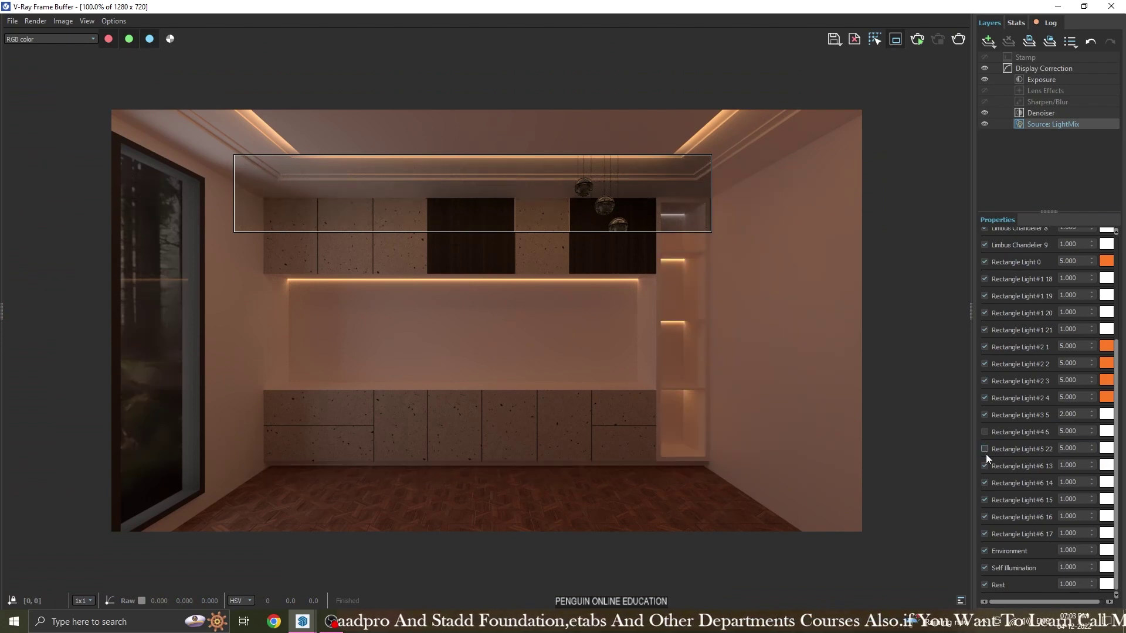
click(986, 448)
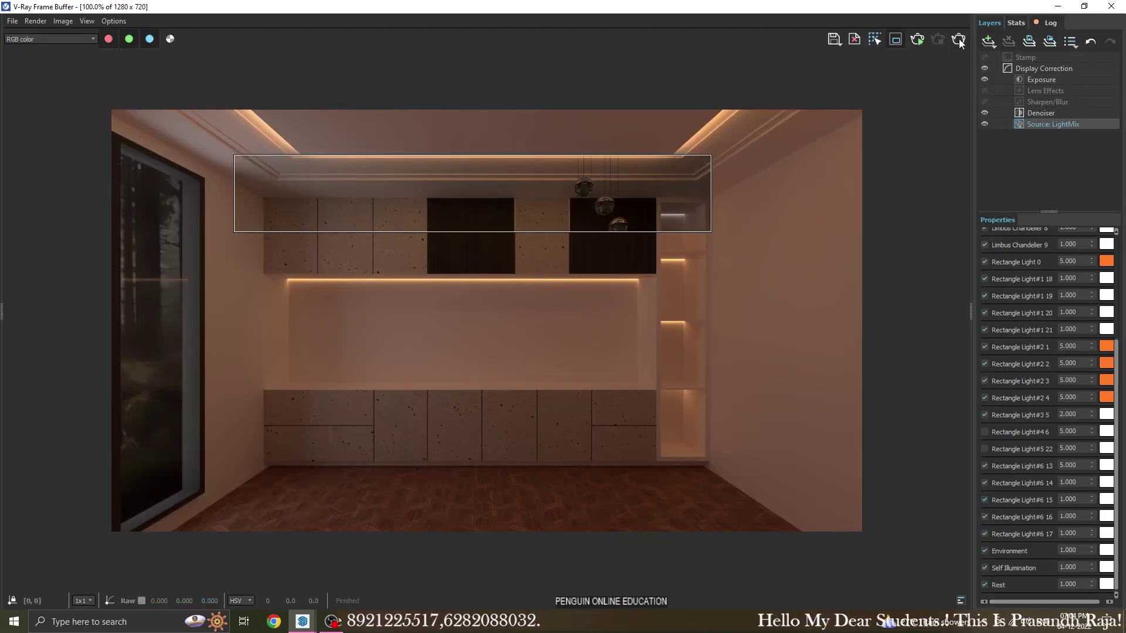
click(959, 40)
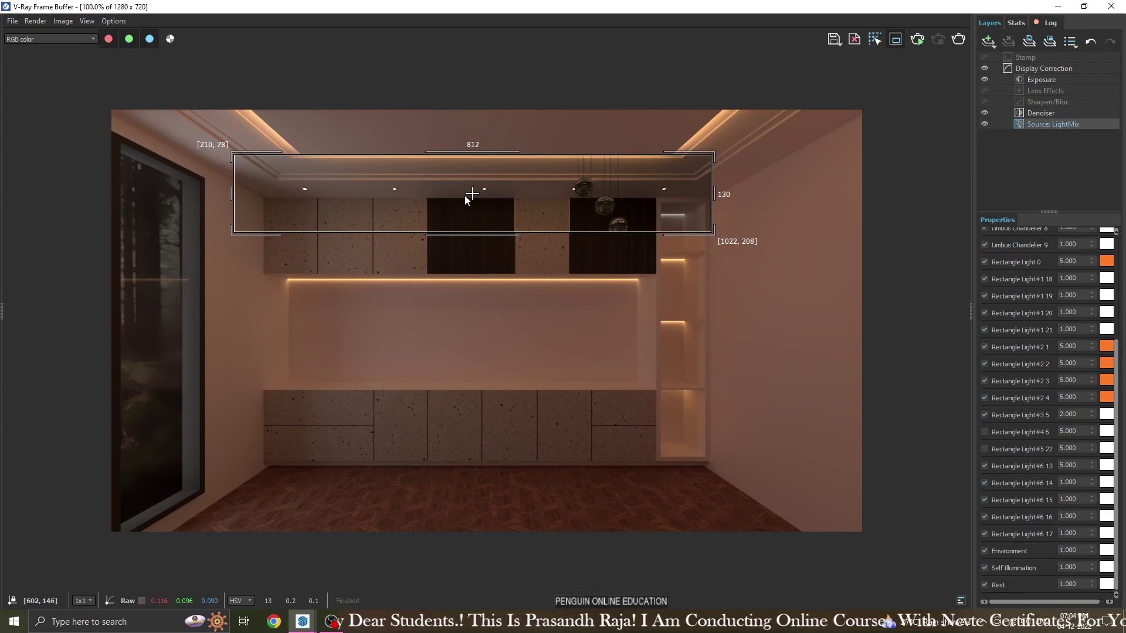
Set Rectangle Light#6 14 through 17 to intensity 5 in the LightMix list.
scroll(466, 199, up, 2)
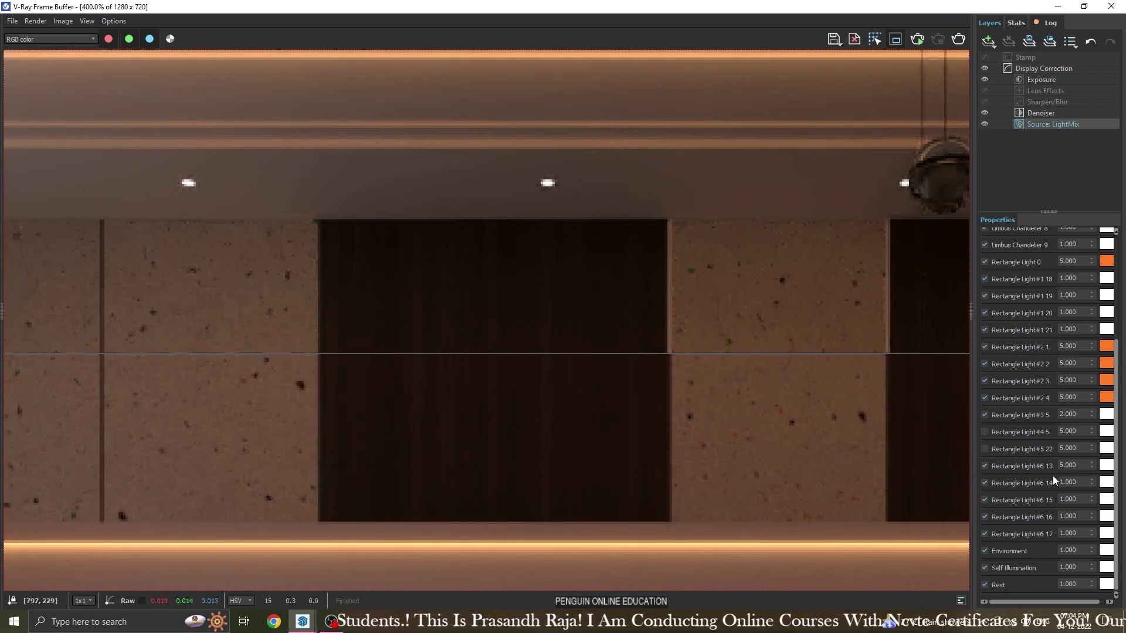
double_click(1069, 482)
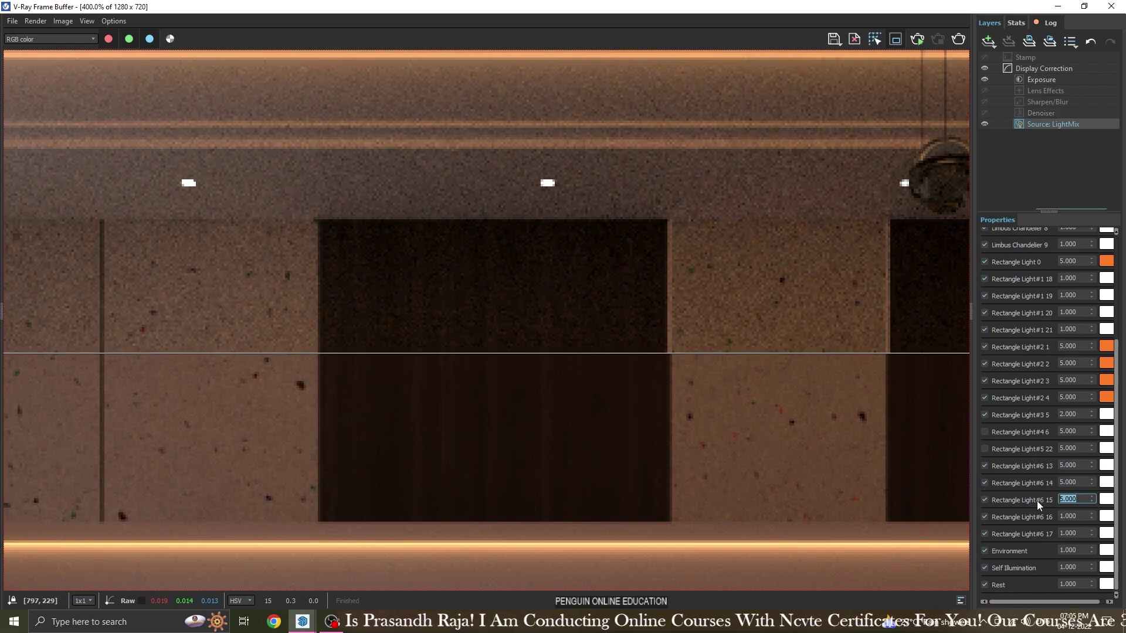
text(5)
key(Tab)
text(5)
key(Return)
key(Tab)
text(5)
key(Return)
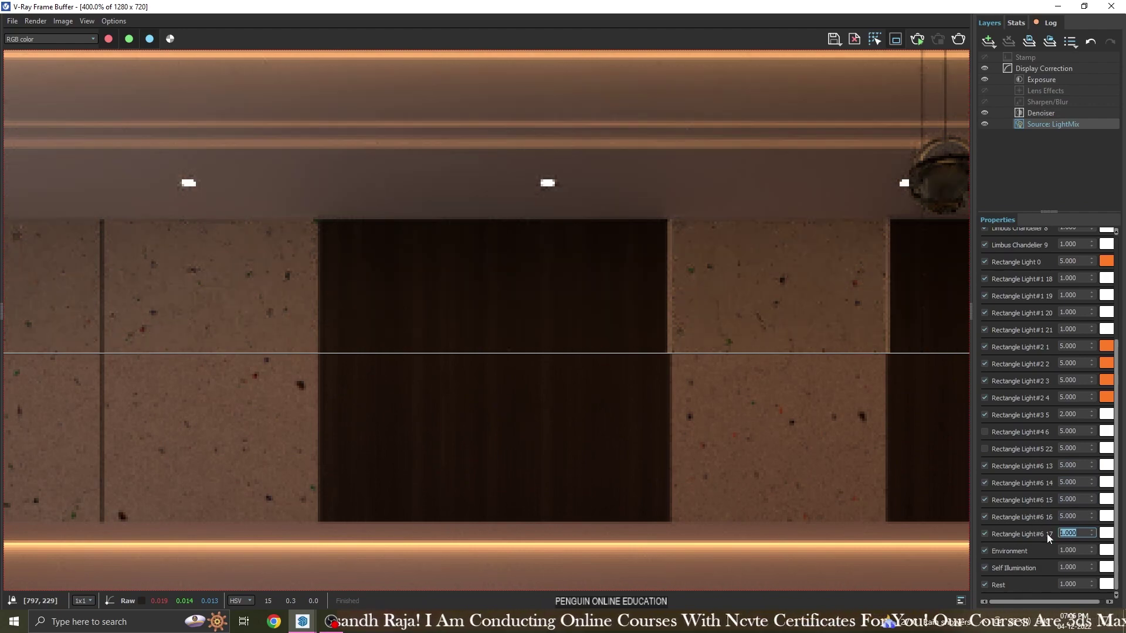
Scroll through the LightMix list to review the raised rectangle lights.
scroll(558, 449, down, 2)
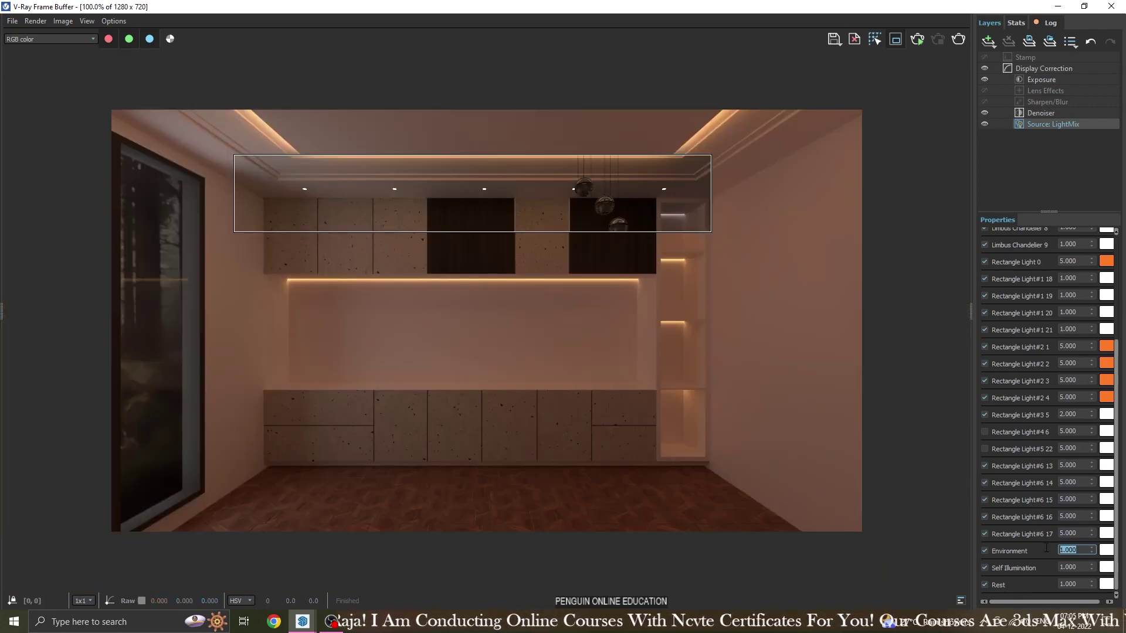
scroll(388, 249, up, 1)
scroll(449, 258, down, 1)
scroll(499, 270, down, 1)
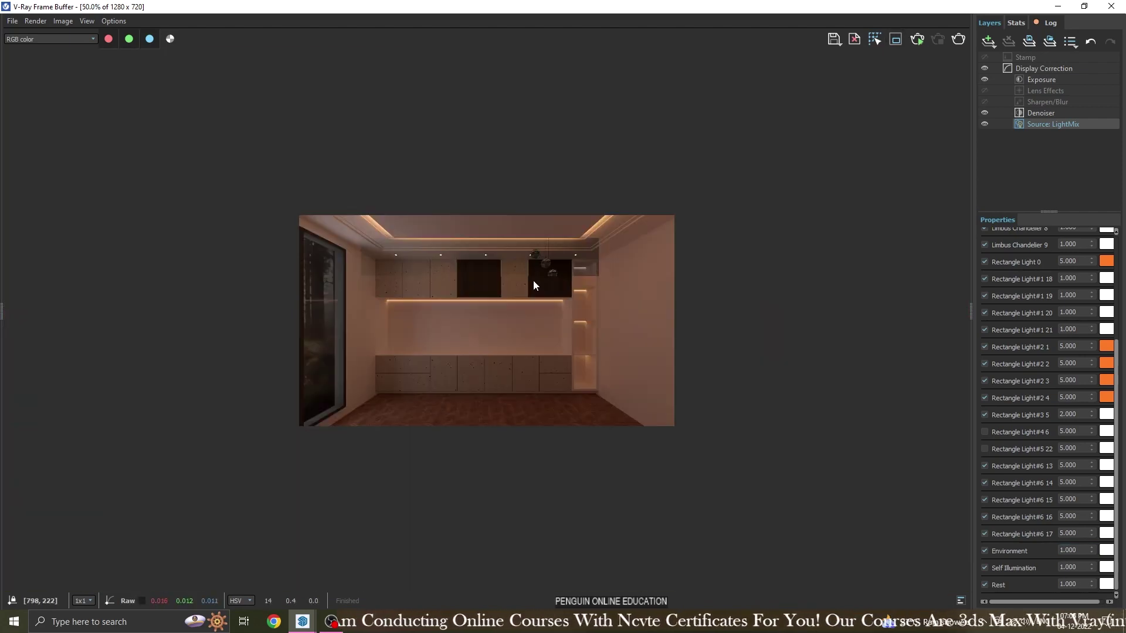
scroll(534, 280, up, 1)
scroll(273, 254, up, 1)
scroll(618, 195, down, 2)
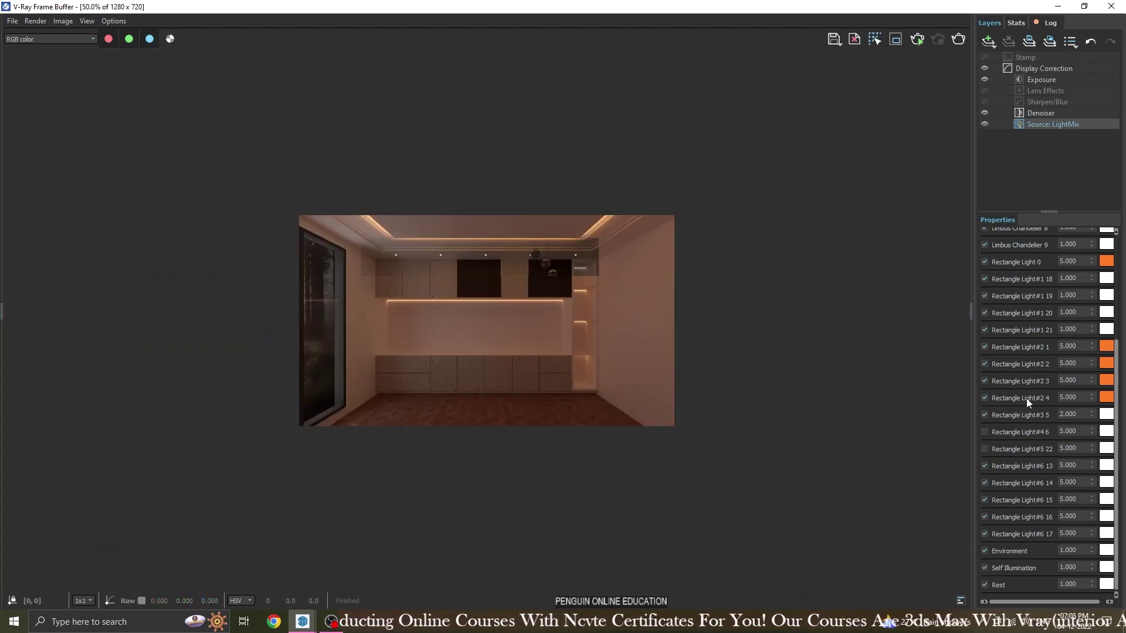
scroll(1020, 351, up, 2)
scroll(1005, 307, up, 3)
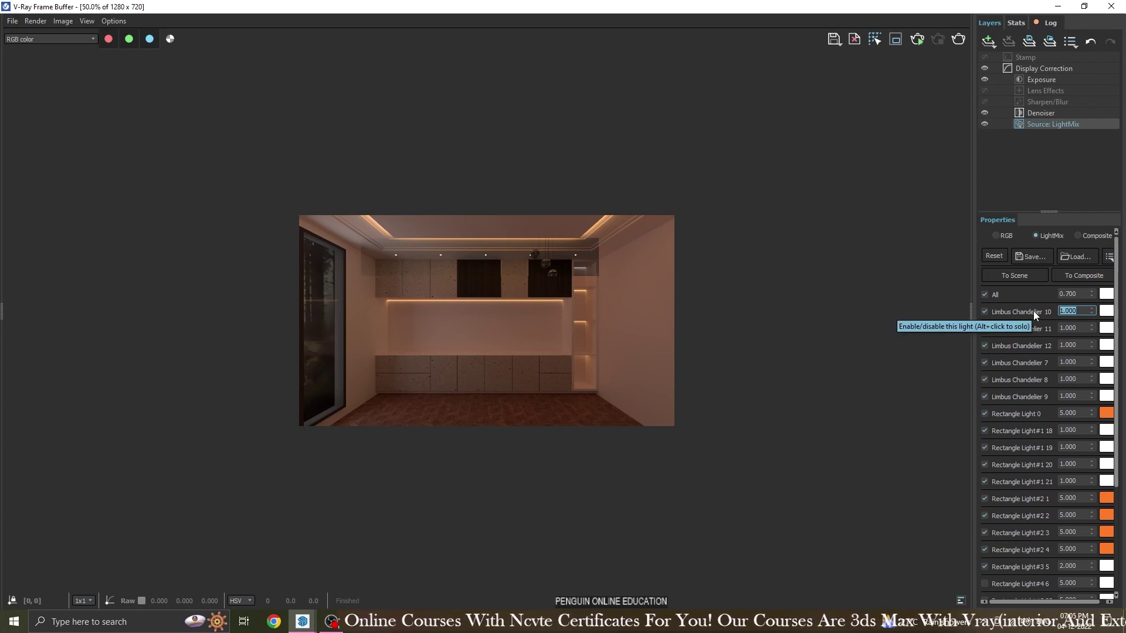
Set Limbus Chandelier 10, 11, 12 and 7 intensities to 50 in LightMix.
text(50)
key(Return)
scroll(547, 265, up, 3)
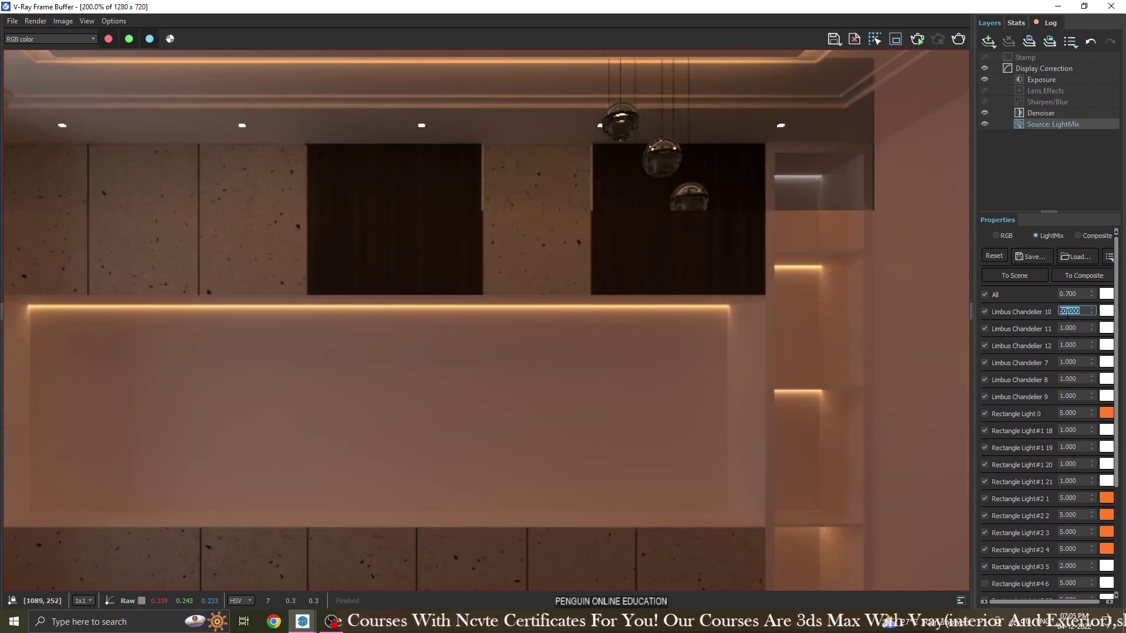
double_click(1069, 328)
text(50)
key(Return)
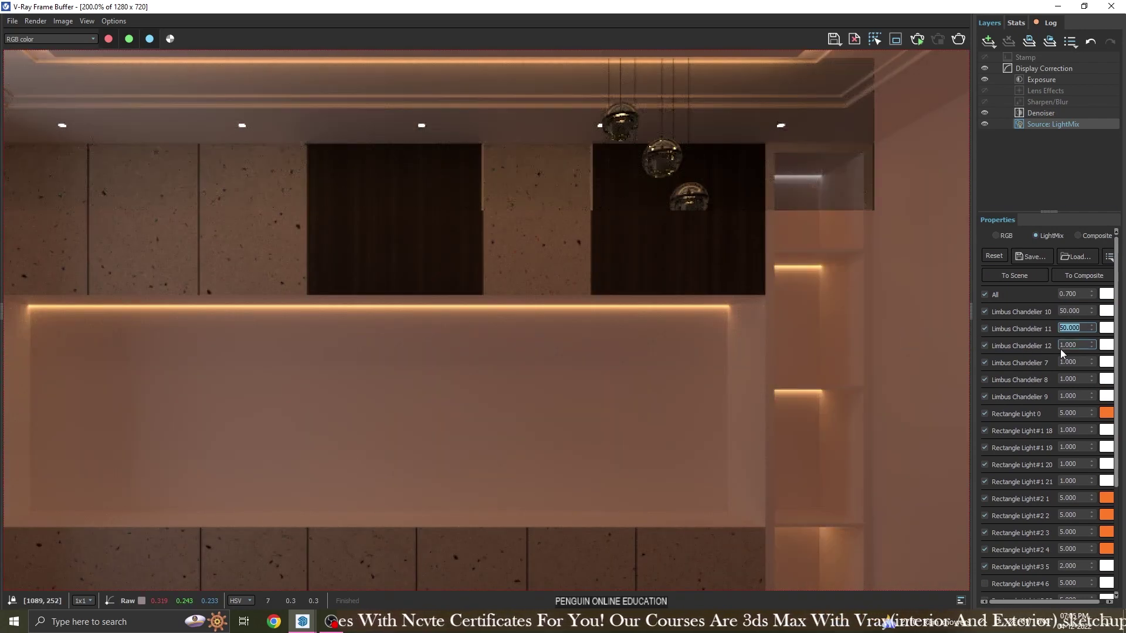
double_click(1068, 345)
text(50)
key(Return)
double_click(1069, 362)
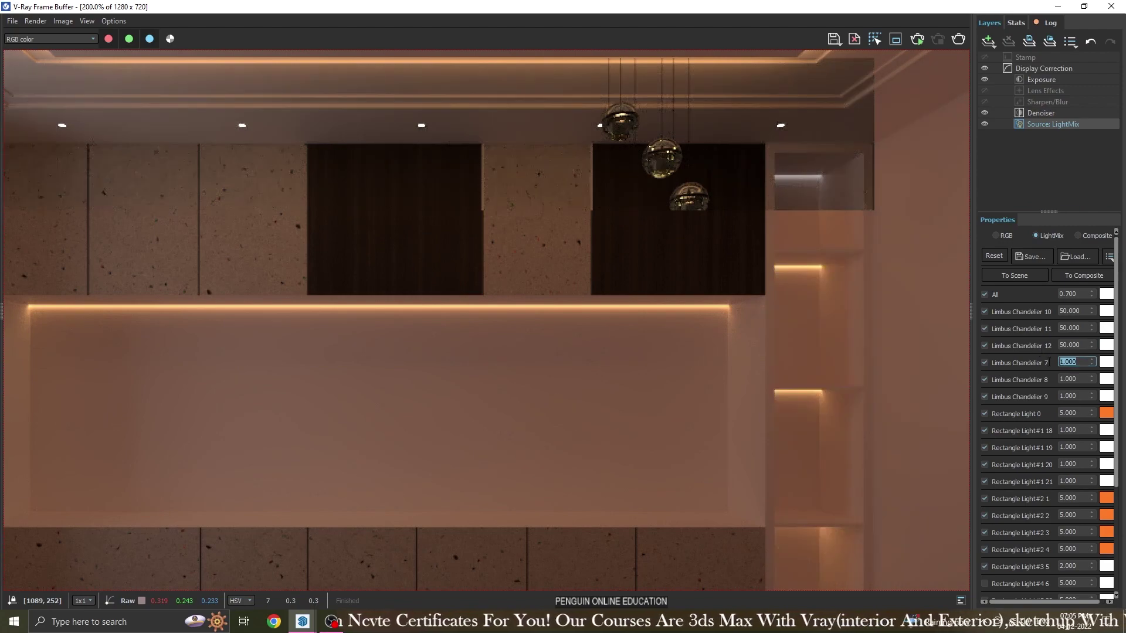
text(50)
key(Return)
Start a fresh render of the kitchen from the Render menu.
scroll(566, 255, down, 2)
scroll(566, 256, up, 2)
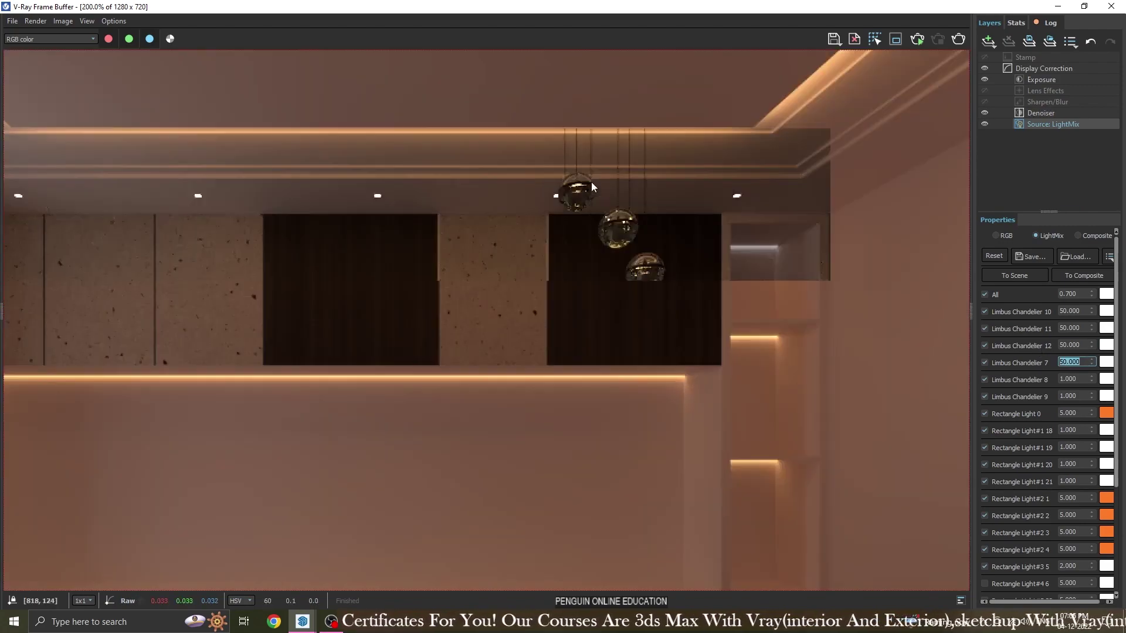
scroll(920, 132, down, 2)
scroll(470, 250, up, 1)
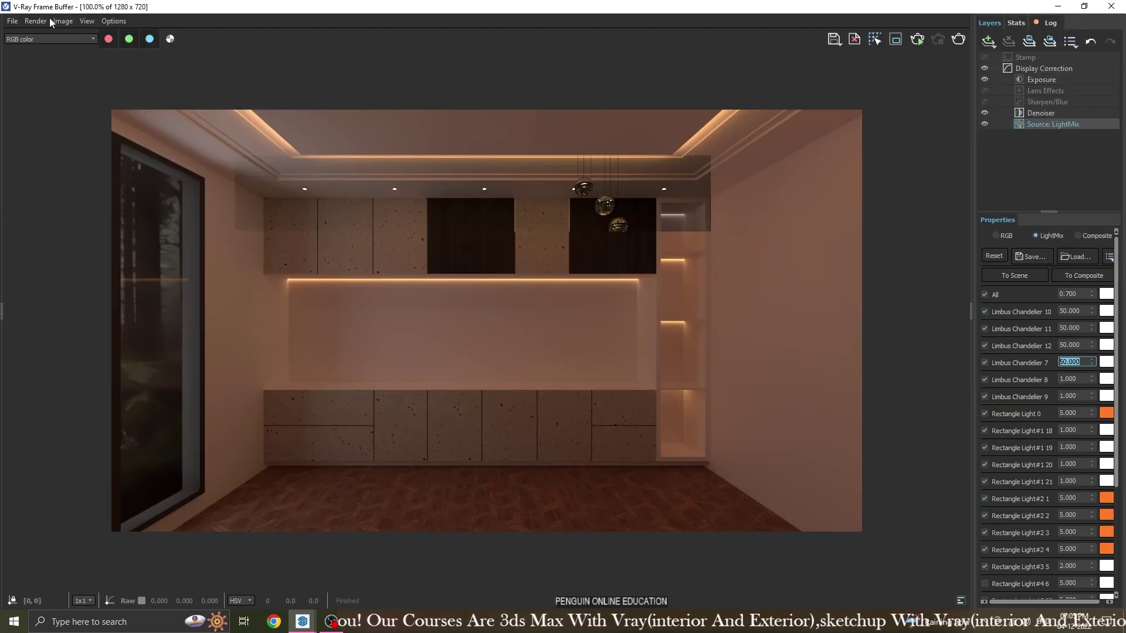
click(35, 21)
click(47, 62)
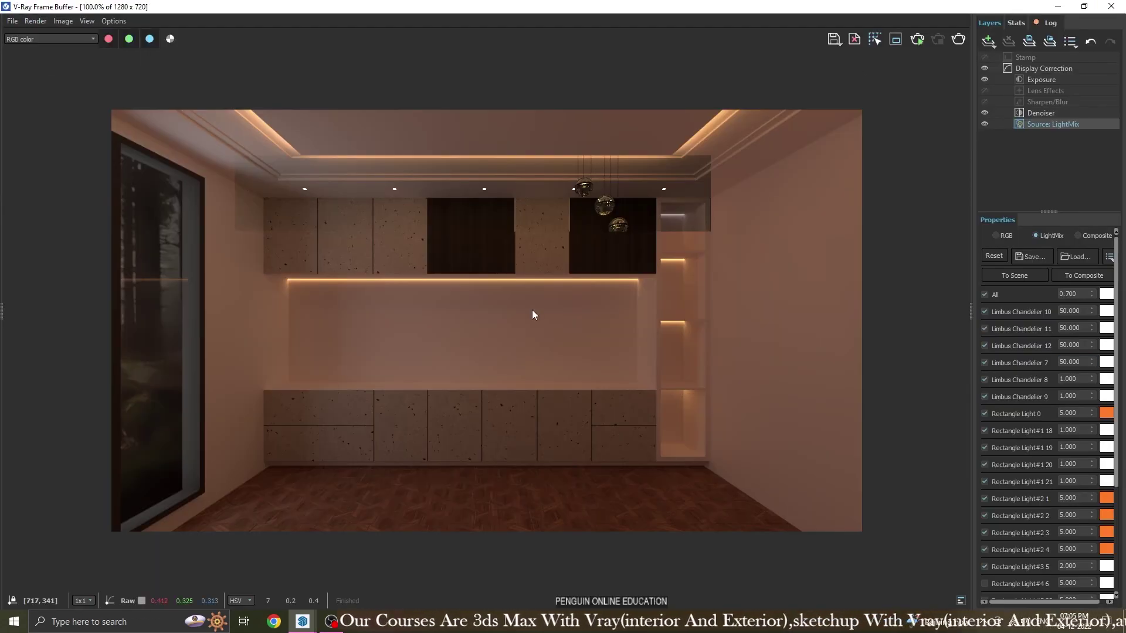